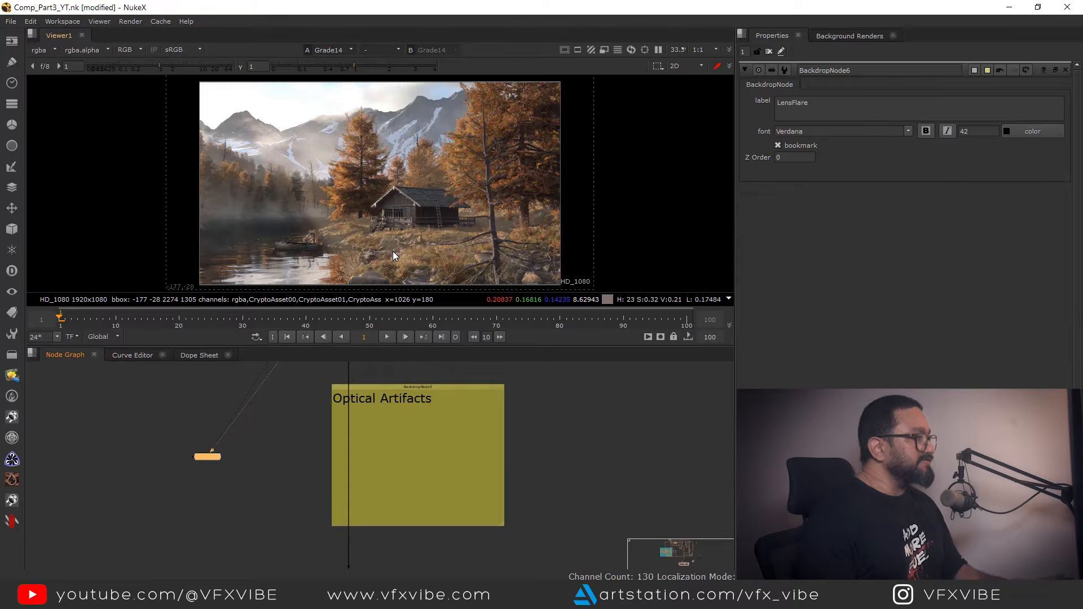
Add a dot on the main pipe above the Optical Artifacts backdrop and insert a Soften node below it.
{"action": "middle_click_drag", "start_coordinate": [447, 439], "coordinate": [487, 548]}
{"action": "middle_click_drag", "start_coordinate": [401, 458], "coordinate": [403, 423]}
{"action": "scroll", "coordinate": [402, 423], "scroll_direction": "up", "scroll_amount": 2}
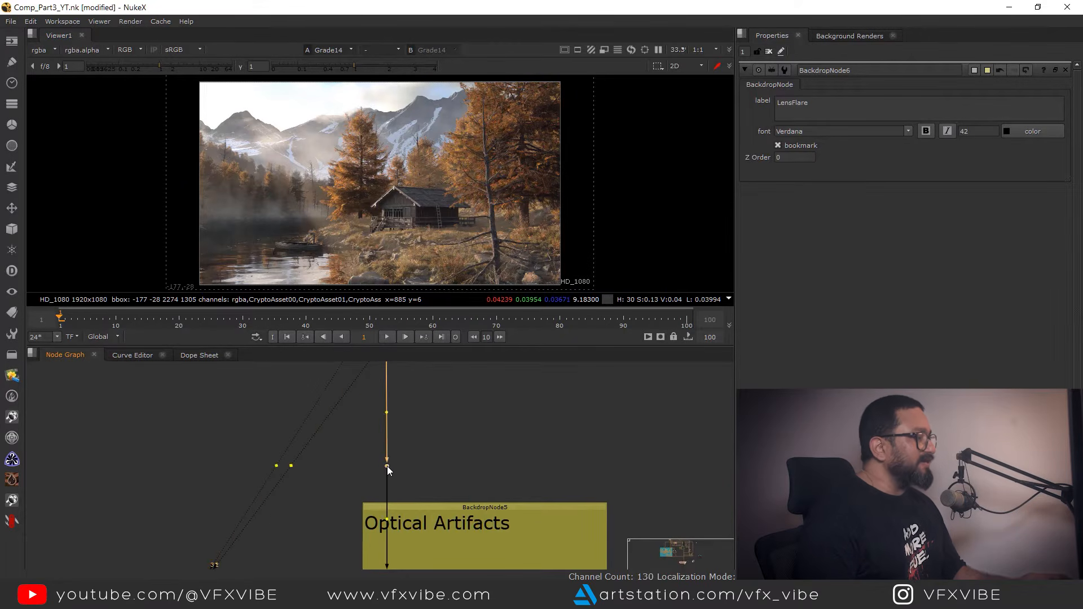
{"action": "left_click", "coordinate": [386, 448], "text": "ctrl"}
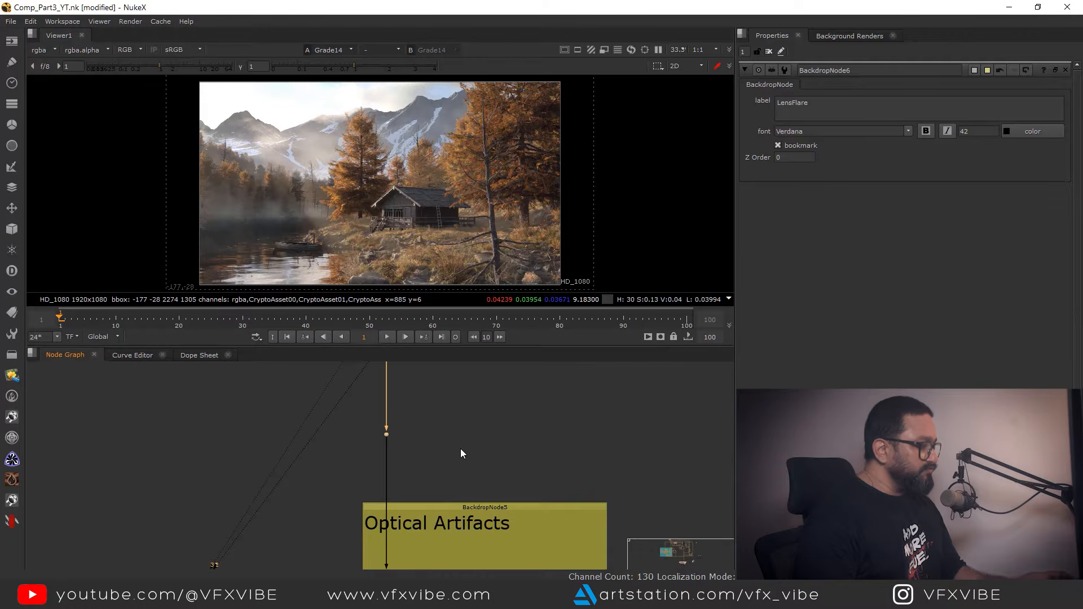
{"action": "key", "text": "Tab"}
{"action": "type", "text": "soft"}
{"action": "key", "text": "Return"}
{"action": "left_click_drag", "start_coordinate": [386, 479], "coordinate": [387, 476]}
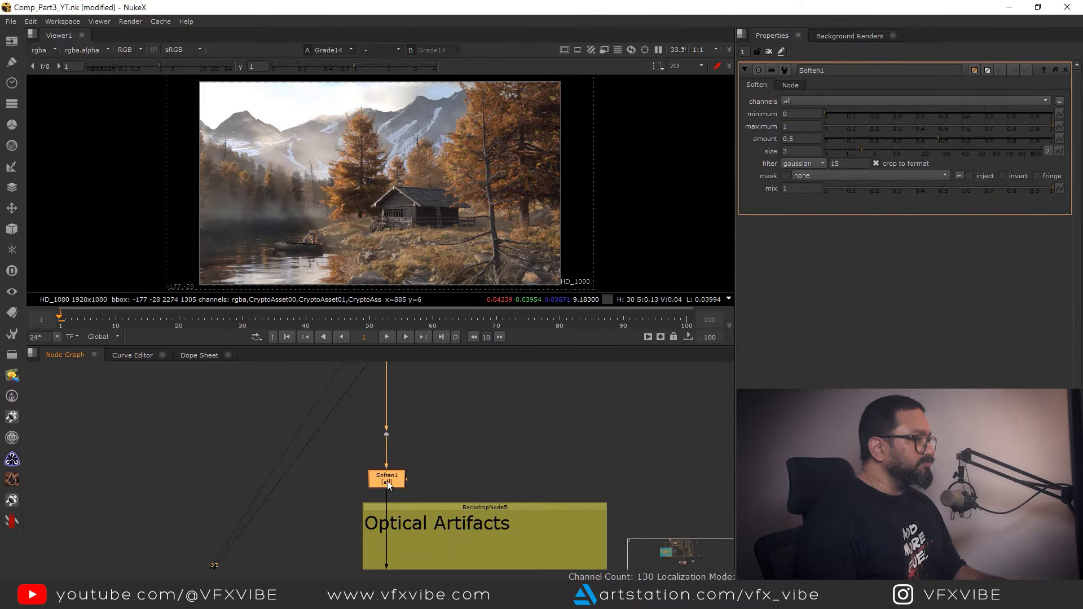
Compare the cabin roof with the Soften node on and off, and set the Soften size to 1.3.
{"action": "scroll", "coordinate": [394, 197], "scroll_direction": "up", "scroll_amount": 7}
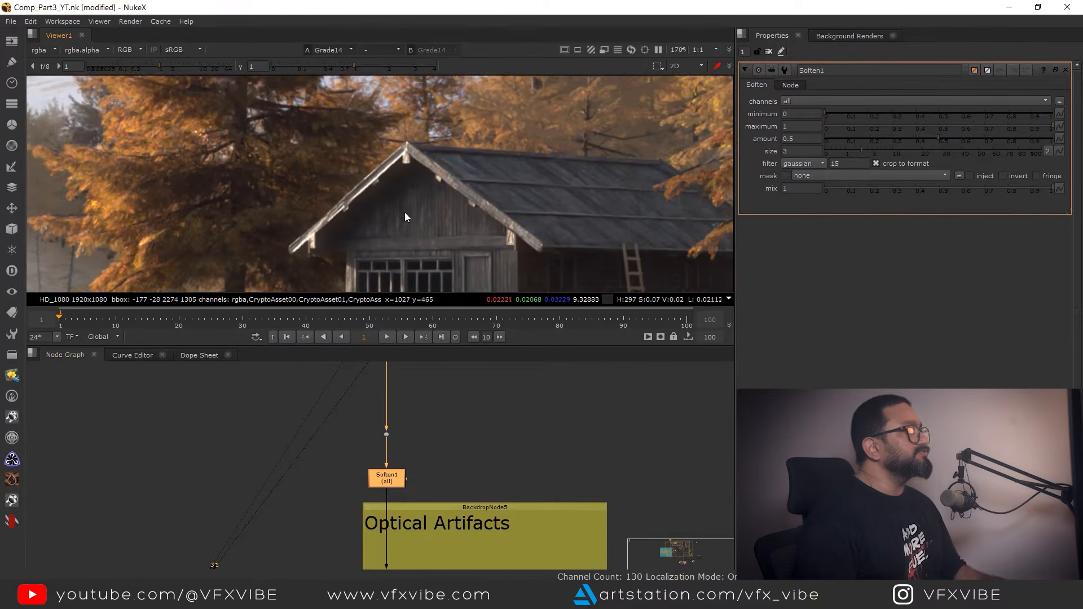
{"action": "scroll", "coordinate": [405, 217], "scroll_direction": "up", "scroll_amount": 1}
{"action": "key", "text": "d"}
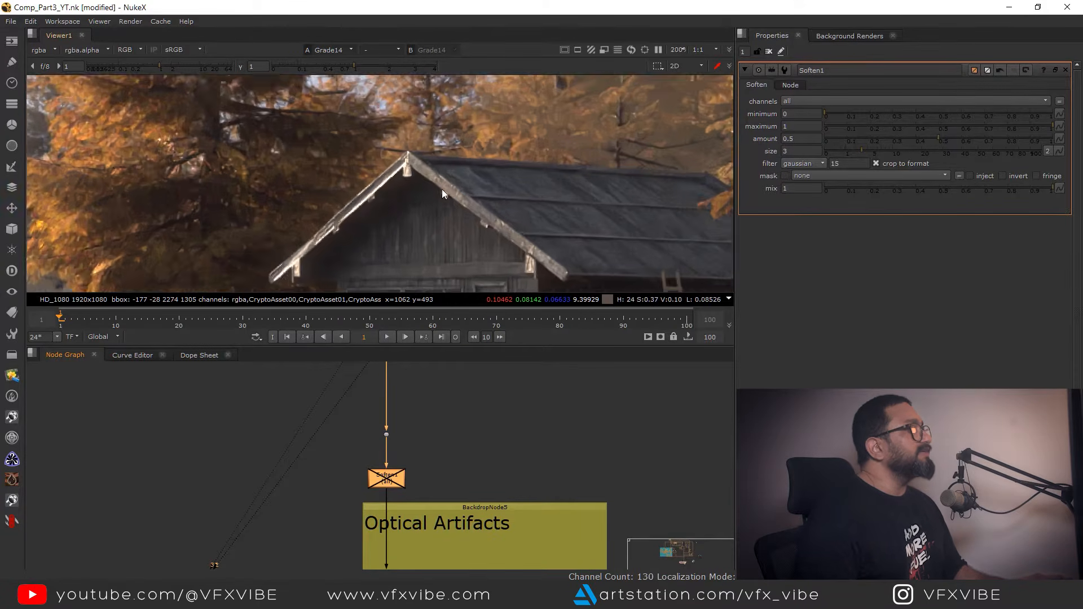
{"action": "scroll", "coordinate": [441, 188], "scroll_direction": "up", "scroll_amount": 2}
{"action": "key", "text": "d"}
{"action": "key", "text": "d"}
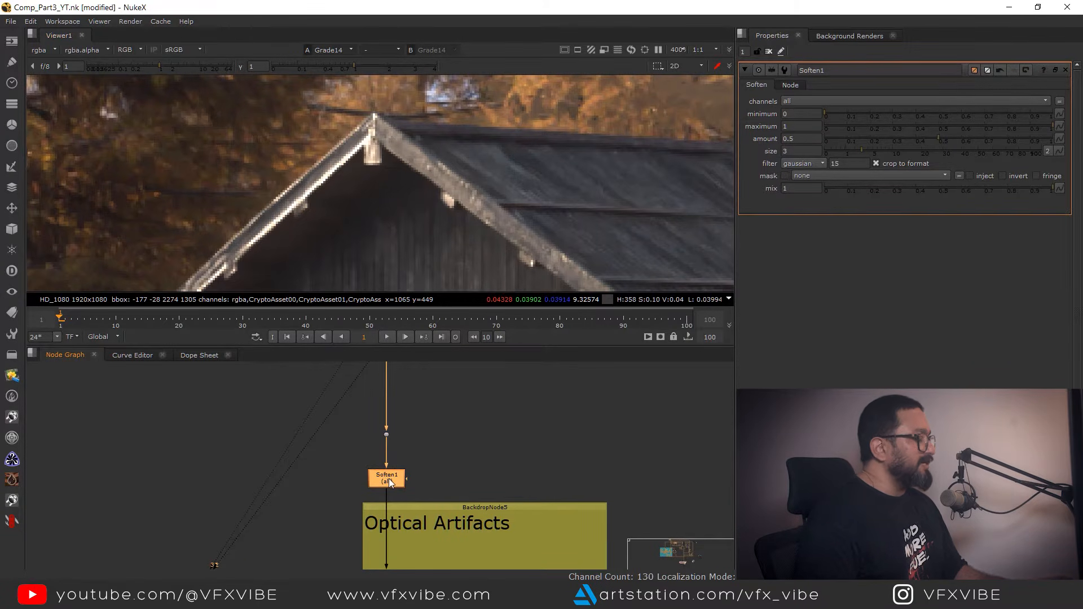
{"action": "key", "text": "1"}
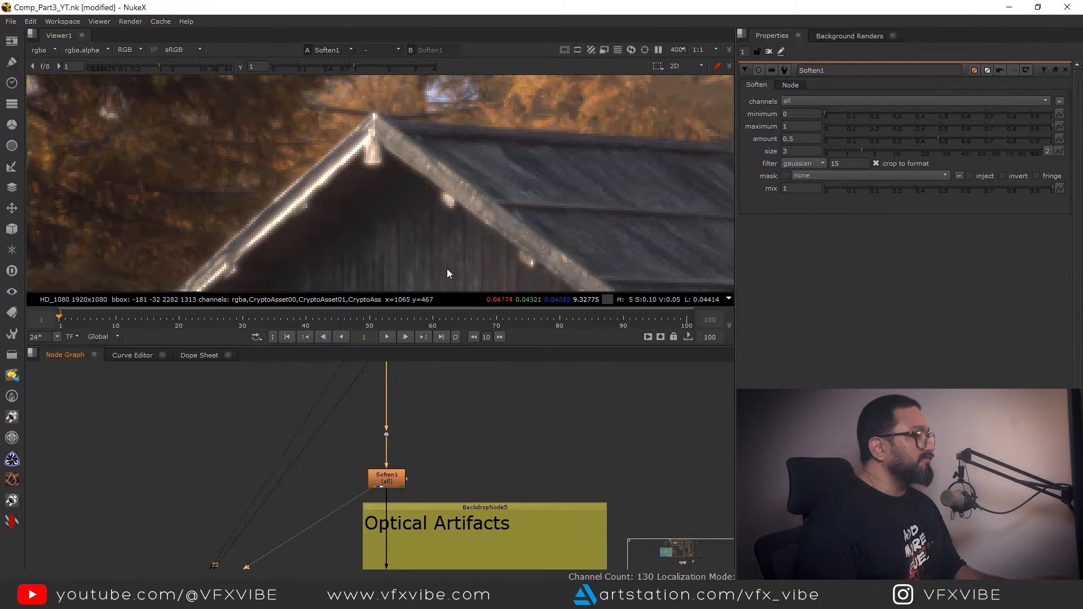
{"action": "left_click", "coordinate": [393, 478]}
{"action": "left_click_drag", "start_coordinate": [862, 147], "coordinate": [849, 150]}
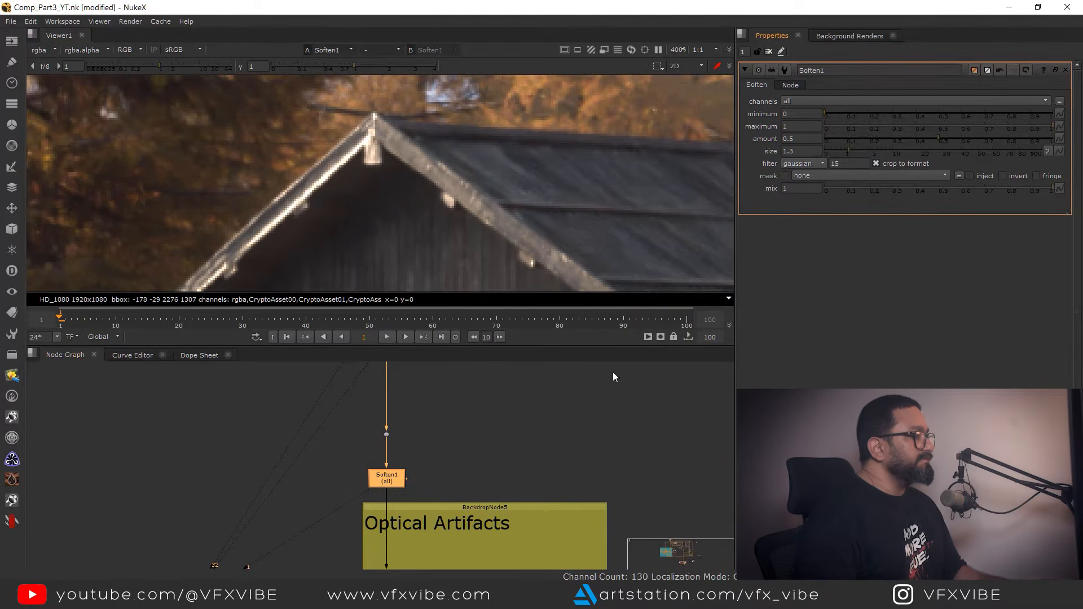
Move the dot higher up the main pipe to leave more room above the Soften node.
{"action": "scroll", "coordinate": [504, 420], "scroll_direction": "down", "scroll_amount": 3}
{"action": "middle_click_drag", "start_coordinate": [482, 422], "coordinate": [484, 468]}
{"action": "scroll", "coordinate": [470, 480], "scroll_direction": "up", "scroll_amount": 2}
{"action": "left_click_drag", "start_coordinate": [467, 481], "coordinate": [465, 413]}
{"action": "scroll", "coordinate": [471, 449], "scroll_direction": "up", "scroll_amount": 2}
{"action": "scroll", "coordinate": [481, 424], "scroll_direction": "up", "scroll_amount": 3}
{"action": "middle_click_drag", "start_coordinate": [534, 423], "coordinate": [474, 437]}
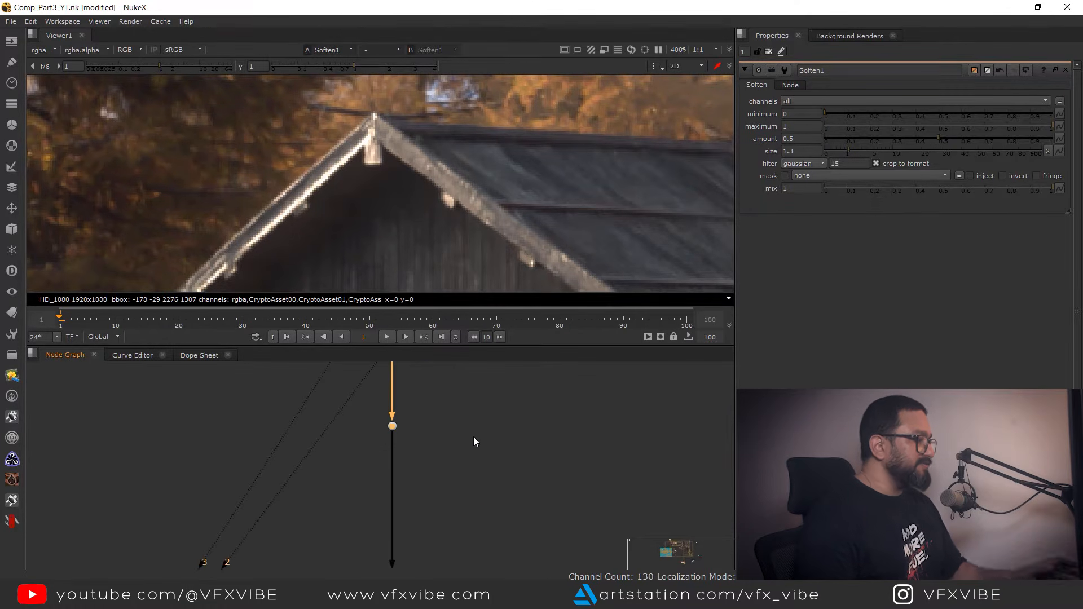
Create a Log2Lin node, connect it to the dot and place it as a side branch beside the main pipe.
{"action": "scroll", "coordinate": [451, 448], "scroll_direction": "down", "scroll_amount": 3}
{"action": "left_click", "coordinate": [490, 438]}
{"action": "key", "text": "Tab"}
{"action": "type", "text": "long"}
{"action": "key", "text": "BackSpace"}
{"action": "key", "text": "BackSpace"}
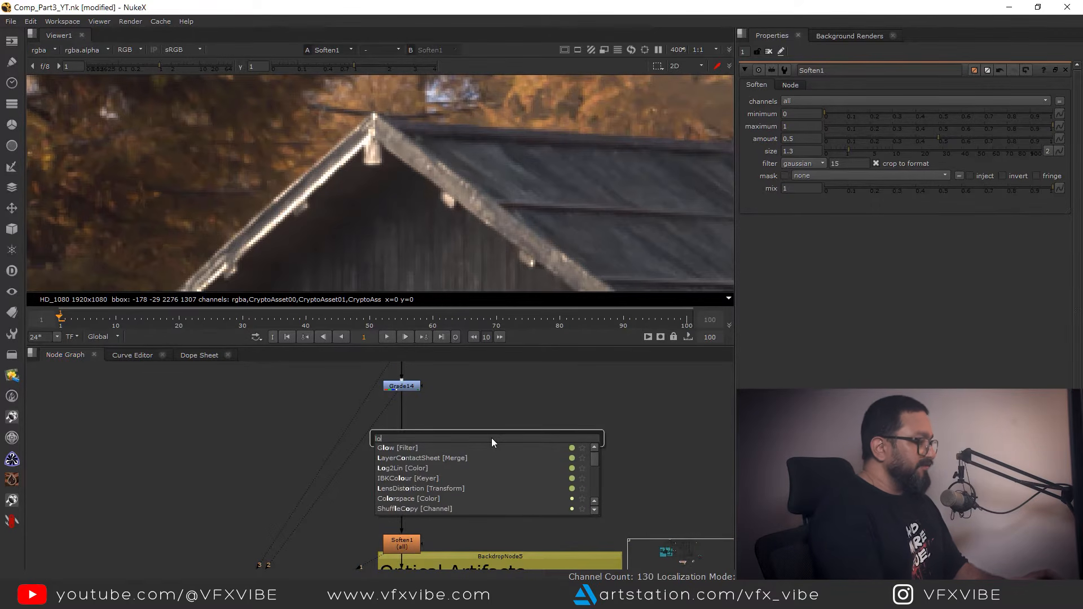
{"action": "type", "text": "g"}
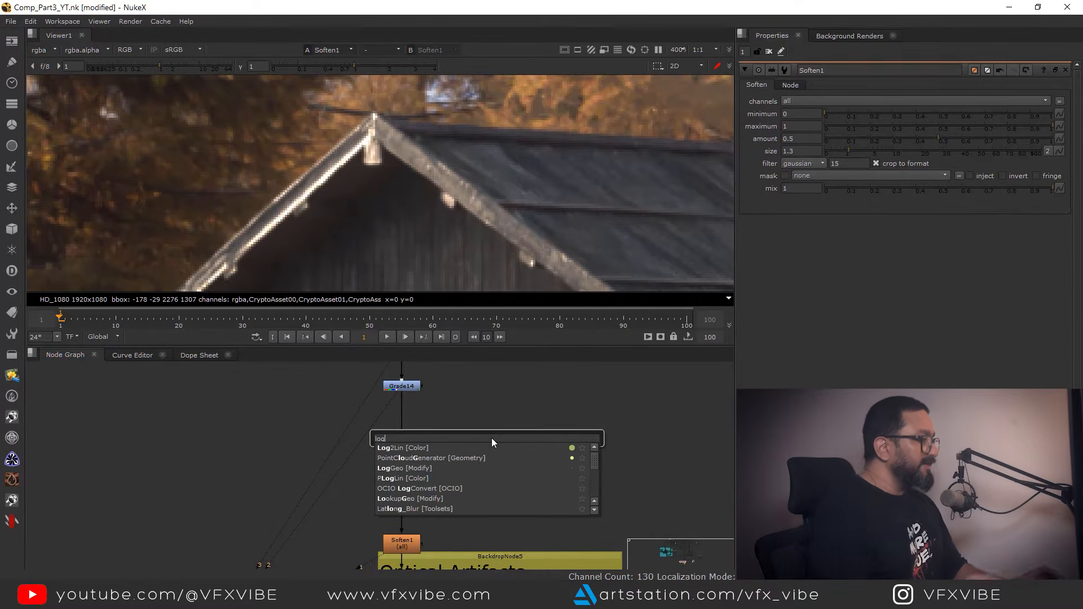
{"action": "left_click", "coordinate": [415, 448]}
{"action": "left_click_drag", "start_coordinate": [489, 433], "coordinate": [402, 437]}
{"action": "left_click_drag", "start_coordinate": [489, 438], "coordinate": [547, 438]}
View the Log2Lin node's output and set its operation to lin2log.
{"action": "key", "text": "1"}
{"action": "key", "text": "f"}
{"action": "left_click", "coordinate": [816, 113]}
{"action": "left_click", "coordinate": [422, 439]}
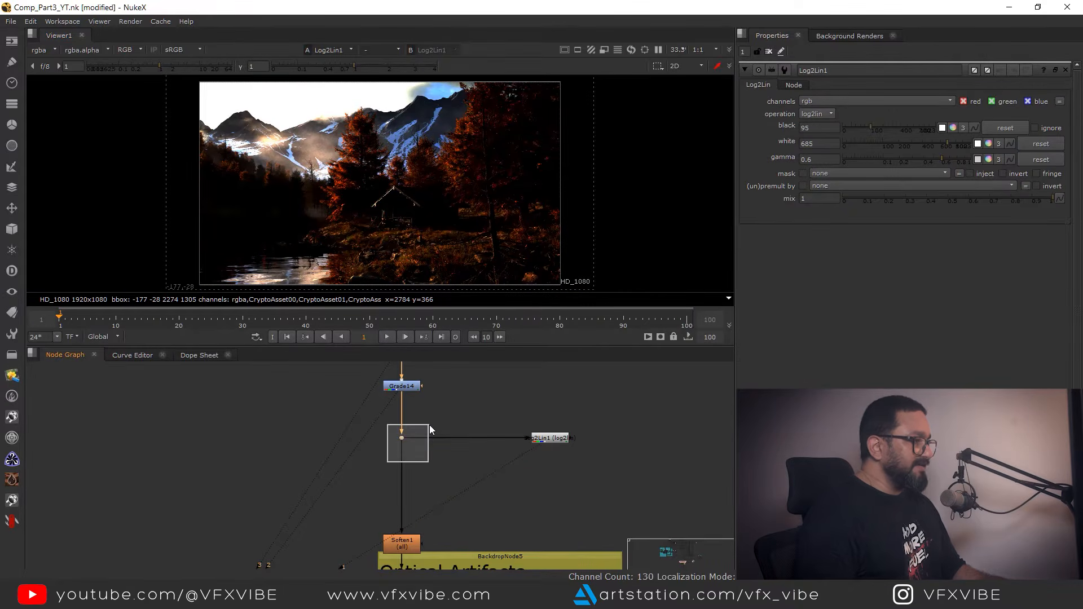
{"action": "left_click", "coordinate": [557, 439]}
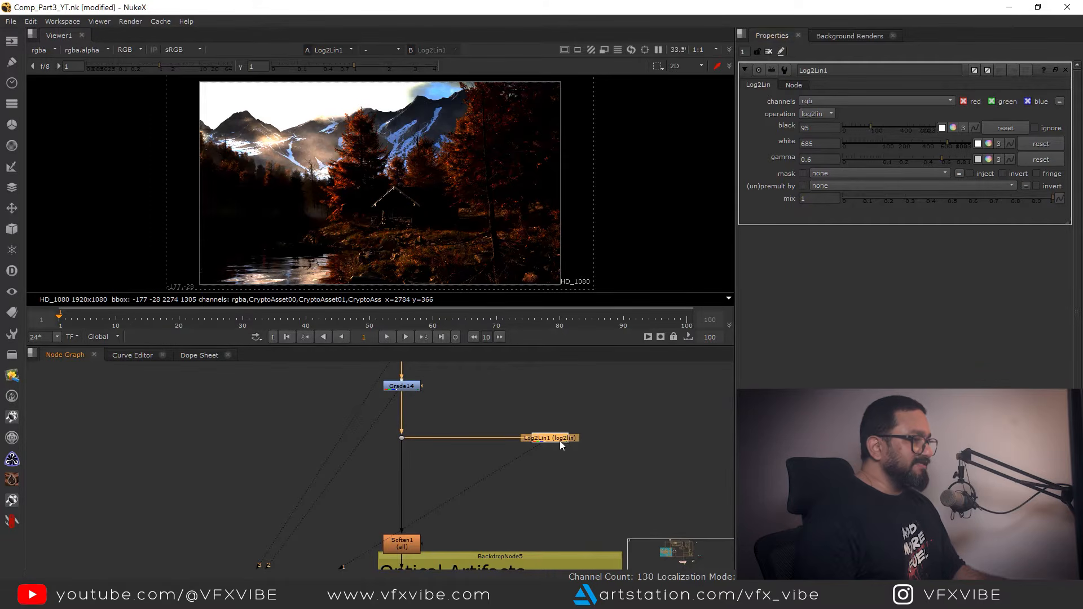
{"action": "left_click", "coordinate": [813, 112]}
{"action": "left_click", "coordinate": [814, 125]}
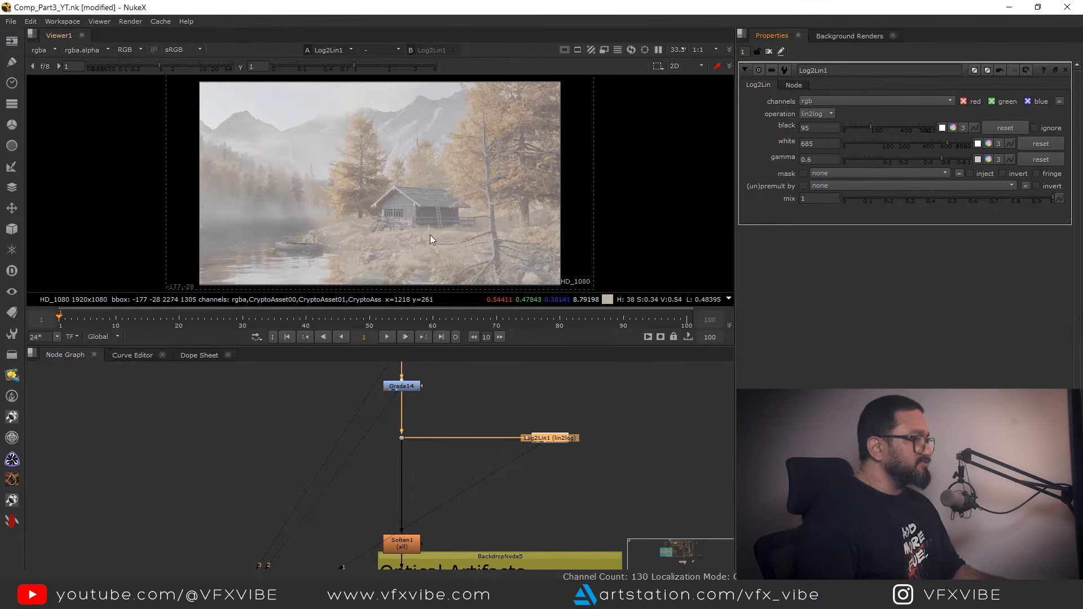
{"action": "scroll", "coordinate": [333, 223], "scroll_direction": "up", "scroll_amount": 2}
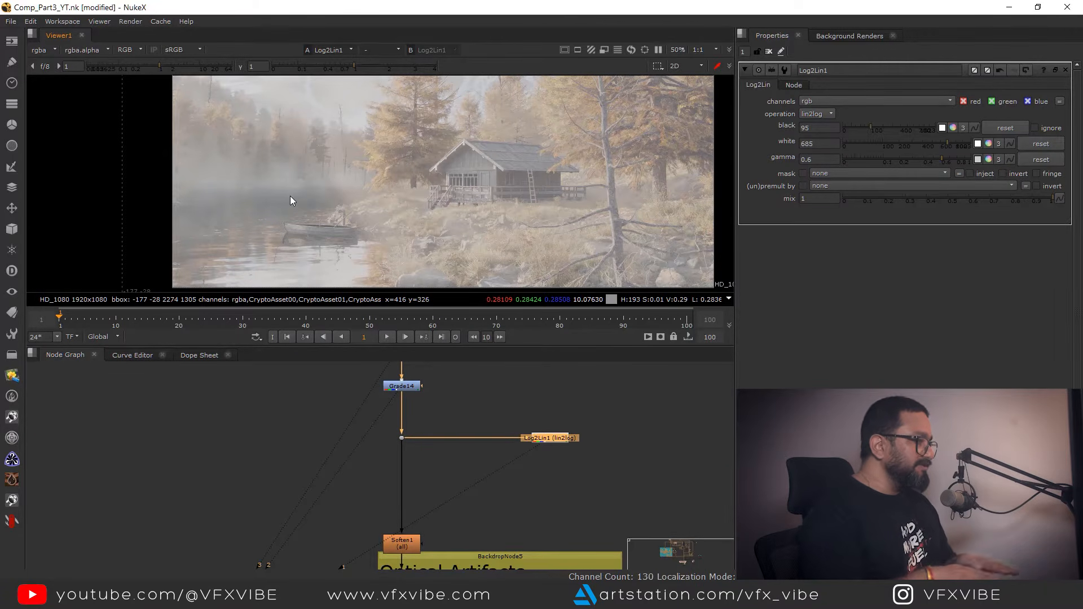
Add a Sharpen node below the lin2log node in the side branch and view its output.
{"action": "middle_click_drag", "start_coordinate": [532, 460], "coordinate": [520, 439]}
{"action": "left_click", "coordinate": [531, 447]}
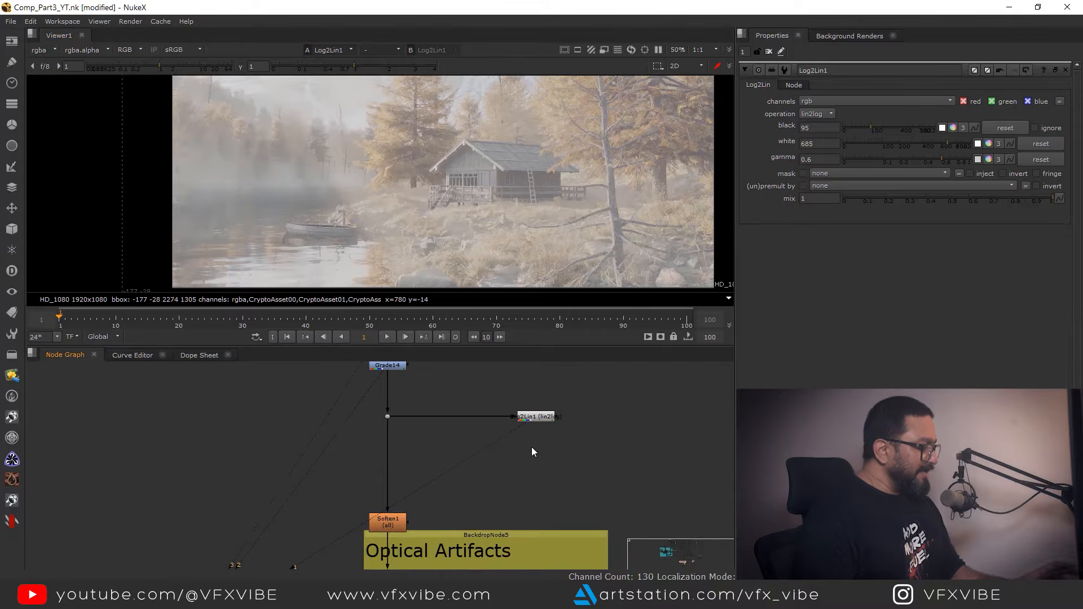
{"action": "key", "text": "Tab"}
{"action": "type", "text": "shar"}
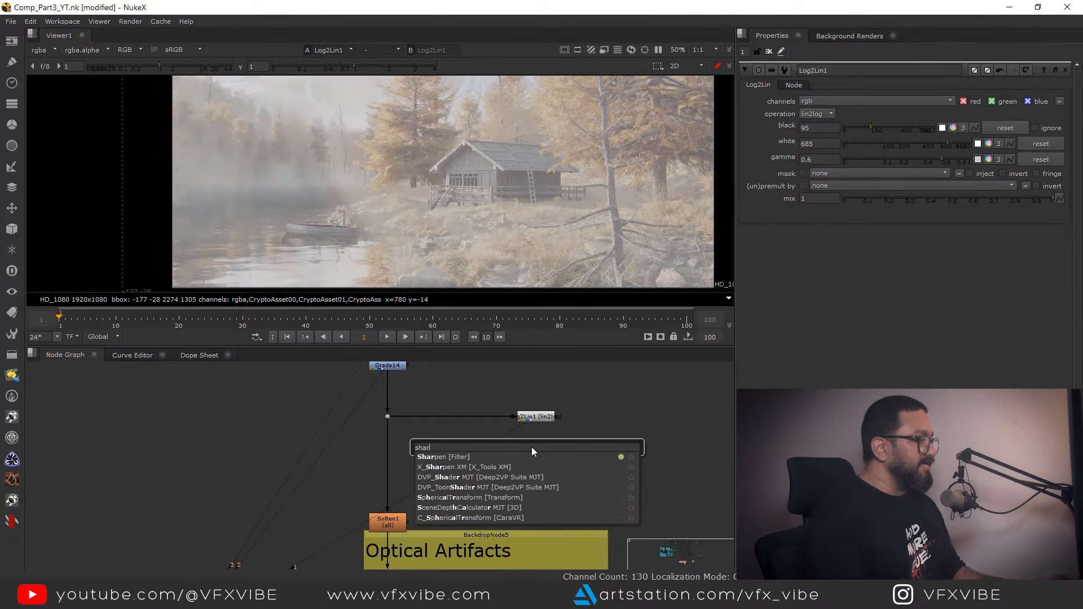
{"action": "left_click", "coordinate": [479, 457]}
{"action": "left_click_drag", "start_coordinate": [540, 452], "coordinate": [540, 449]}
{"action": "key", "text": "1"}
Add a second Log2Lin node with the log2lin operation below the Sharpen node and view its output on the cabin.
{"action": "left_click", "coordinate": [595, 426]}
{"action": "key", "text": "Tab"}
{"action": "type", "text": "lo"}
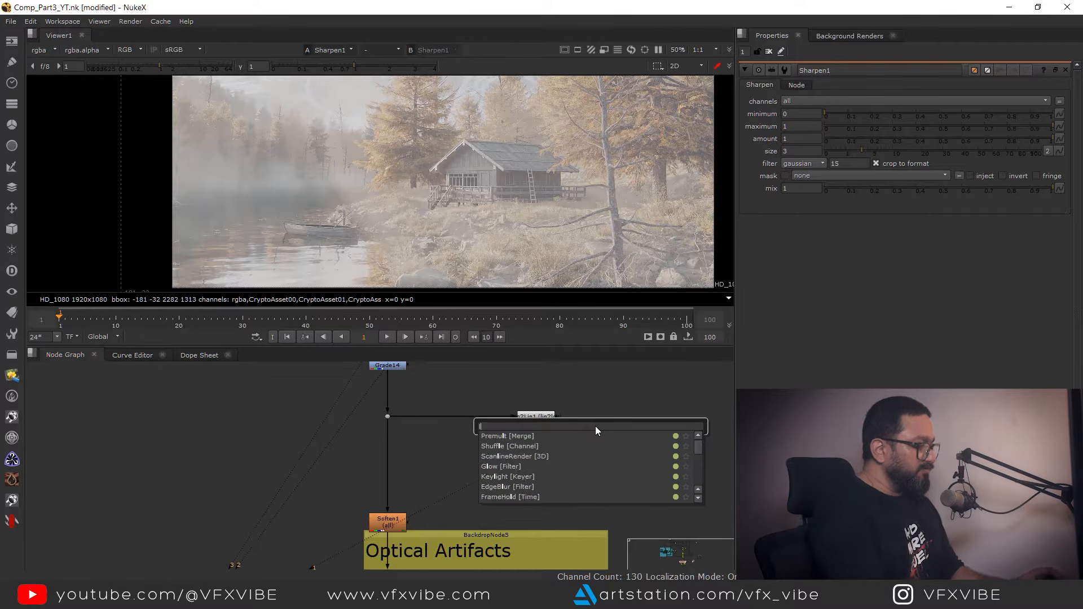
{"action": "left_click", "coordinate": [499, 445]}
{"action": "left_click_drag", "start_coordinate": [590, 426], "coordinate": [536, 476]}
{"action": "key", "text": "1"}
{"action": "left_click", "coordinate": [564, 420]}
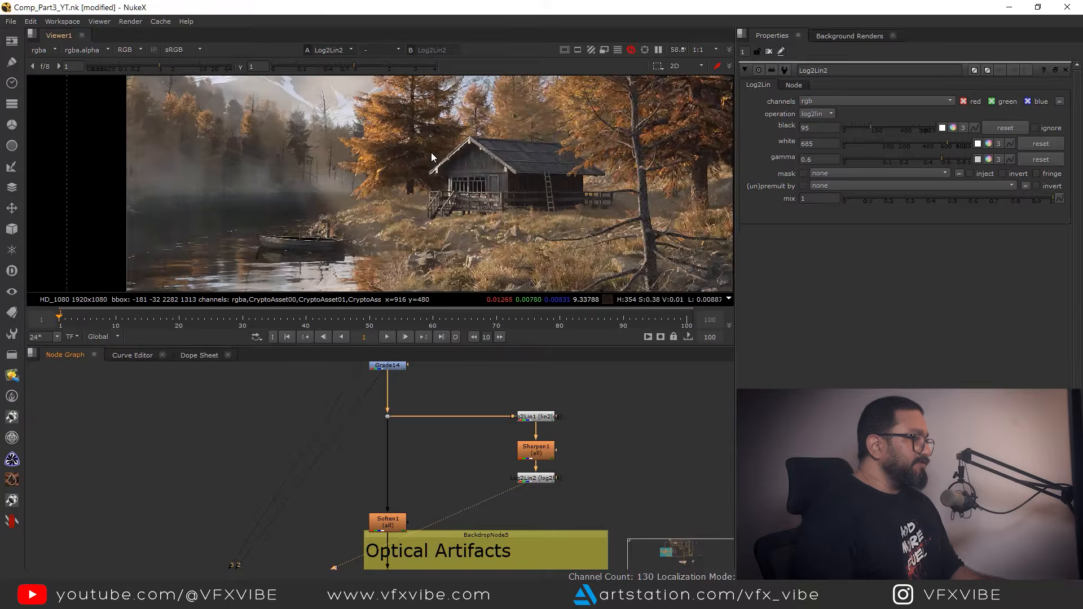
{"action": "scroll", "coordinate": [431, 152], "scroll_direction": "up", "scroll_amount": 8}
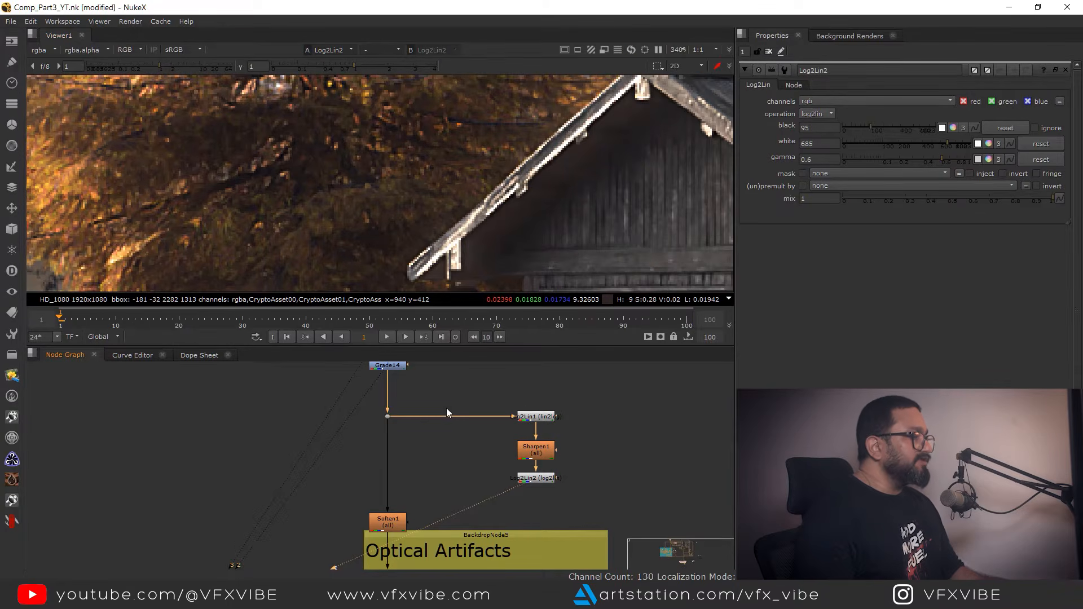
Create another Sharpen node and connect it directly to the dot, without log conversion, for comparison.
{"action": "left_click", "coordinate": [423, 449]}
{"action": "key", "text": "Tab"}
{"action": "type", "text": "shar"}
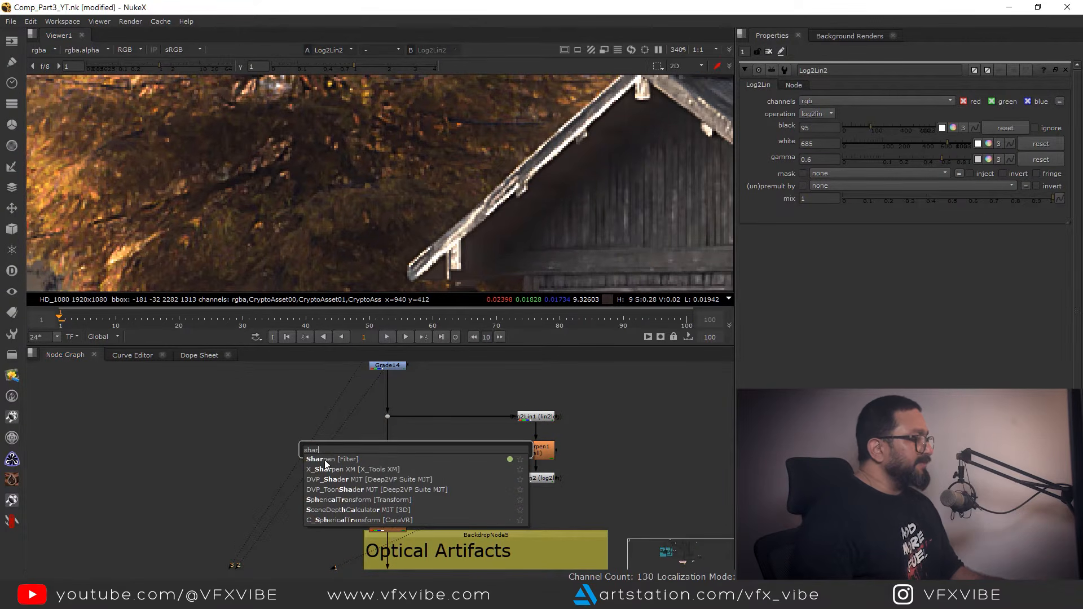
{"action": "left_click", "coordinate": [325, 460]}
{"action": "left_click_drag", "start_coordinate": [391, 419], "coordinate": [389, 418]}
{"action": "left_click_drag", "start_coordinate": [433, 453], "coordinate": [431, 456]}
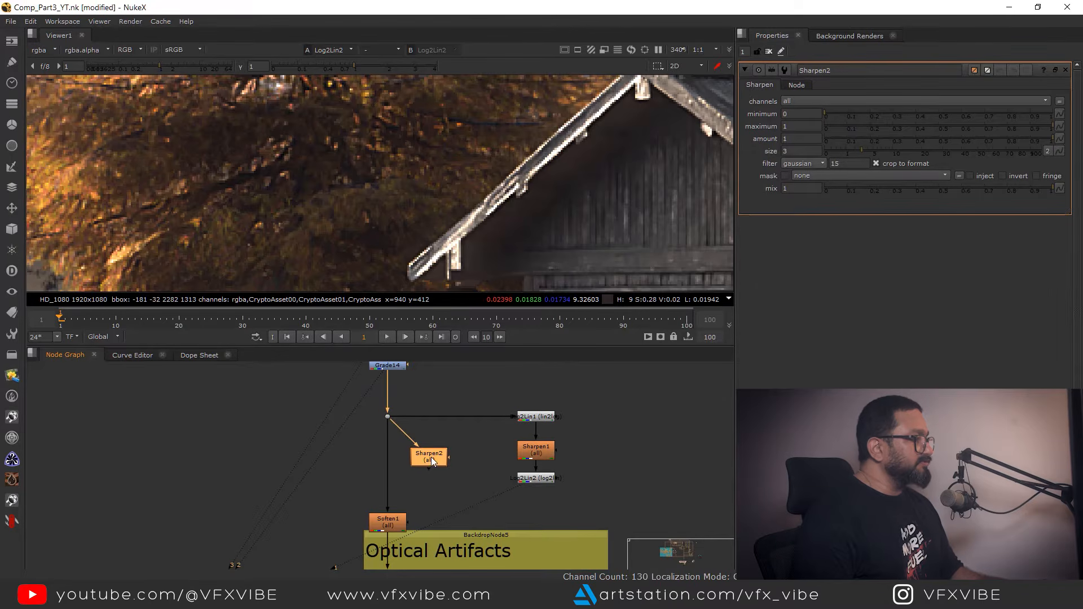
View the directly connected Sharpen node on the cabin roof with the viewer gain raised to 64.
{"action": "key", "text": "1"}
{"action": "left_click_drag", "start_coordinate": [177, 66], "coordinate": [239, 73]}
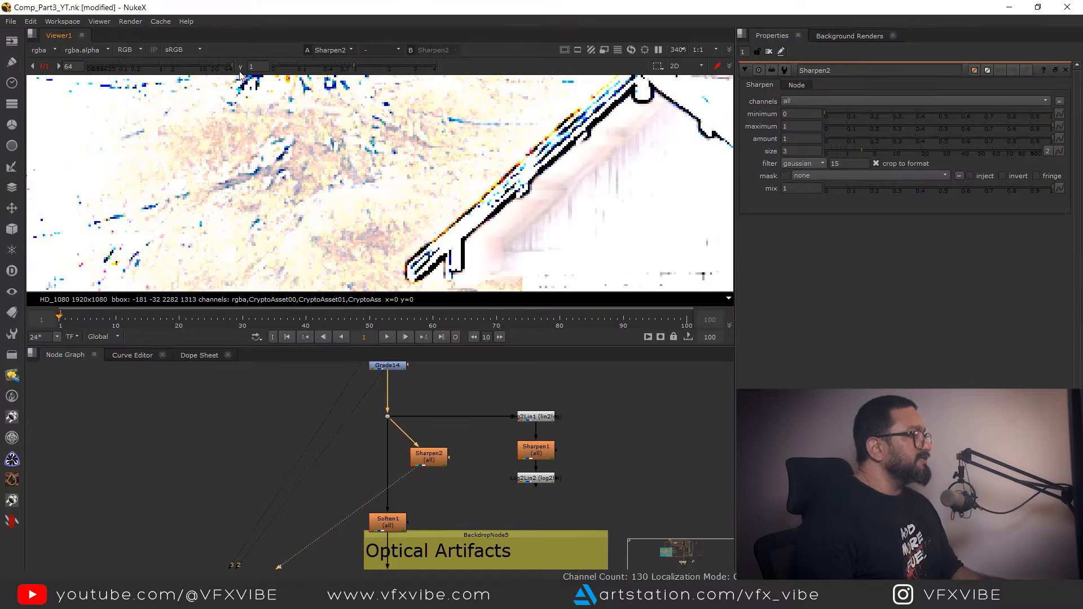
{"action": "scroll", "coordinate": [389, 189], "scroll_direction": "down", "scroll_amount": 4}
{"action": "middle_click_drag", "start_coordinate": [391, 197], "coordinate": [452, 222]}
{"action": "scroll", "coordinate": [660, 184], "scroll_direction": "up", "scroll_amount": 4}
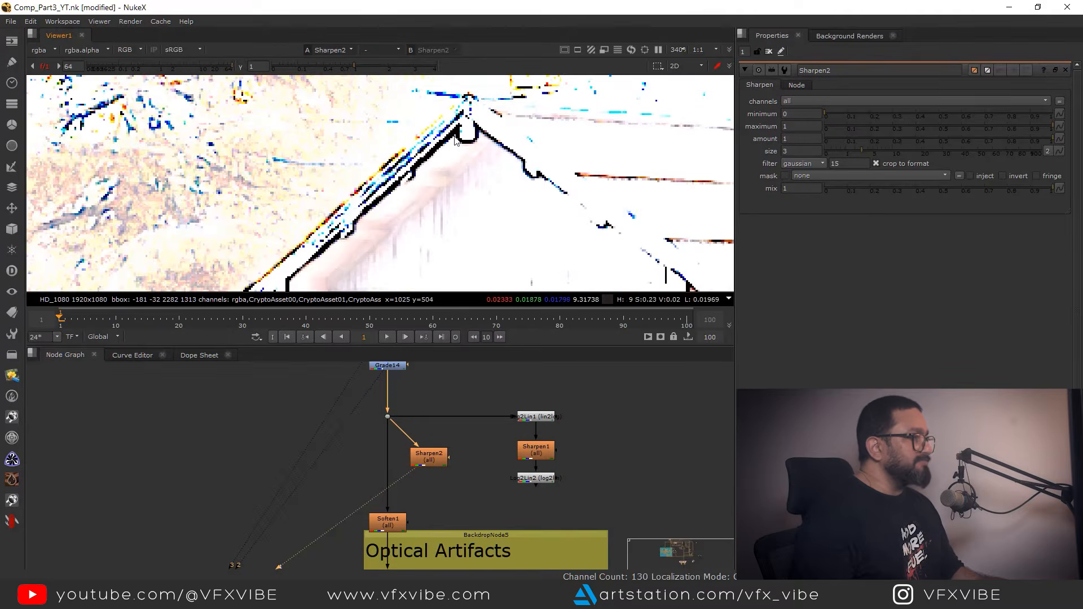
Compare dark edges and pixel values between the log-converted sharpen branch and the direct Sharpen node.
{"action": "left_click", "coordinate": [537, 480]}
{"action": "key", "text": "2"}
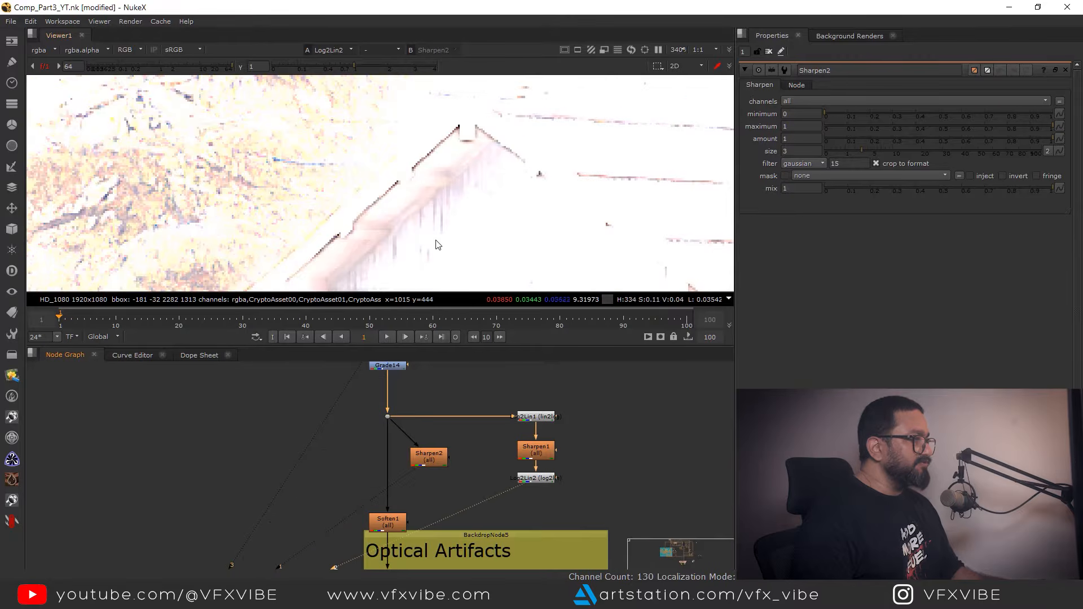
{"action": "scroll", "coordinate": [410, 224], "scroll_direction": "down", "scroll_amount": 4}
{"action": "key", "text": "2"}
{"action": "middle_click_drag", "start_coordinate": [374, 222], "coordinate": [469, 286]}
{"action": "key", "text": "1"}
{"action": "key", "text": "2"}
{"action": "middle_click_drag", "start_coordinate": [268, 192], "coordinate": [347, 214]}
{"action": "key", "text": "1"}
{"action": "scroll", "coordinate": [300, 178], "scroll_direction": "up", "scroll_amount": 10}
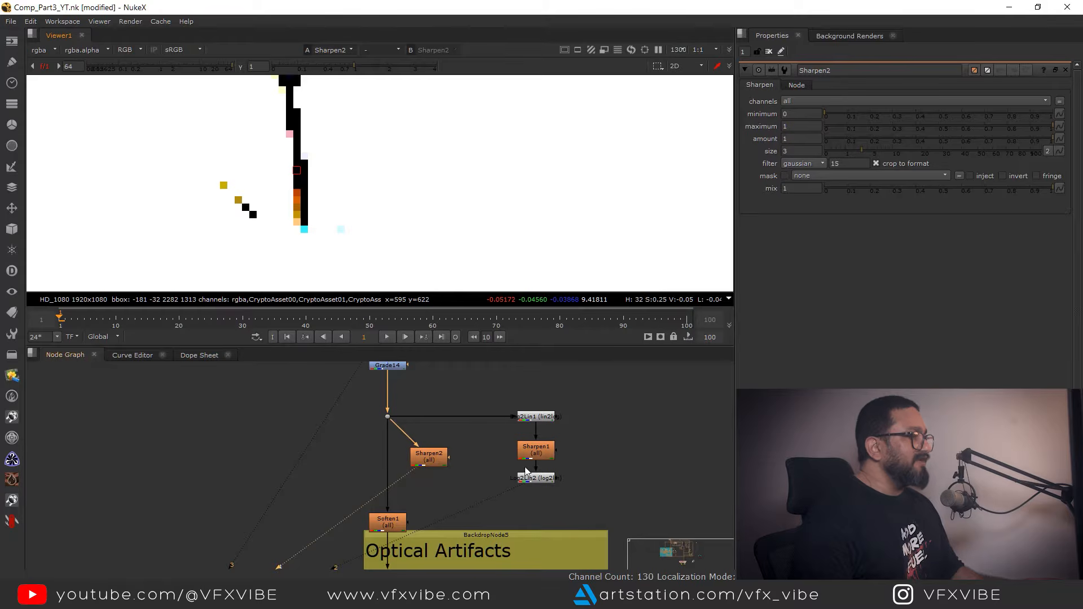
{"action": "key", "text": "2"}
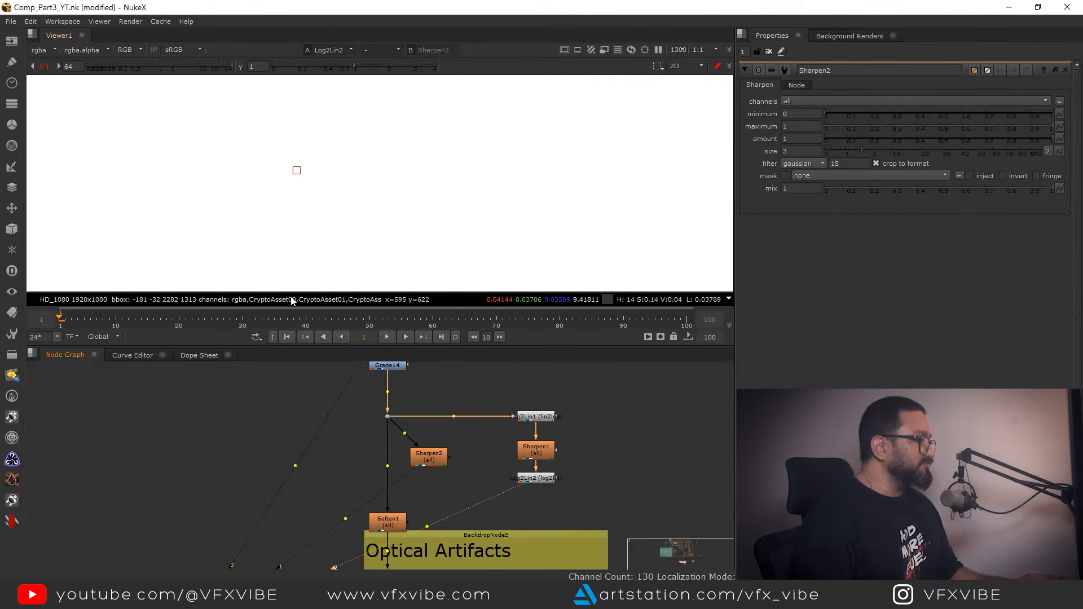
{"action": "key", "text": "f"}
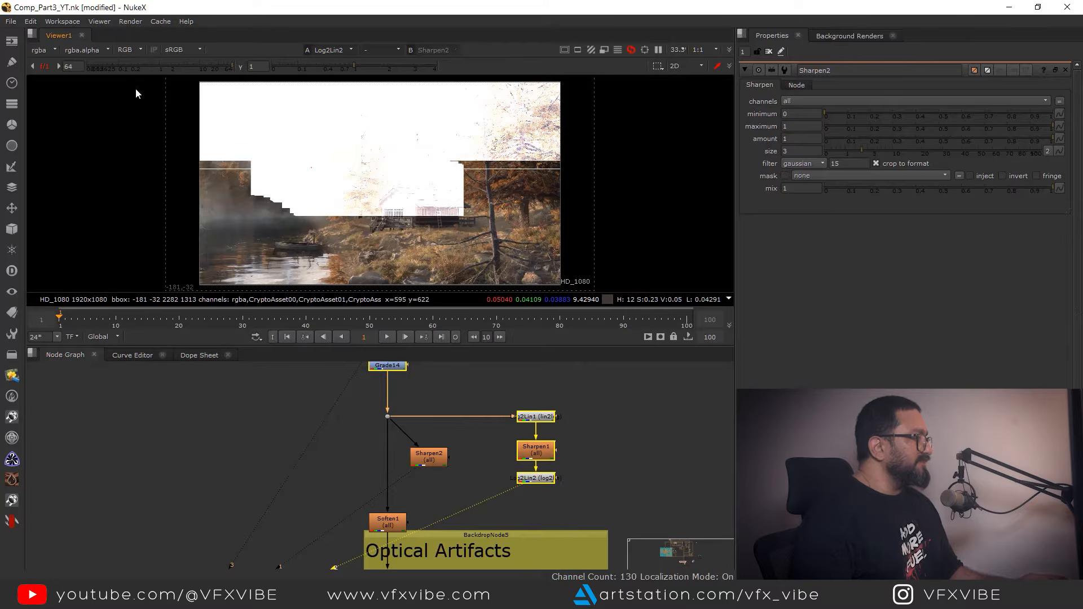
Reset the viewer gain and delete the Sharpen node connected directly to the dot.
{"action": "left_click", "coordinate": [151, 71], "text": "ctrl"}
{"action": "middle_click_drag", "start_coordinate": [501, 439], "coordinate": [483, 380]}
{"action": "left_click", "coordinate": [413, 398]}
{"action": "key", "text": "Delete"}
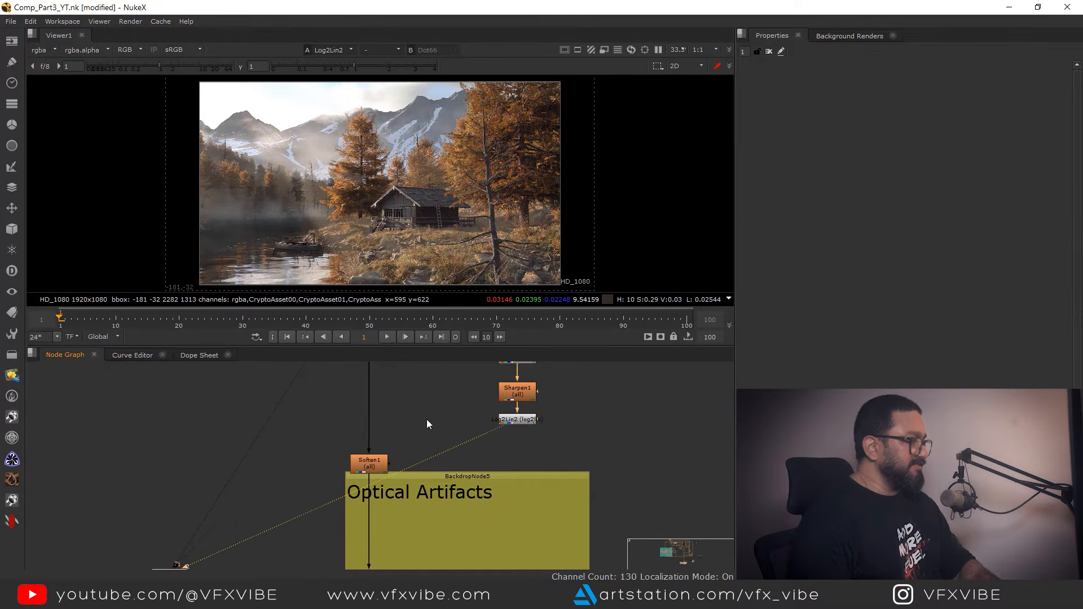
Insert a Merge node above Soften with the second Log2Lin as its A input, and set its operation to max.
{"action": "scroll", "coordinate": [462, 432], "scroll_direction": "down", "scroll_amount": 2}
{"action": "scroll", "coordinate": [468, 438], "scroll_direction": "up", "scroll_amount": 3}
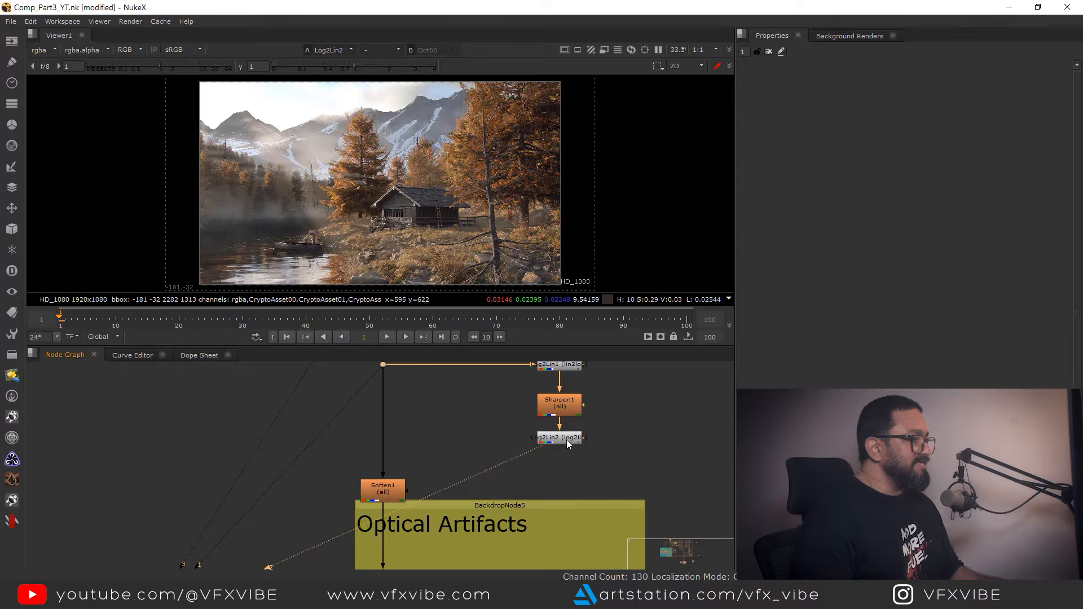
{"action": "scroll", "coordinate": [440, 432], "scroll_direction": "up", "scroll_amount": 2}
{"action": "key", "text": "m"}
{"action": "left_click_drag", "start_coordinate": [421, 418], "coordinate": [634, 442]}
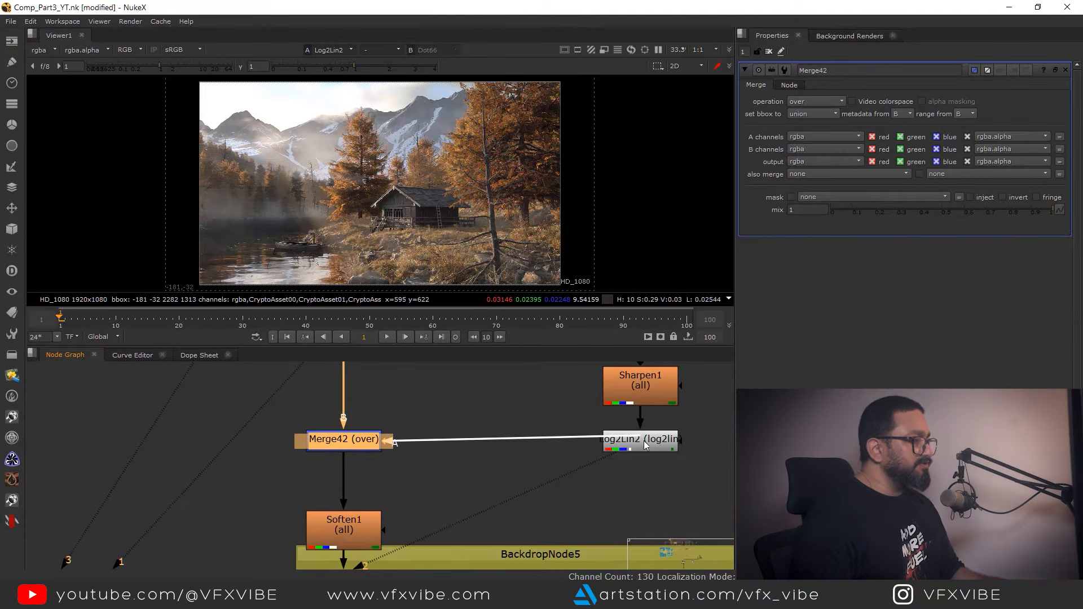
{"action": "left_click_drag", "start_coordinate": [347, 443], "coordinate": [348, 445]}
{"action": "key", "text": "1"}
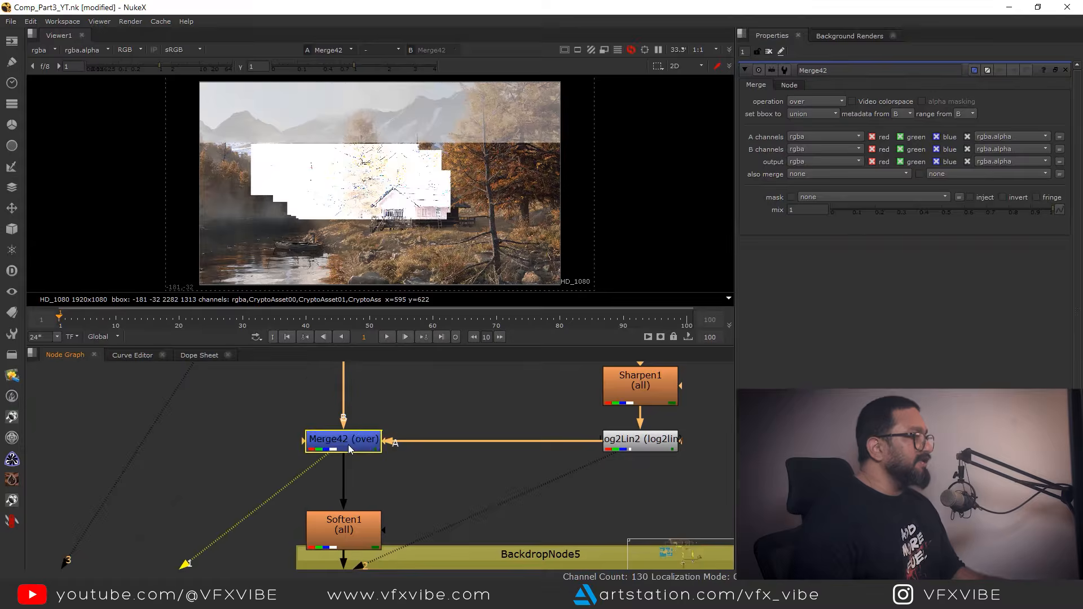
{"action": "left_click", "coordinate": [812, 102]}
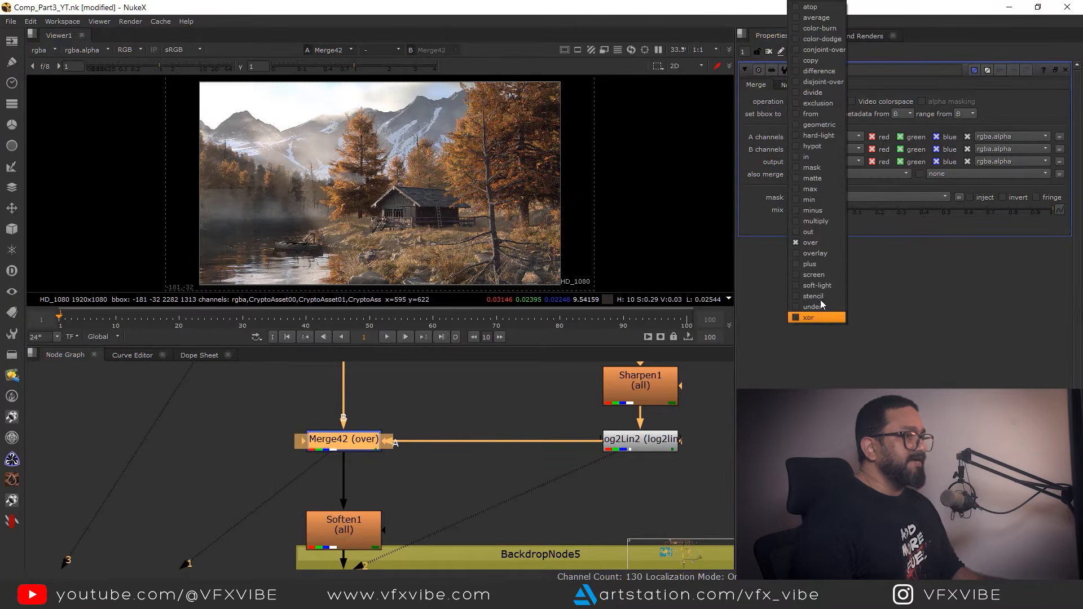
{"action": "left_click", "coordinate": [812, 188]}
Compare the image before and after the max Merge across the cabin roof.
{"action": "scroll", "coordinate": [401, 206], "scroll_direction": "up", "scroll_amount": 5}
{"action": "middle_click_drag", "start_coordinate": [357, 426], "coordinate": [397, 479]}
{"action": "left_click", "coordinate": [382, 445]}
{"action": "key", "text": "1"}
{"action": "left_click", "coordinate": [397, 483]}
{"action": "key", "text": "2"}
{"action": "scroll", "coordinate": [337, 176], "scroll_direction": "up", "scroll_amount": 6}
{"action": "middle_click_drag", "start_coordinate": [589, 263], "coordinate": [418, 139]}
{"action": "scroll", "coordinate": [458, 184], "scroll_direction": "up", "scroll_amount": 1}
{"action": "key", "text": "1"}
{"action": "key", "text": "2"}
{"action": "key", "text": "1"}
{"action": "key", "text": "2"}
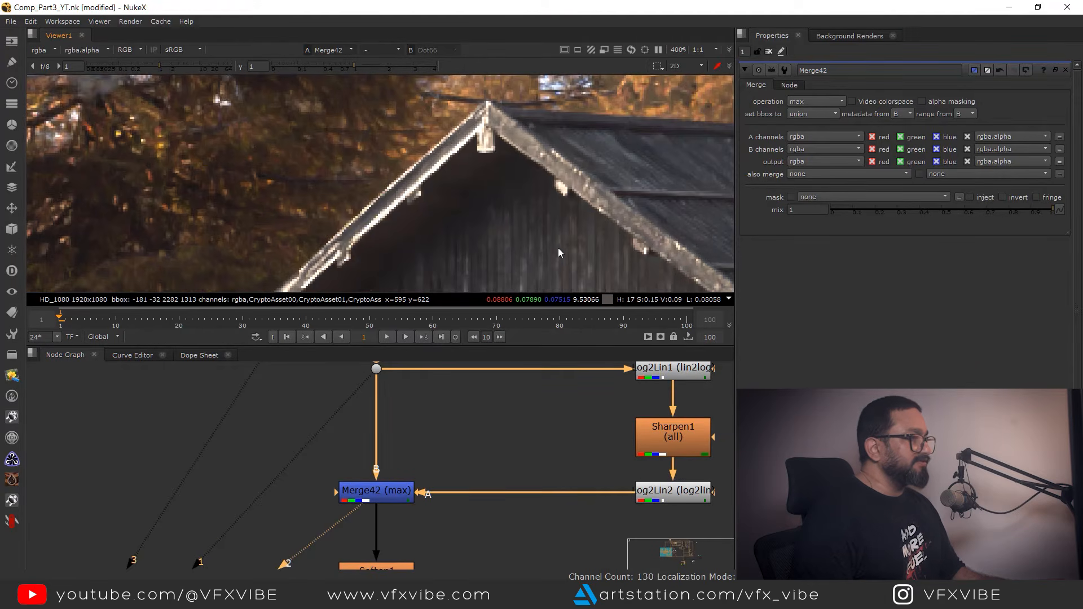
{"action": "middle_click_drag", "start_coordinate": [656, 267], "coordinate": [440, 171]}
{"action": "key", "text": "1"}
{"action": "scroll", "coordinate": [440, 170], "scroll_direction": "down", "scroll_amount": 4}
{"action": "key", "text": "2"}
{"action": "middle_click_drag", "start_coordinate": [641, 259], "coordinate": [506, 192]}
{"action": "scroll", "coordinate": [544, 207], "scroll_direction": "up", "scroll_amount": 4}
Set the max Merge node's mix to 0.395.
{"action": "middle_click_drag", "start_coordinate": [443, 454], "coordinate": [443, 422]}
{"action": "left_click", "coordinate": [390, 462]}
{"action": "left_click_drag", "start_coordinate": [1020, 212], "coordinate": [919, 224]}
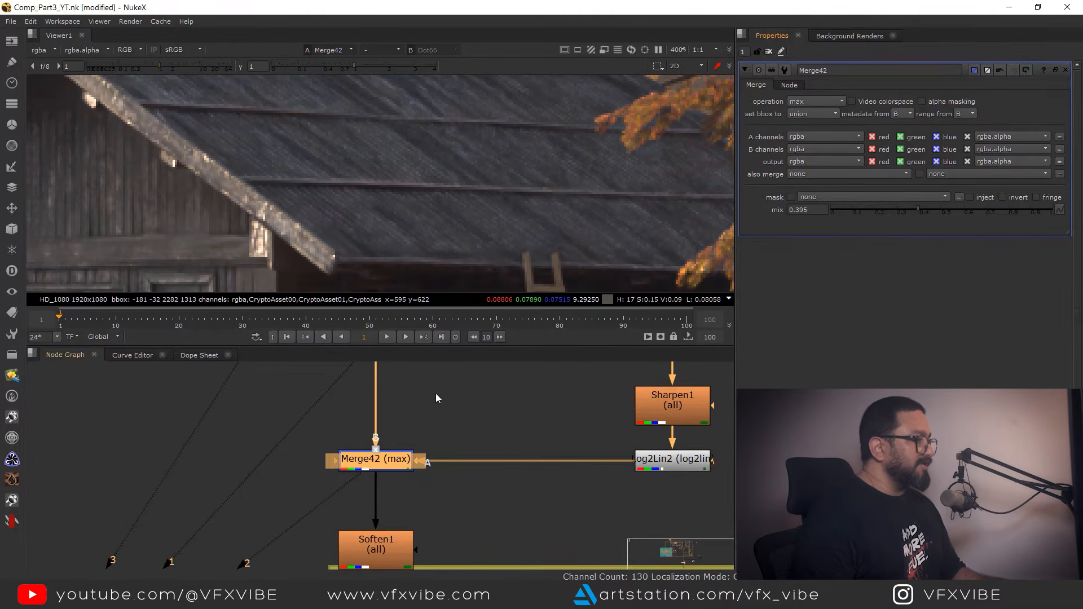
Compare the dot's image with the max Merge result on the cabin roof and in the full frame.
{"action": "middle_click_drag", "start_coordinate": [435, 394], "coordinate": [442, 483]}
{"action": "left_click", "coordinate": [326, 479]}
{"action": "key", "text": "1"}
{"action": "middle_click_drag", "start_coordinate": [485, 440], "coordinate": [481, 377]}
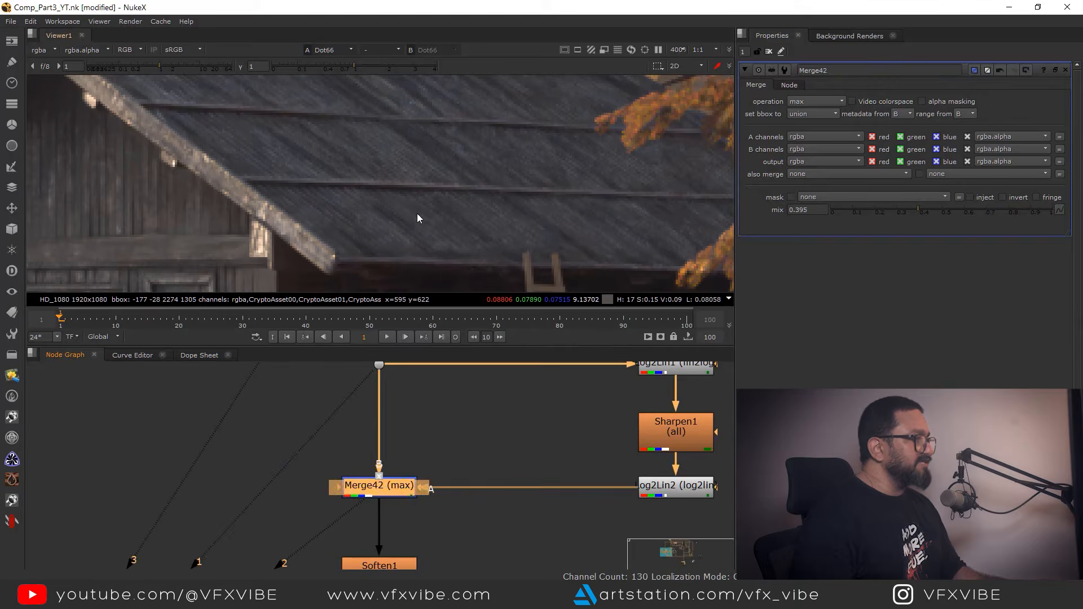
{"action": "scroll", "coordinate": [428, 204], "scroll_direction": "down", "scroll_amount": 5}
{"action": "key", "text": "2"}
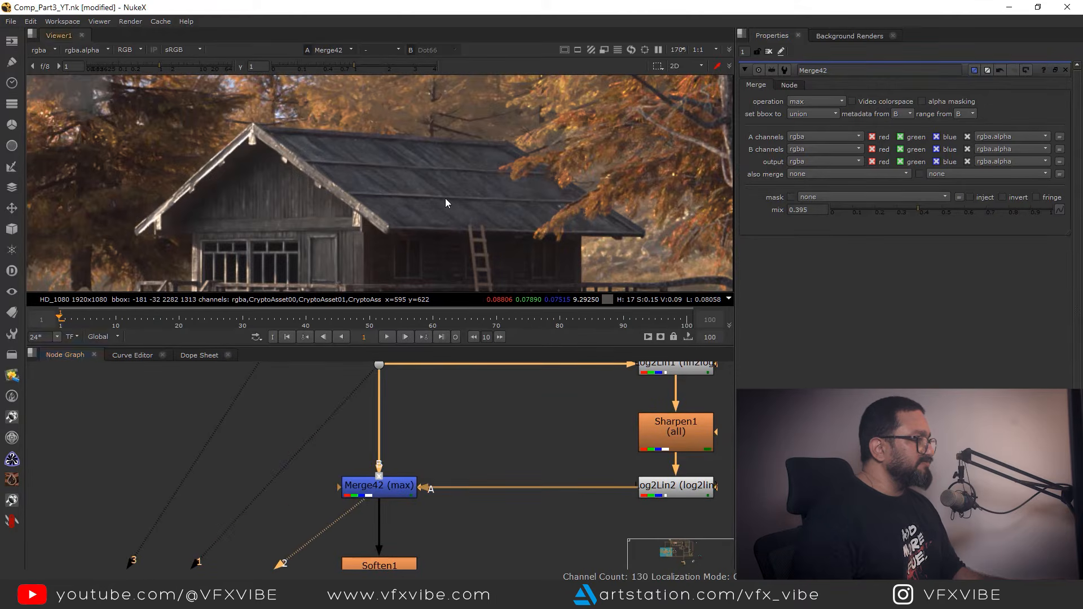
{"action": "scroll", "coordinate": [445, 198], "scroll_direction": "down", "scroll_amount": 5}
{"action": "scroll", "coordinate": [441, 247], "scroll_direction": "up", "scroll_amount": 2}
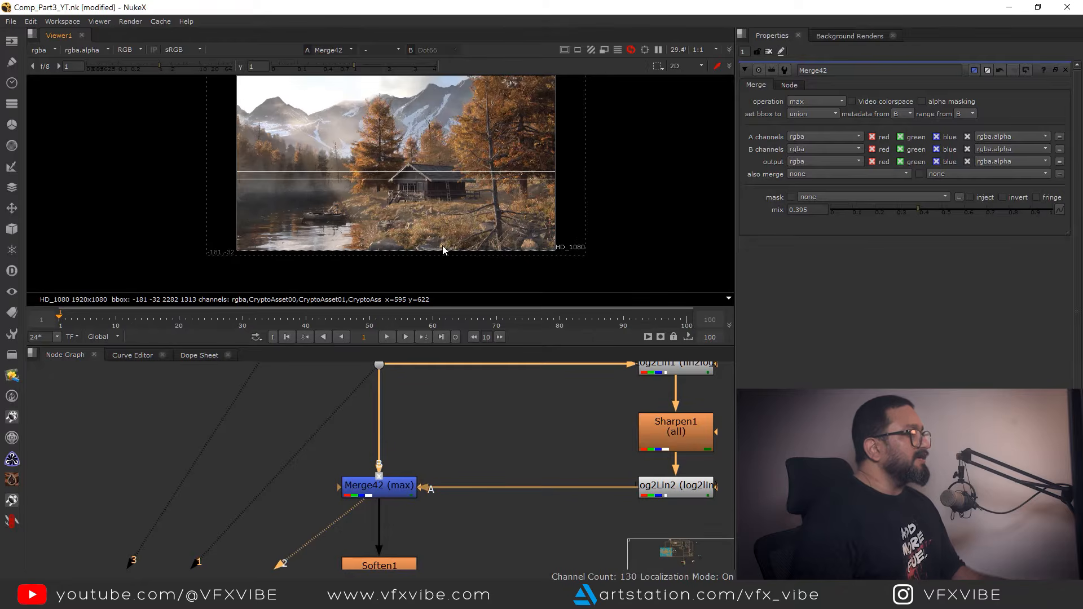
View the Soften node's output and move the Optical Artifacts backdrop off the main pipe into the empty area beside the Viewer node.
{"action": "middle_click_drag", "start_coordinate": [464, 495], "coordinate": [444, 394]}
{"action": "scroll", "coordinate": [444, 392], "scroll_direction": "down", "scroll_amount": 5}
{"action": "scroll", "coordinate": [441, 404], "scroll_direction": "up", "scroll_amount": 3}
{"action": "left_click_drag", "start_coordinate": [414, 404], "coordinate": [414, 391]}
{"action": "key", "text": "1"}
{"action": "scroll", "coordinate": [454, 387], "scroll_direction": "down", "scroll_amount": 3}
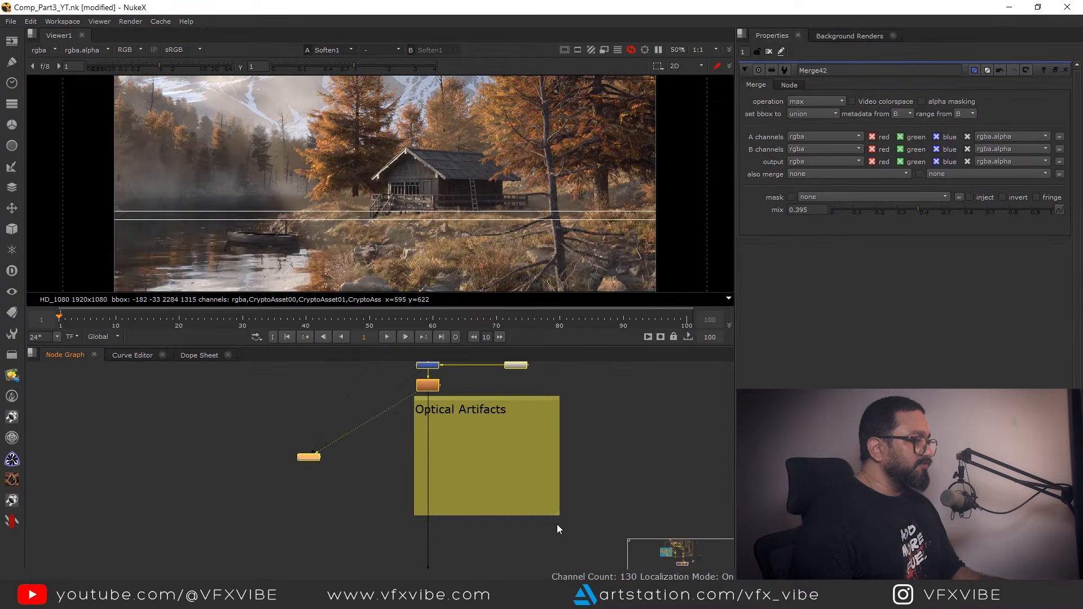
{"action": "left_click_drag", "start_coordinate": [500, 398], "coordinate": [166, 393]}
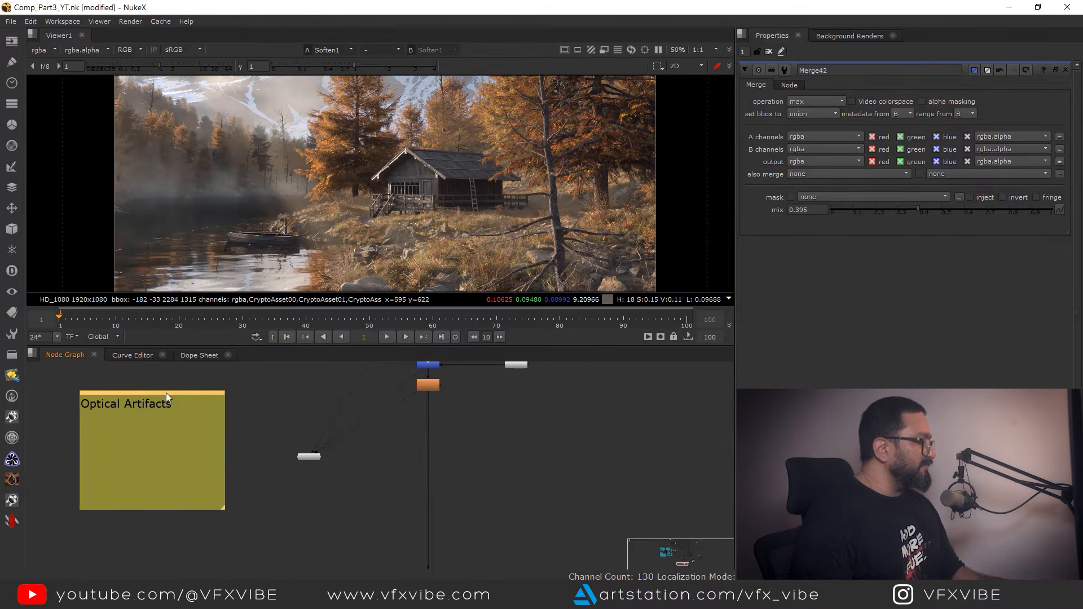
Add a dot on the main pipe below Soften and branch a Keyer node off it to the side.
{"action": "middle_click_drag", "start_coordinate": [413, 476], "coordinate": [432, 470]}
{"action": "scroll", "coordinate": [449, 440], "scroll_direction": "up", "scroll_amount": 3}
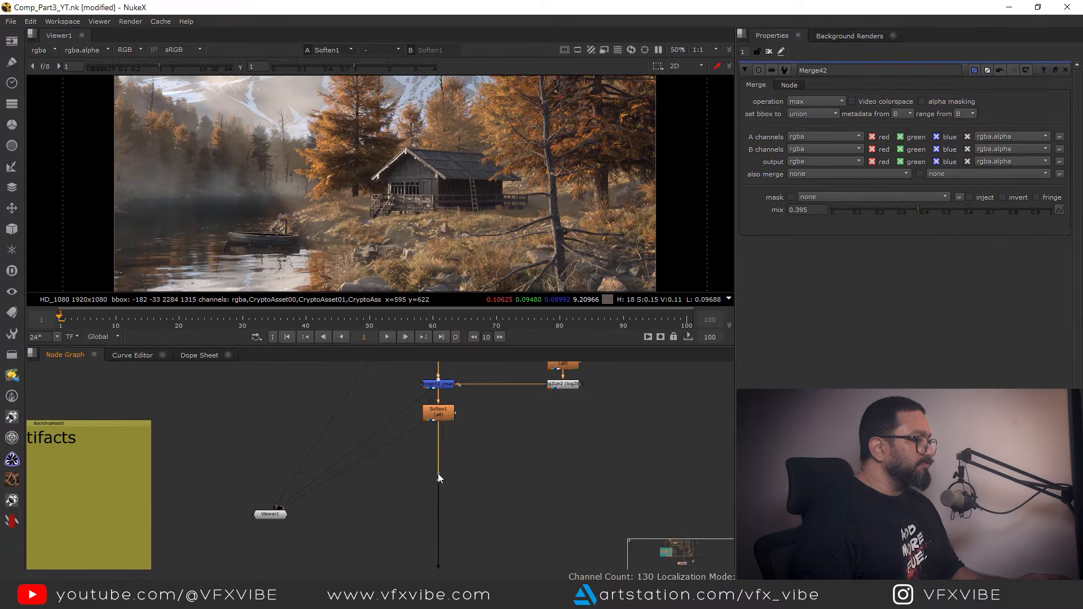
{"action": "left_click", "coordinate": [438, 469], "text": "ctrl"}
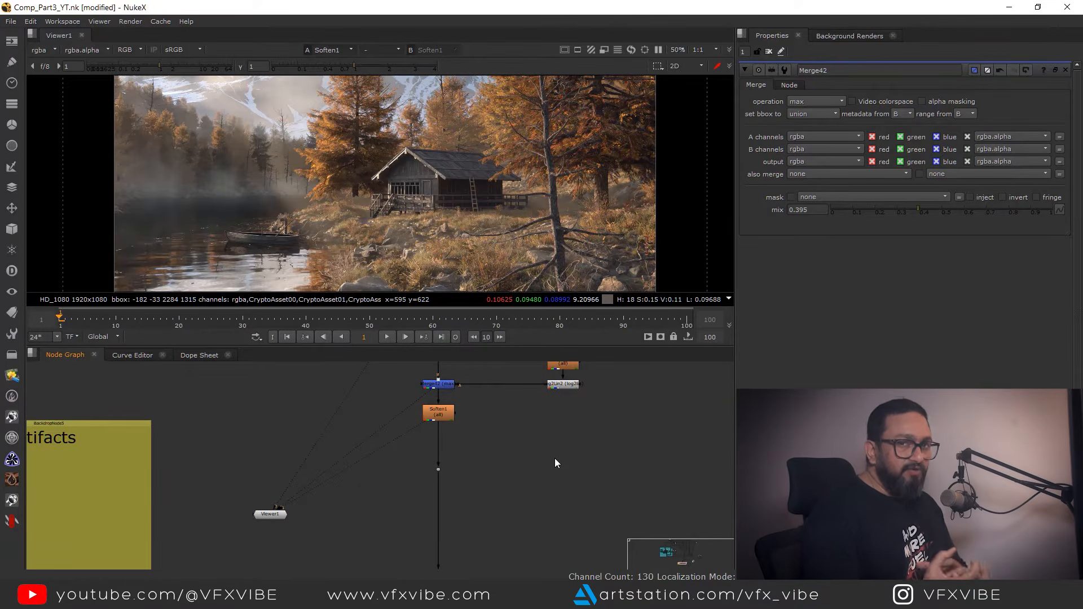
{"action": "scroll", "coordinate": [547, 446], "scroll_direction": "up", "scroll_amount": 2}
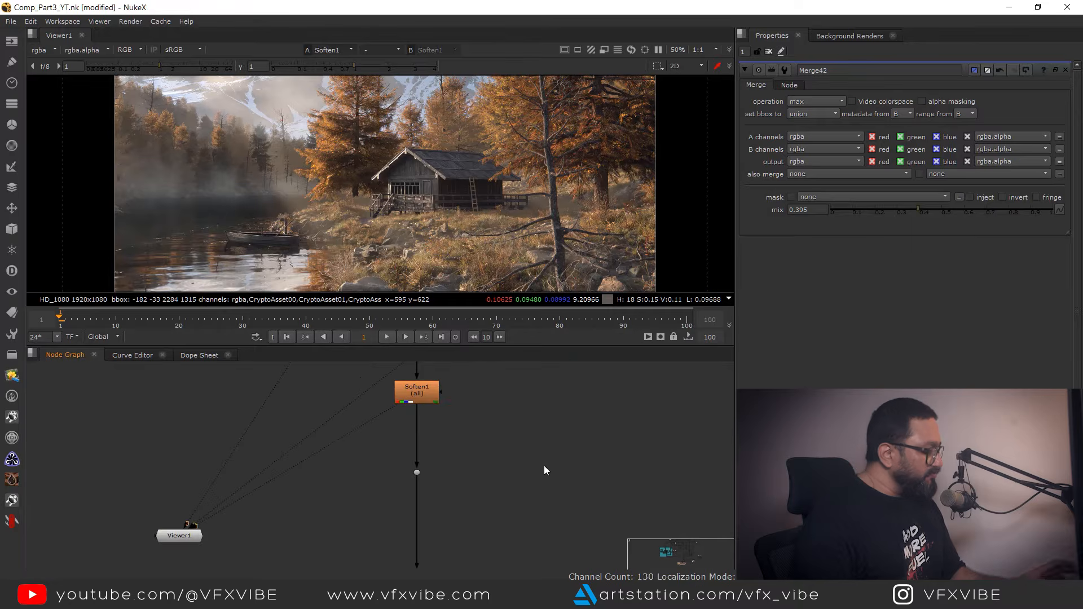
{"action": "key", "text": "Tab"}
{"action": "type", "text": "keve"}
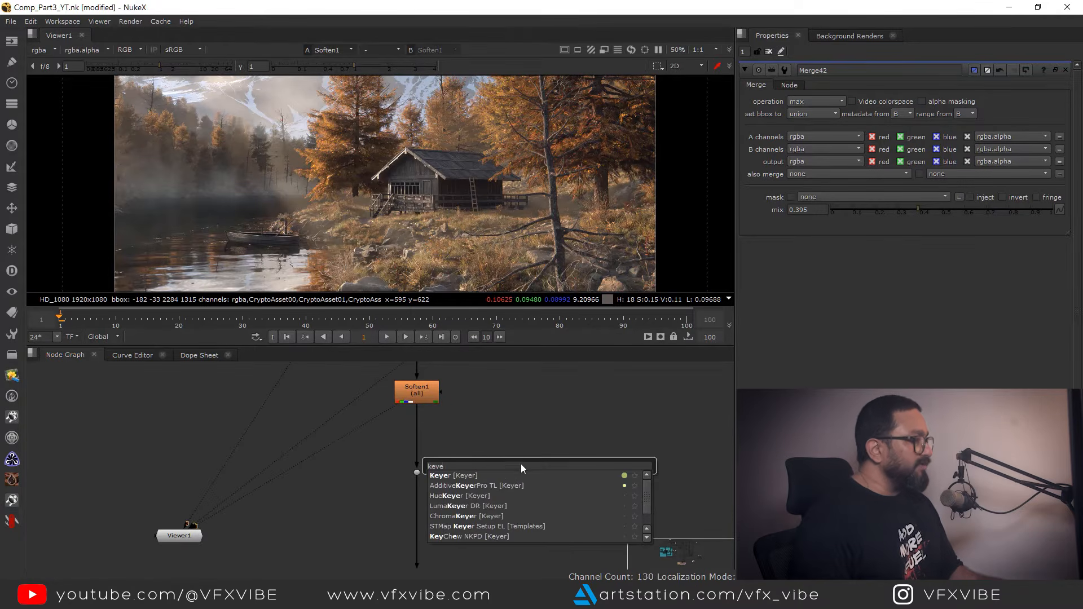
{"action": "left_click", "coordinate": [472, 475]}
{"action": "left_click_drag", "start_coordinate": [433, 476], "coordinate": [433, 473]}
{"action": "left_click_drag", "start_coordinate": [567, 463], "coordinate": [591, 472]}
View the Keyer's alpha and raise its luminance key range A to about 0.276.
{"action": "key", "text": "1"}
{"action": "key", "text": "a"}
{"action": "scroll", "coordinate": [404, 207], "scroll_direction": "down", "scroll_amount": 2}
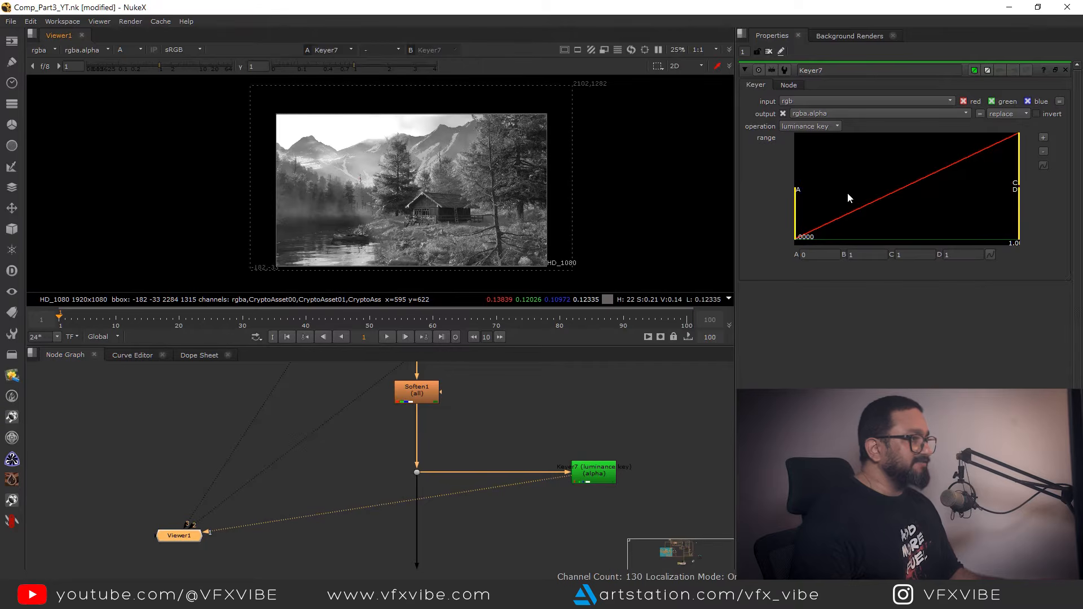
{"action": "left_click_drag", "start_coordinate": [818, 193], "coordinate": [914, 203]}
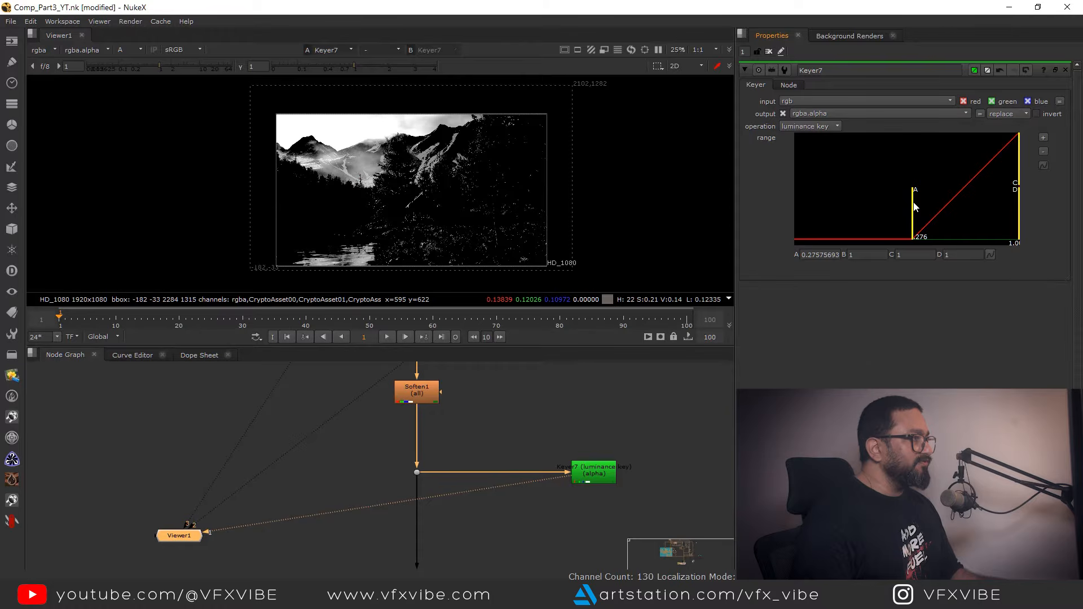
Add a Premult node below the Keyer and return the viewer to full color.
{"action": "scroll", "coordinate": [604, 465], "scroll_direction": "up", "scroll_amount": 3}
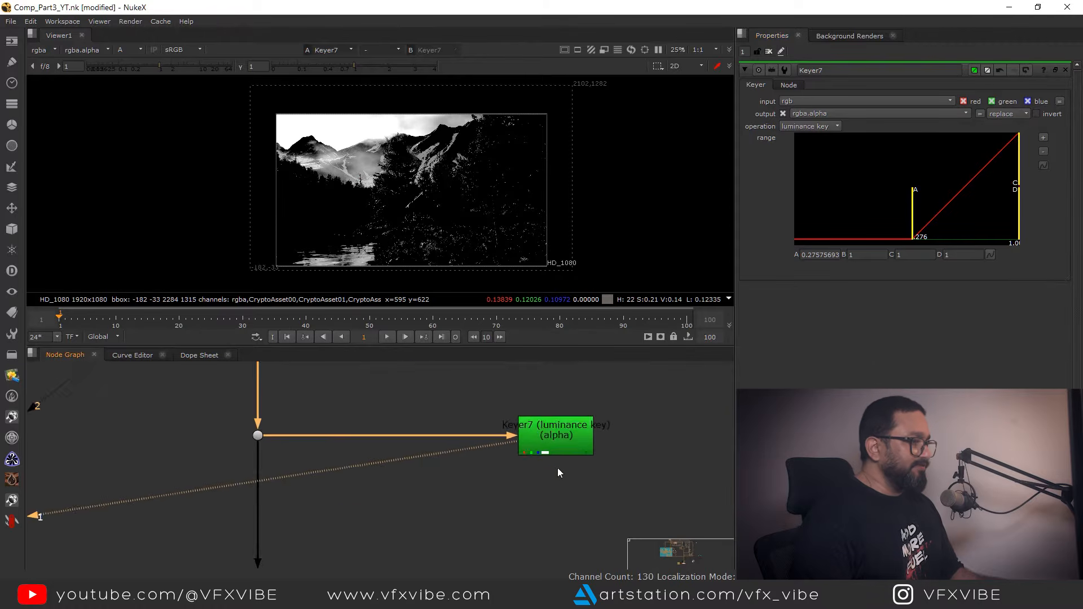
{"action": "key", "text": "Tab"}
{"action": "type", "text": "pre"}
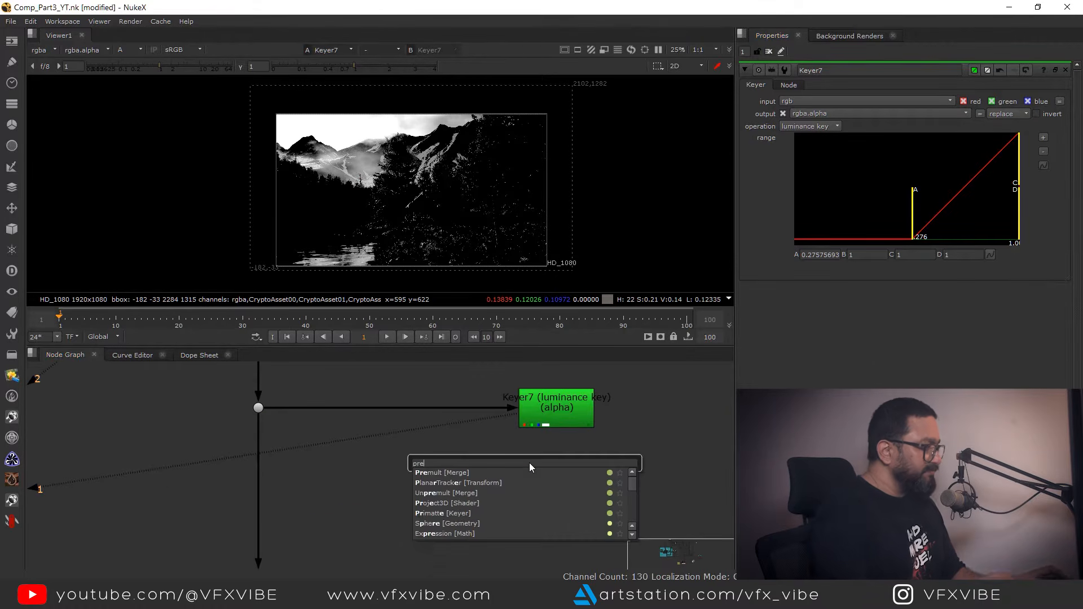
{"action": "key", "text": "Return"}
{"action": "key", "text": "a"}
{"action": "middle_click_drag", "start_coordinate": [513, 493], "coordinate": [452, 397]}
{"action": "left_click", "coordinate": [529, 458]}
{"action": "scroll", "coordinate": [510, 216], "scroll_direction": "up", "scroll_amount": 3}
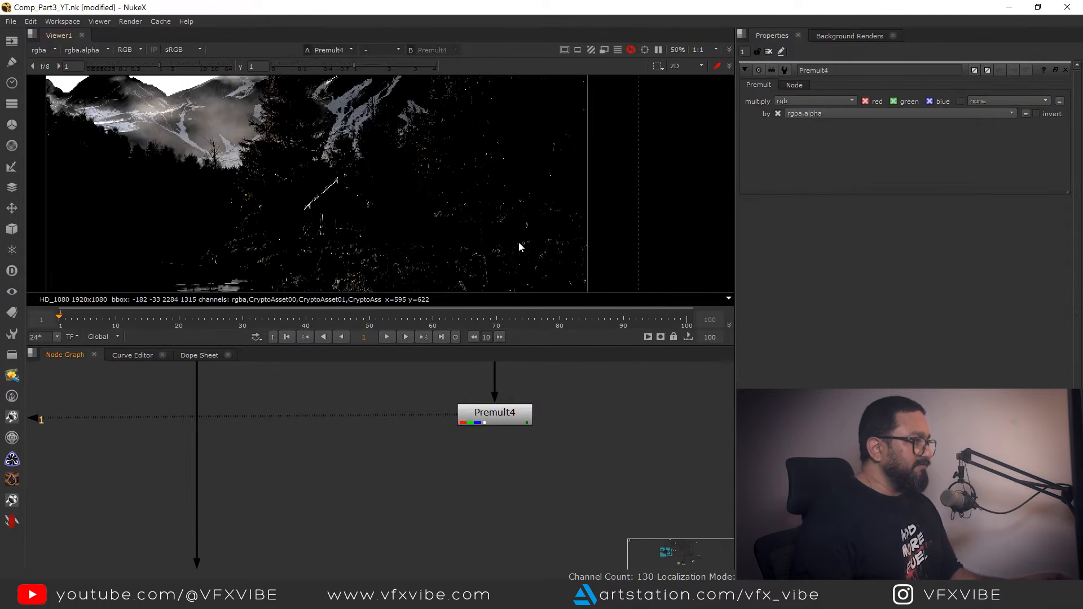
Create a Glow_Exponential node and a standard Glow node near the Premult.
{"action": "key", "text": "Tab"}
{"action": "type", "text": "e"}
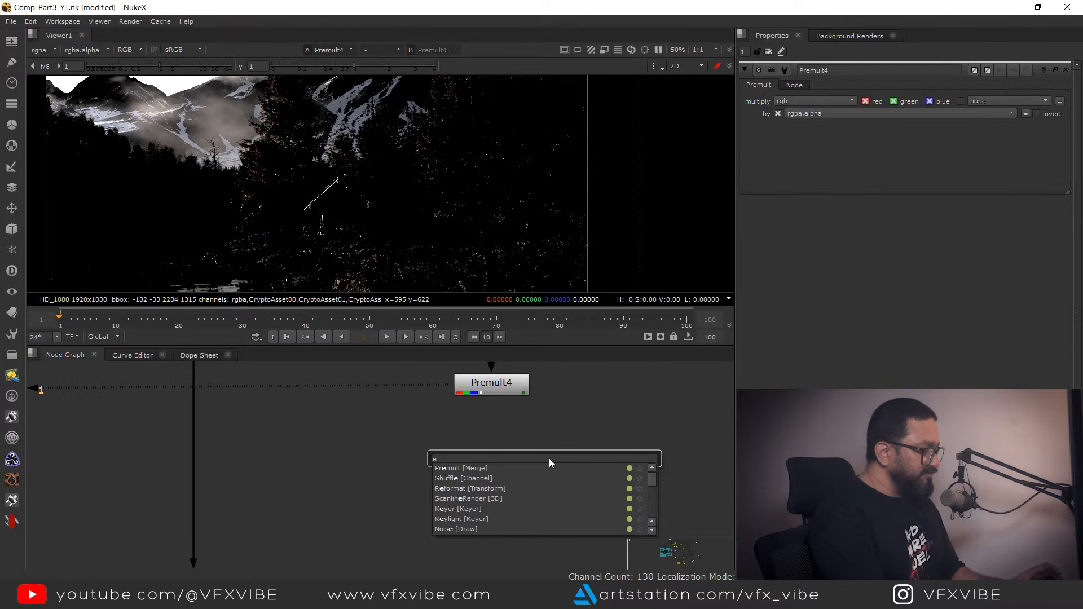
{"action": "type", "text": "xp"}
{"action": "key", "text": "Return"}
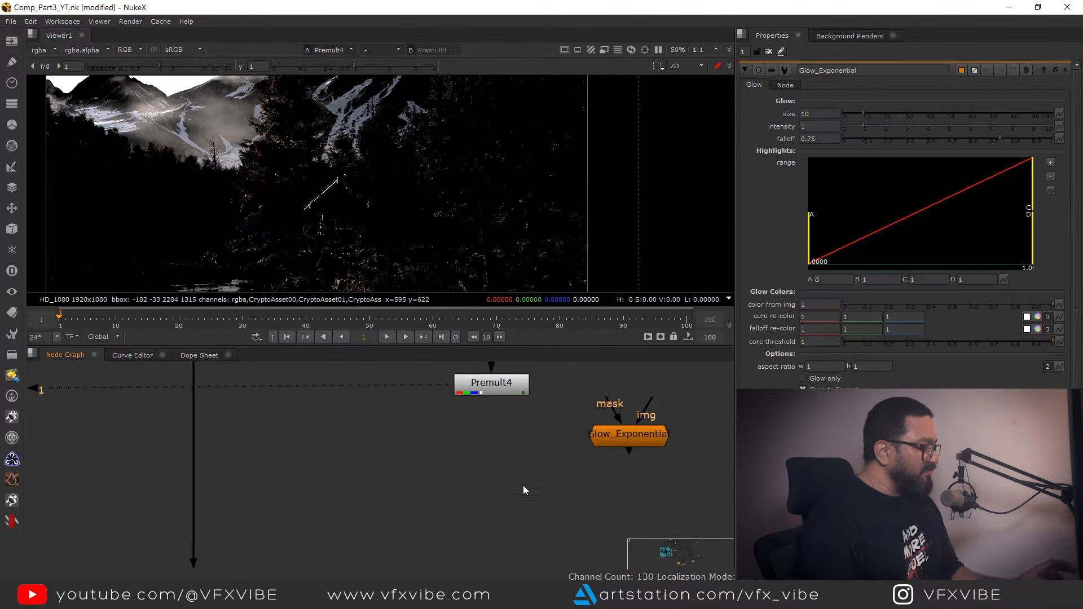
{"action": "key", "text": "Tab"}
{"action": "type", "text": "glo"}
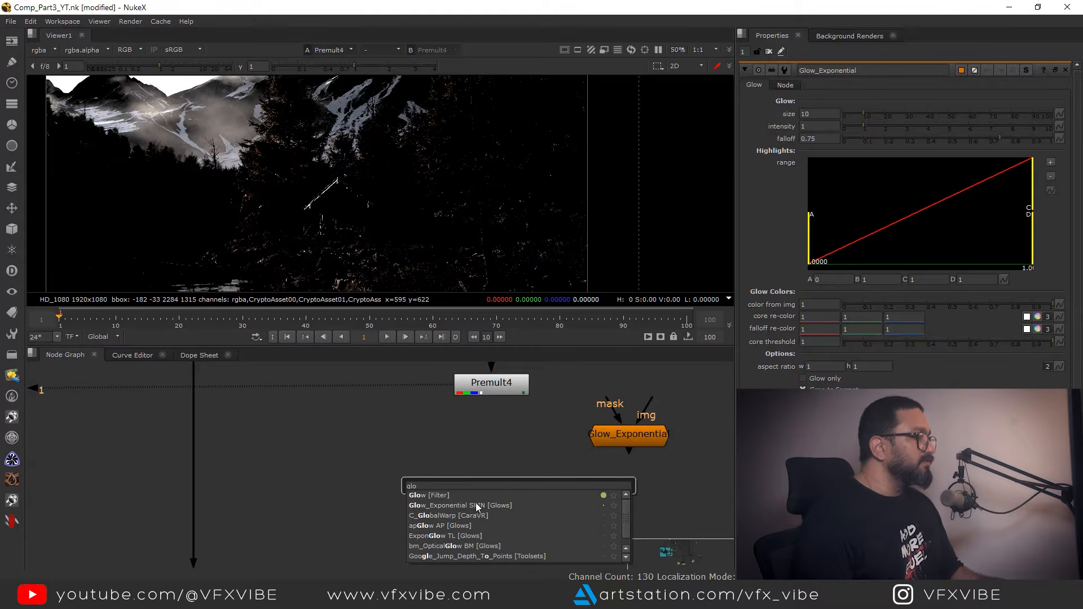
{"action": "left_click", "coordinate": [435, 497]}
{"action": "left_click", "coordinate": [592, 488]}
Place Glow_Exponential below the Premult with its img input connected to it, and view the glow result.
{"action": "left_click_drag", "start_coordinate": [606, 434], "coordinate": [489, 379]}
{"action": "left_click_drag", "start_coordinate": [442, 493], "coordinate": [500, 495]}
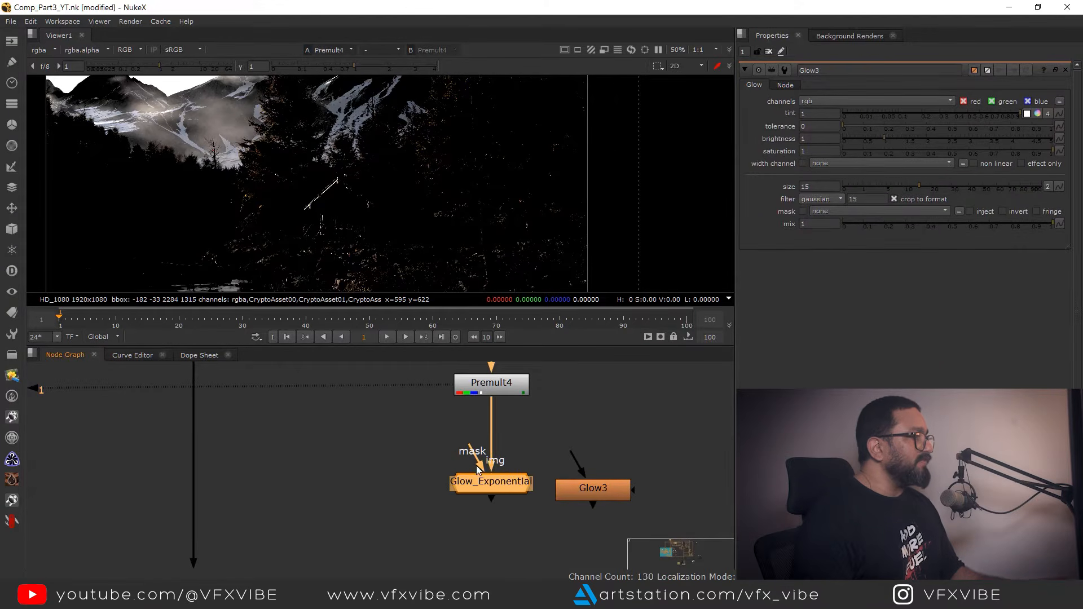
{"action": "key", "text": "1"}
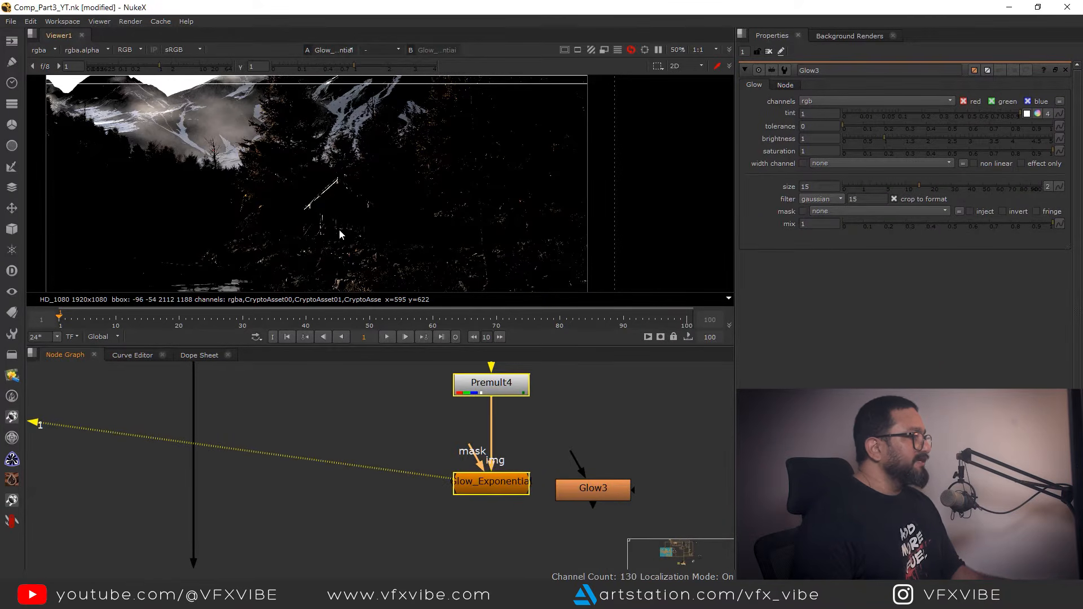
{"action": "left_click", "coordinate": [309, 177]}
{"action": "middle_click_drag", "start_coordinate": [253, 185], "coordinate": [303, 249]}
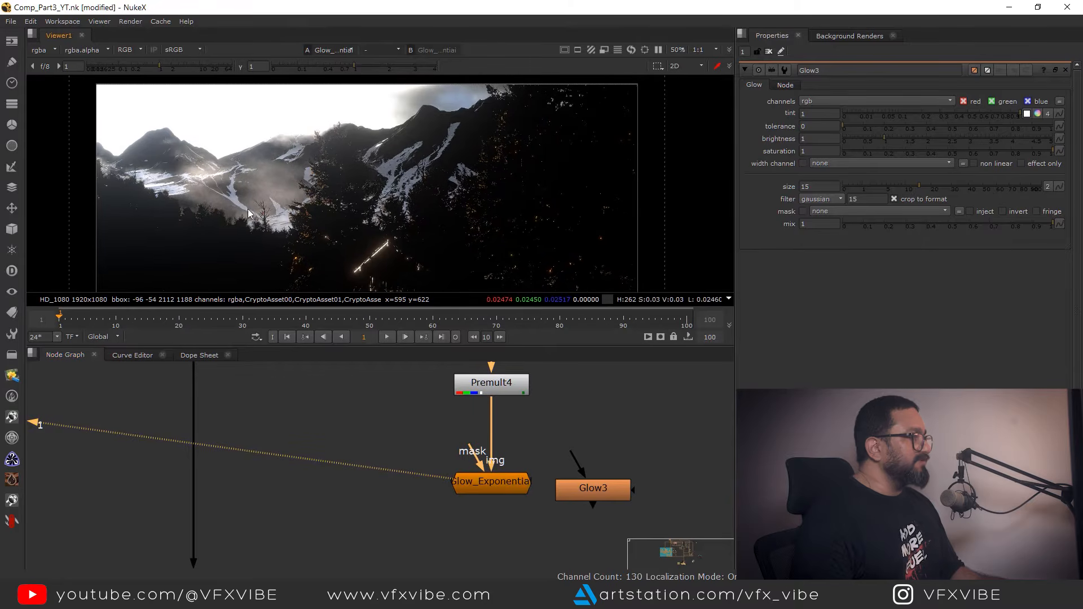
Set the Glow_Exponential node to output the glow only.
{"action": "double_click", "coordinate": [506, 479]}
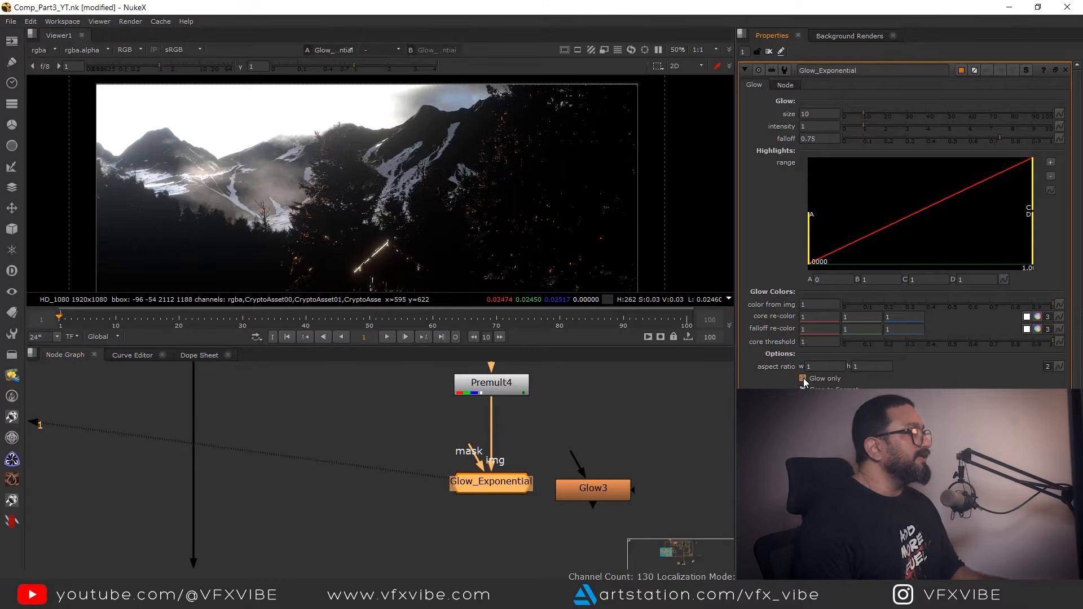
{"action": "left_click", "coordinate": [802, 379]}
{"action": "middle_click_drag", "start_coordinate": [339, 224], "coordinate": [337, 215]}
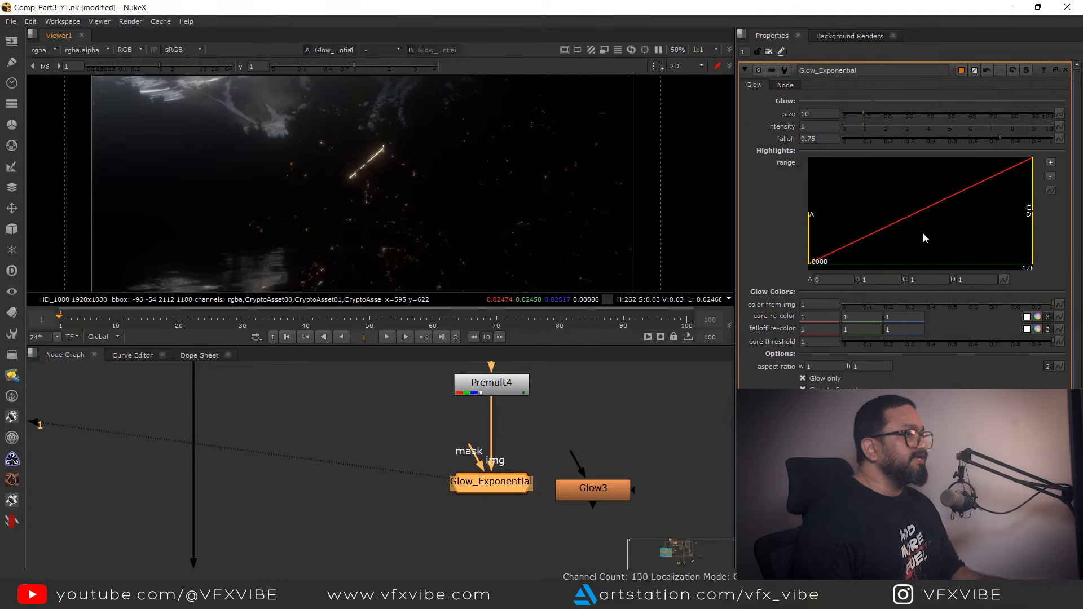
Raise the Glow_Exponential highlights range A to about 0.0039.
{"action": "mouse_move", "coordinate": [810, 223]}
{"action": "left_mouse_down"}
{"action": "mouse_move", "coordinate": [872, 221]}
{"action": "mouse_move", "coordinate": [823, 221]}
{"action": "left_mouse_up"}
{"action": "middle_click_drag", "start_coordinate": [480, 444], "coordinate": [480, 496]}
{"action": "middle_click_drag", "start_coordinate": [491, 546], "coordinate": [497, 464]}
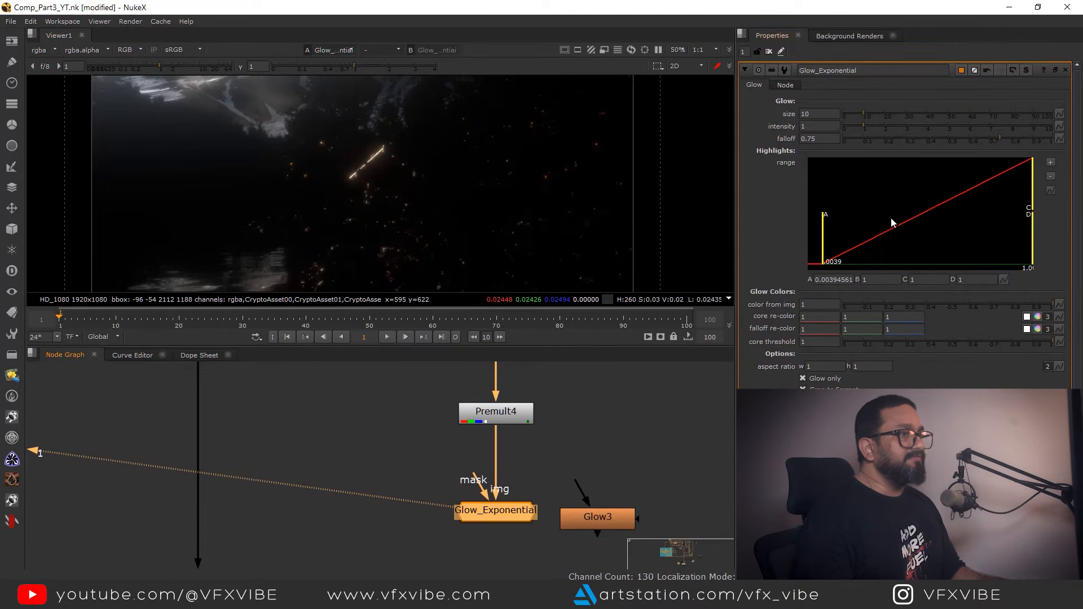
Move the standard Glow node farther aside and set the Glow_Exponential size to 23.5.
{"action": "scroll", "coordinate": [397, 225], "scroll_direction": "down", "scroll_amount": 3}
{"action": "middle_click_drag", "start_coordinate": [601, 517], "coordinate": [554, 453]}
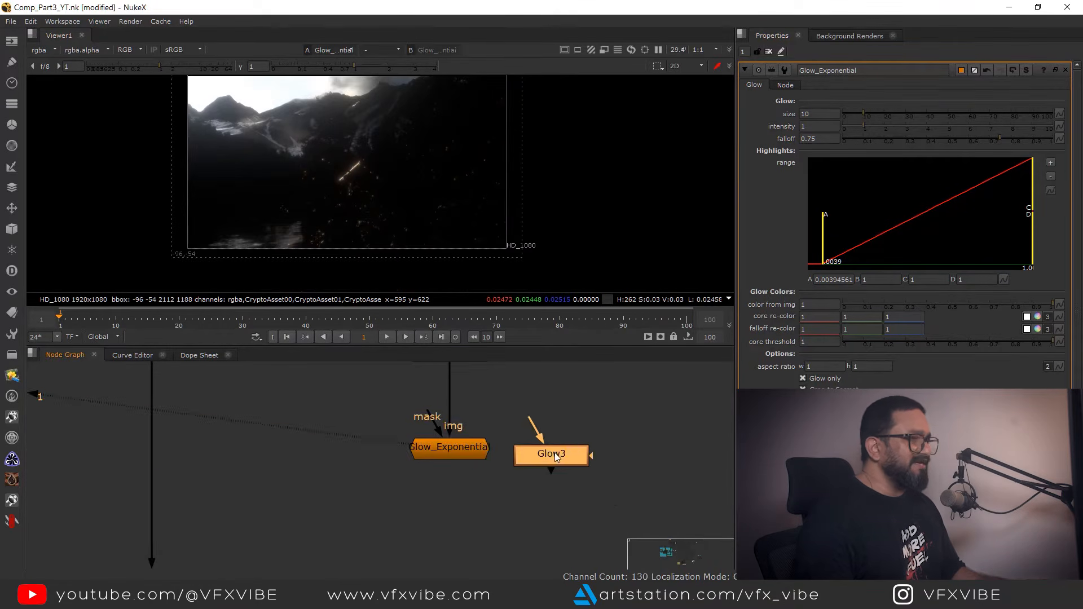
{"action": "left_click_drag", "start_coordinate": [554, 452], "coordinate": [602, 440]}
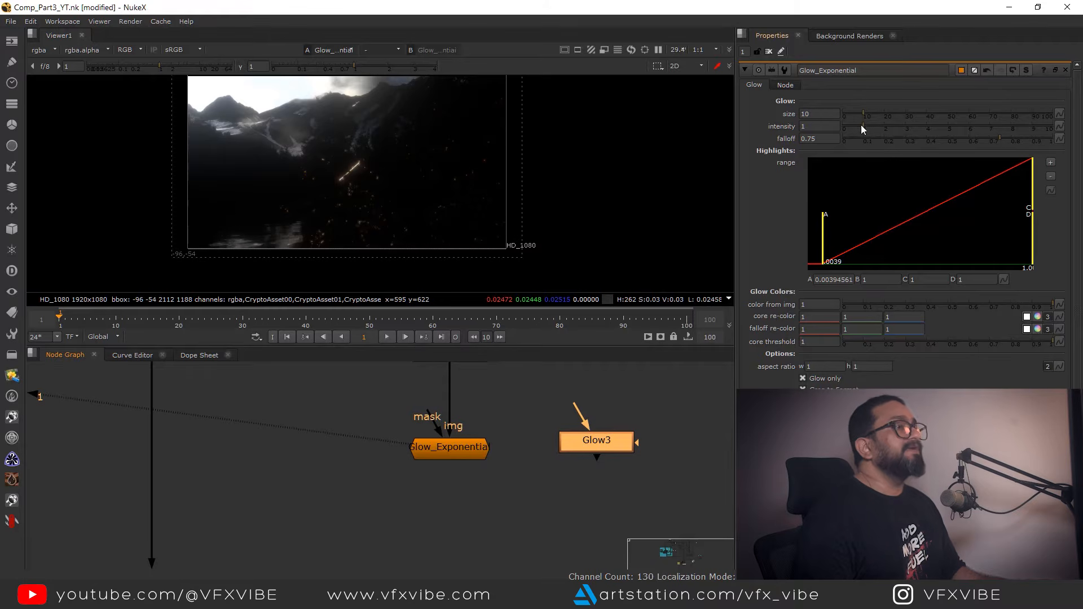
{"action": "left_click", "coordinate": [890, 114]}
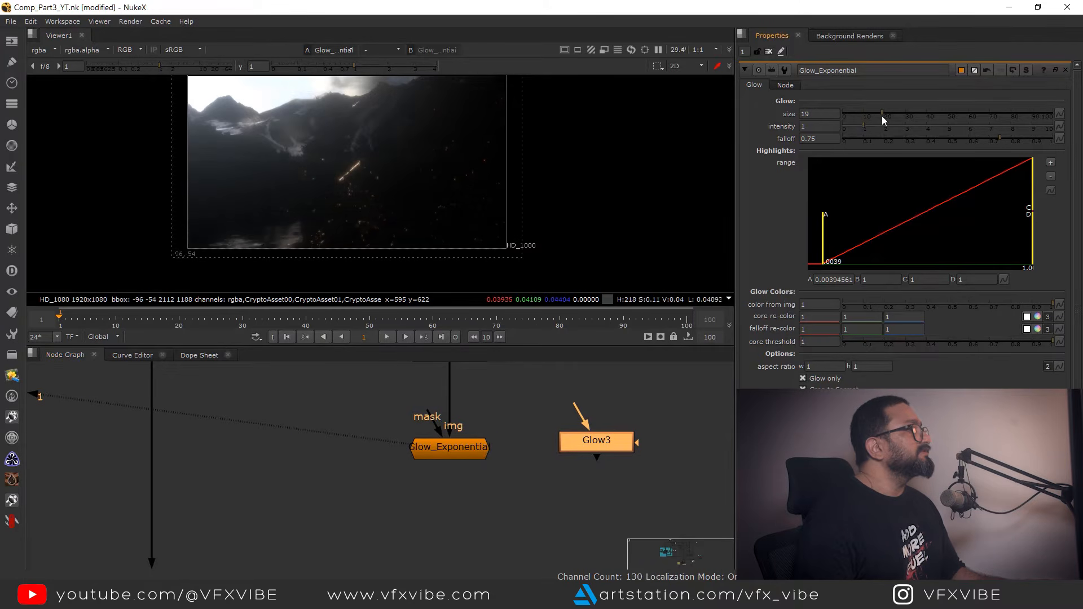
{"action": "middle_click_drag", "start_coordinate": [351, 168], "coordinate": [390, 204]}
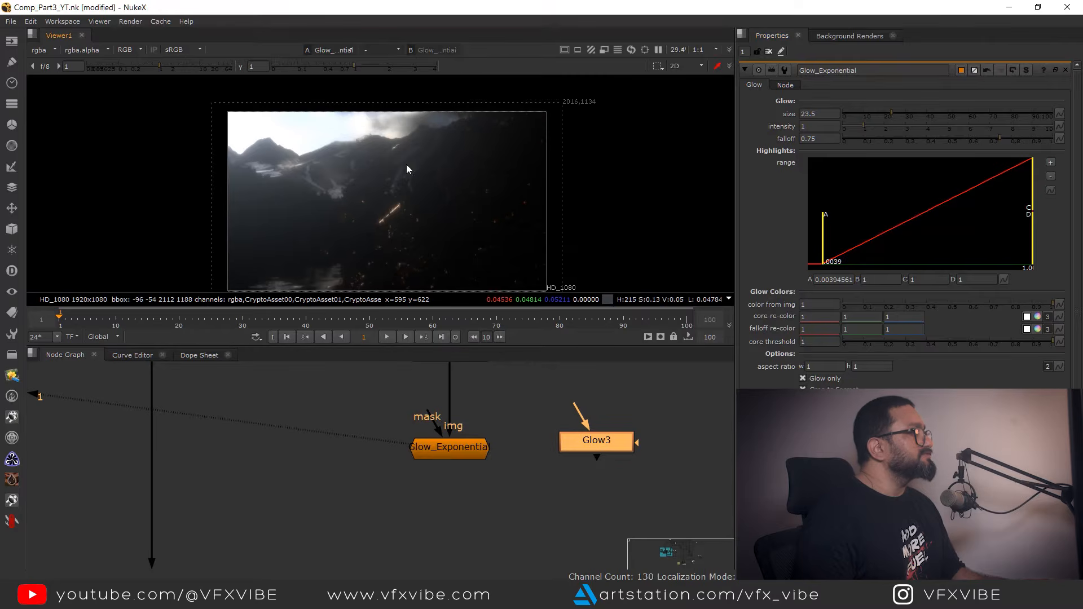
Insert a Merge node on the main pipe with Glow_Exponential as its A input, view it, and set its operation to screen.
{"action": "scroll", "coordinate": [370, 474], "scroll_direction": "down", "scroll_amount": 3}
{"action": "middle_click_drag", "start_coordinate": [382, 444], "coordinate": [398, 526]}
{"action": "left_click", "coordinate": [395, 515]}
{"action": "key", "text": "m"}
{"action": "scroll", "coordinate": [394, 516], "scroll_direction": "up", "scroll_amount": 3}
{"action": "left_click_drag", "start_coordinate": [394, 515], "coordinate": [575, 526]}
{"action": "left_click_drag", "start_coordinate": [354, 537], "coordinate": [342, 531]}
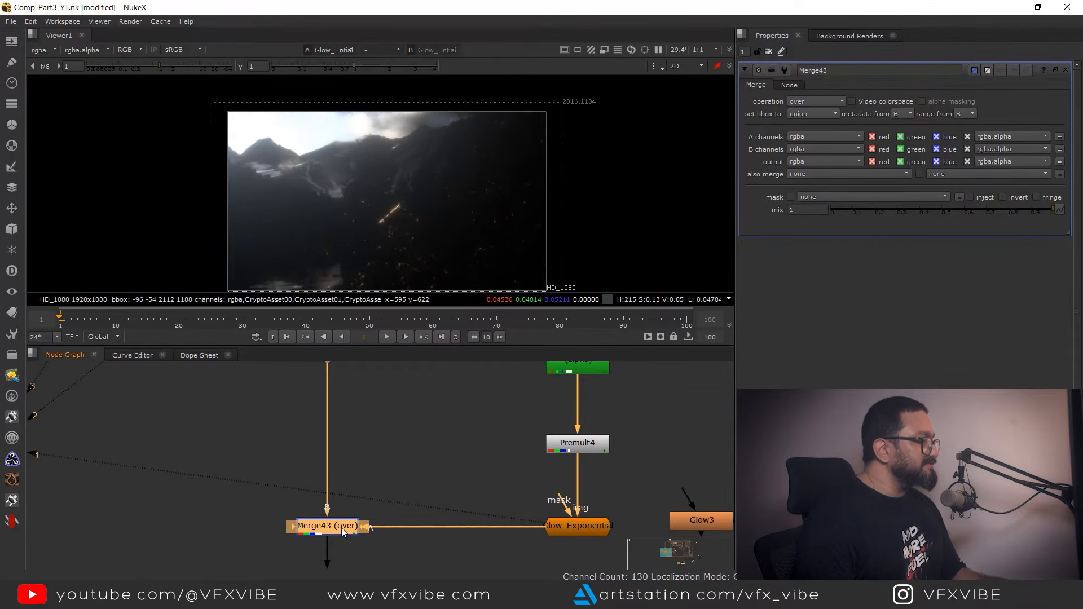
{"action": "key", "text": "1"}
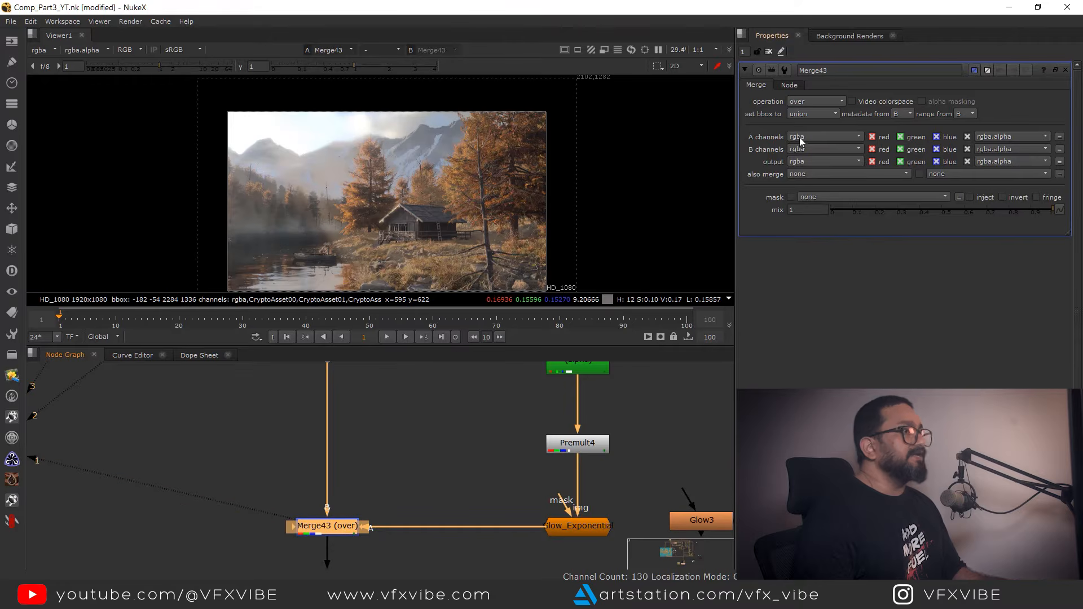
{"action": "left_click", "coordinate": [815, 102]}
{"action": "left_click", "coordinate": [813, 274]}
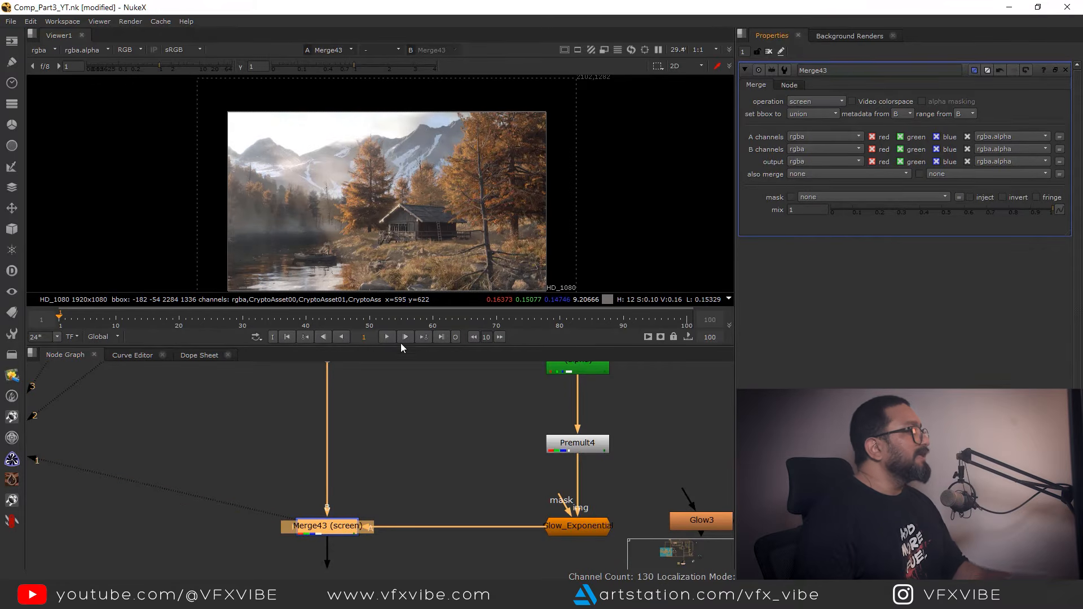
Compare the image with the screen Merge disabled and enabled, examining the glow around the mountain edges.
{"action": "scroll", "coordinate": [316, 147], "scroll_direction": "up", "scroll_amount": 4}
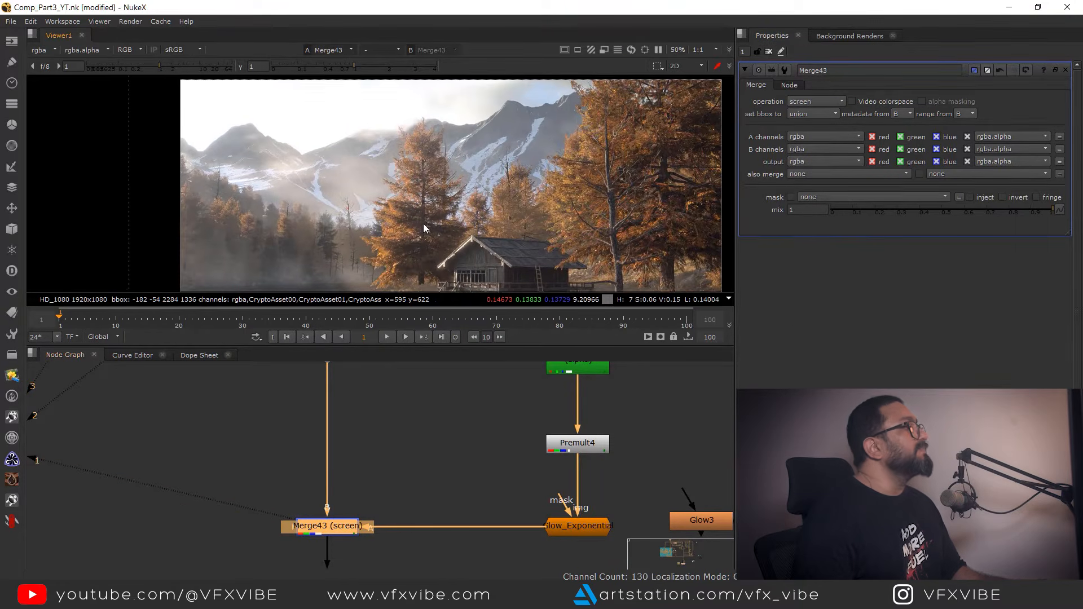
{"action": "key", "text": "d"}
{"action": "key", "text": "d"}
{"action": "key", "text": "d"}
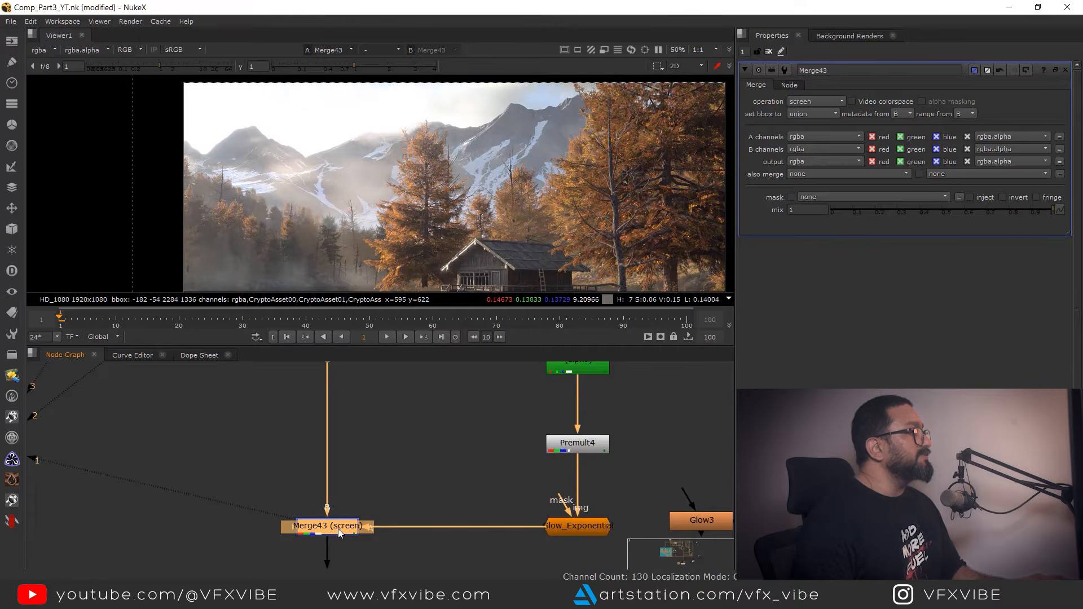
{"action": "key", "text": "d"}
{"action": "scroll", "coordinate": [258, 182], "scroll_direction": "up", "scroll_amount": 5}
{"action": "key", "text": "d"}
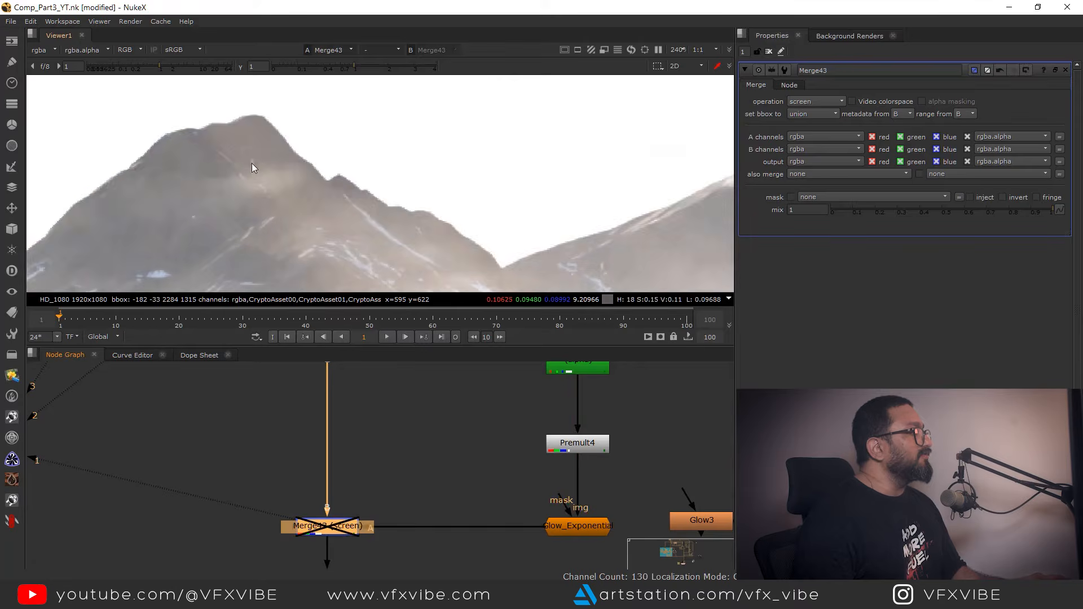
{"action": "key", "text": "d"}
{"action": "scroll", "coordinate": [226, 143], "scroll_direction": "down", "scroll_amount": 4}
{"action": "scroll", "coordinate": [169, 192], "scroll_direction": "up", "scroll_amount": 3}
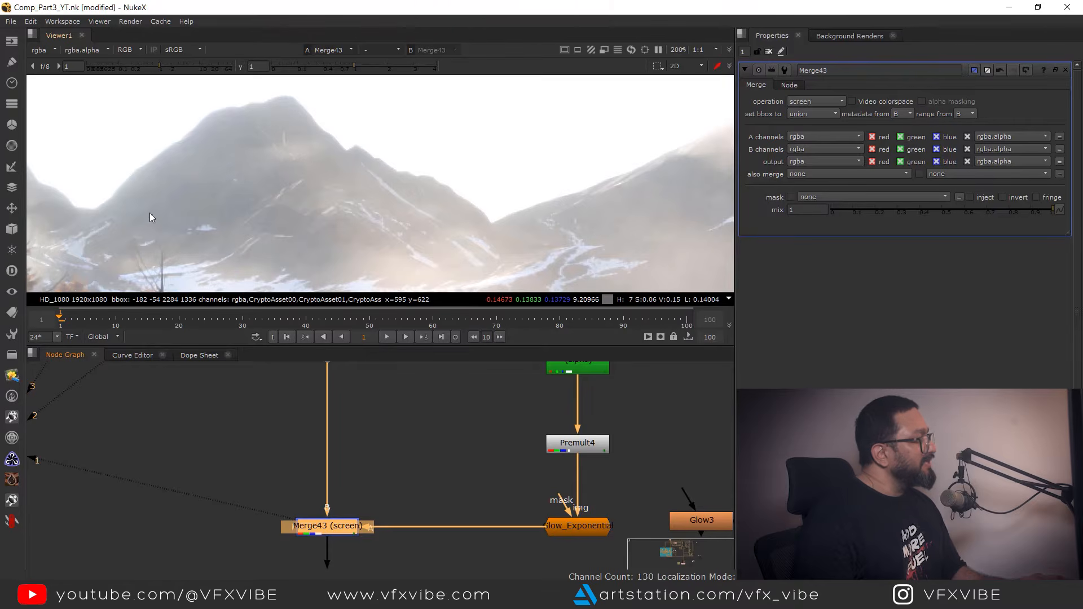
{"action": "key", "text": "d"}
{"action": "key", "text": "d"}
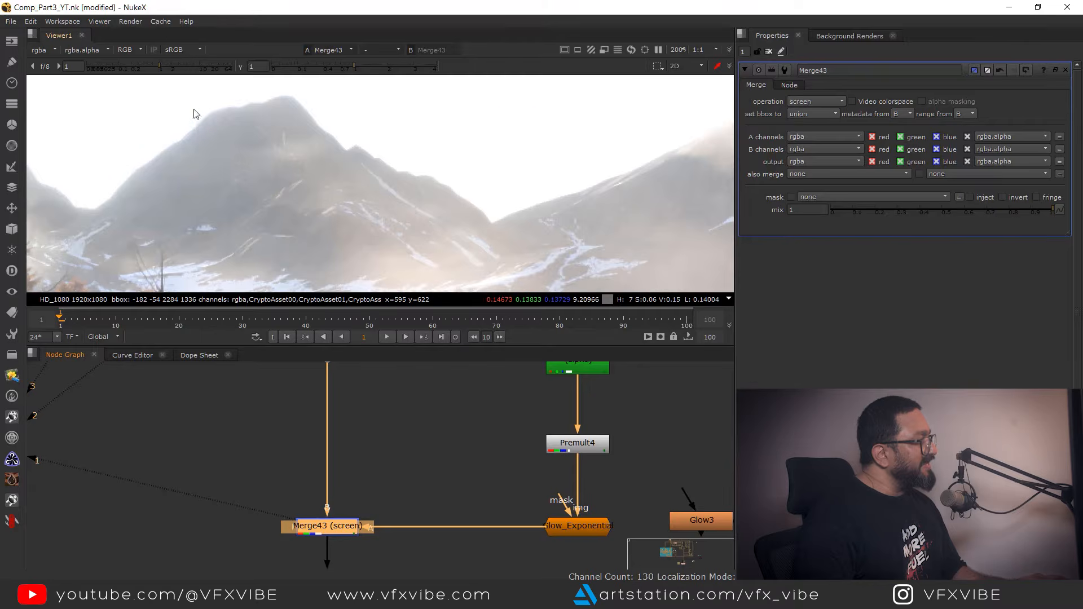
Compare the image with the screen Merge disabled and enabled across the snowy mountains and autumn trees.
{"action": "scroll", "coordinate": [200, 120], "scroll_direction": "down", "scroll_amount": 3}
{"action": "key", "text": "d"}
{"action": "key", "text": "d"}
{"action": "key", "text": "d"}
{"action": "key", "text": "d"}
{"action": "middle_click_drag", "start_coordinate": [518, 128], "coordinate": [391, 151]}
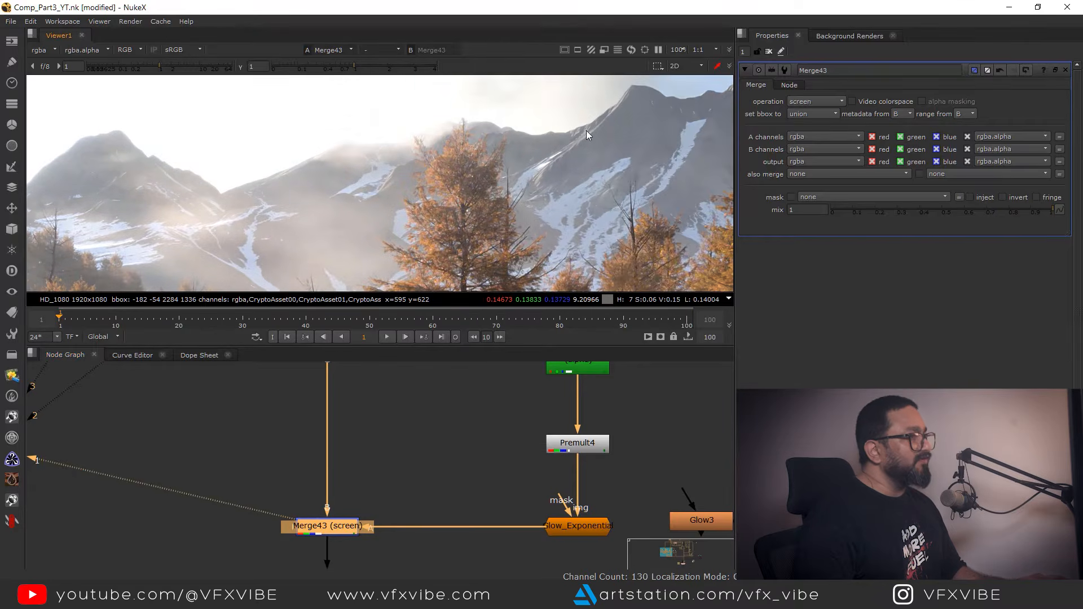
{"action": "middle_click_drag", "start_coordinate": [633, 96], "coordinate": [543, 134]}
{"action": "key", "text": "d"}
{"action": "scroll", "coordinate": [299, 157], "scroll_direction": "up", "scroll_amount": 3}
{"action": "key", "text": "d"}
{"action": "key", "text": "d"}
{"action": "key", "text": "d"}
{"action": "scroll", "coordinate": [355, 428], "scroll_direction": "down", "scroll_amount": 3}
{"action": "scroll", "coordinate": [349, 472], "scroll_direction": "up", "scroll_amount": 3}
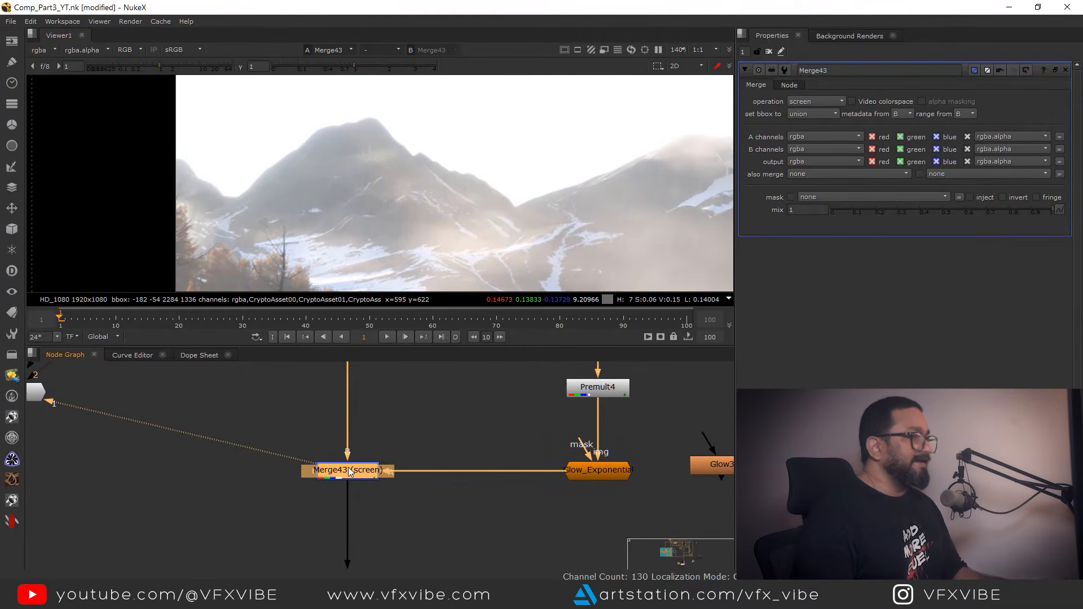
Set the mix of the glow's screen Merge to 0.435.
{"action": "left_click_drag", "start_coordinate": [1034, 210], "coordinate": [928, 228]}
{"action": "scroll", "coordinate": [508, 186], "scroll_direction": "down", "scroll_amount": 5}
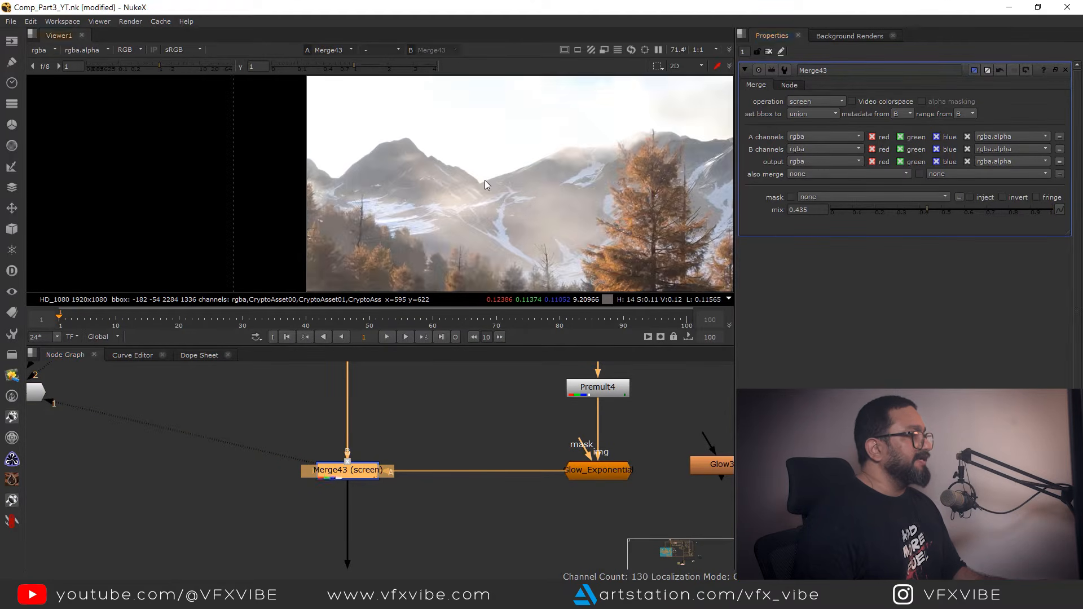
Assign the main-pipe dot before the glow and the screen Merge to separate viewer inputs for comparison.
{"action": "middle_click_drag", "start_coordinate": [389, 407], "coordinate": [397, 496]}
{"action": "left_click_drag", "start_coordinate": [293, 447], "coordinate": [388, 388]}
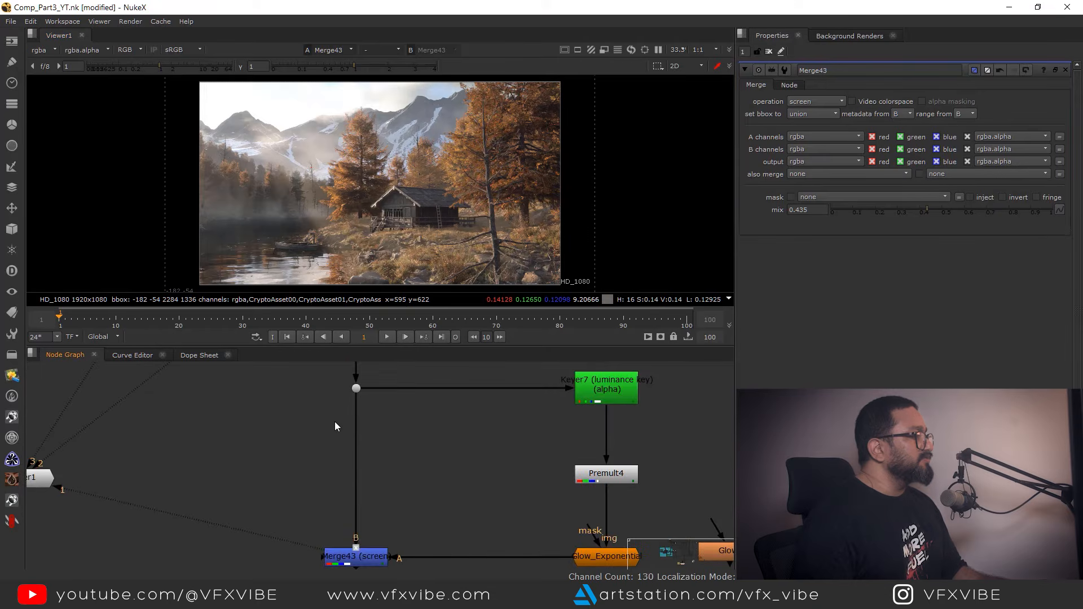
{"action": "left_click", "coordinate": [356, 391]}
{"action": "key", "text": "1"}
{"action": "middle_click_drag", "start_coordinate": [421, 469], "coordinate": [402, 353]}
{"action": "left_click", "coordinate": [336, 443]}
{"action": "key", "text": "1"}
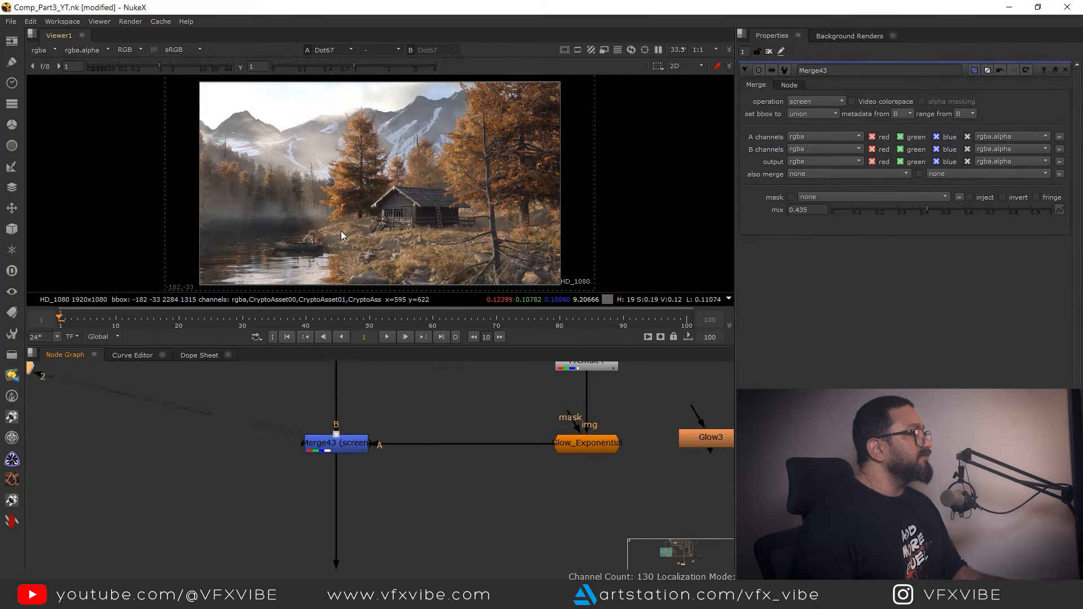
{"action": "key", "text": "1"}
{"action": "middle_click_drag", "start_coordinate": [358, 171], "coordinate": [371, 231]}
{"action": "key", "text": "2"}
Compare the image before and after the glow, examining the mountains, lake mist, and cabin up close.
{"action": "scroll", "coordinate": [388, 224], "scroll_direction": "up", "scroll_amount": 3}
{"action": "key", "text": "1"}
{"action": "key", "text": "2"}
{"action": "key", "text": "1"}
{"action": "scroll", "coordinate": [394, 219], "scroll_direction": "down", "scroll_amount": 3}
{"action": "scroll", "coordinate": [485, 212], "scroll_direction": "up", "scroll_amount": 3}
{"action": "scroll", "coordinate": [493, 211], "scroll_direction": "down", "scroll_amount": 1}
{"action": "key", "text": "2"}
{"action": "key", "text": "1"}
{"action": "scroll", "coordinate": [488, 213], "scroll_direction": "down", "scroll_amount": 2}
{"action": "key", "text": "2"}
{"action": "middle_click_drag", "start_coordinate": [434, 250], "coordinate": [462, 217]}
{"action": "key", "text": "1"}
{"action": "key", "text": "2"}
{"action": "key", "text": "1"}
{"action": "scroll", "coordinate": [378, 208], "scroll_direction": "up", "scroll_amount": 3}
{"action": "key", "text": "2"}
{"action": "key", "text": "1"}
{"action": "key", "text": "2"}
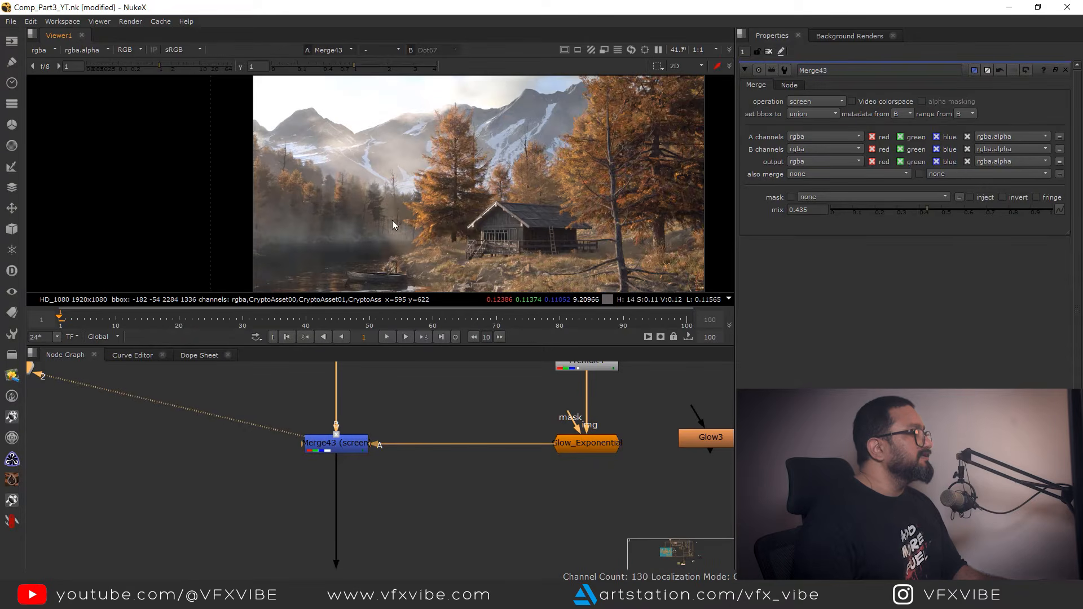
{"action": "scroll", "coordinate": [387, 248], "scroll_direction": "up", "scroll_amount": 1}
{"action": "middle_click_drag", "start_coordinate": [387, 248], "coordinate": [422, 184]}
{"action": "key", "text": "1"}
{"action": "key", "text": "2"}
{"action": "middle_click_drag", "start_coordinate": [535, 188], "coordinate": [428, 242]}
{"action": "key", "text": "1"}
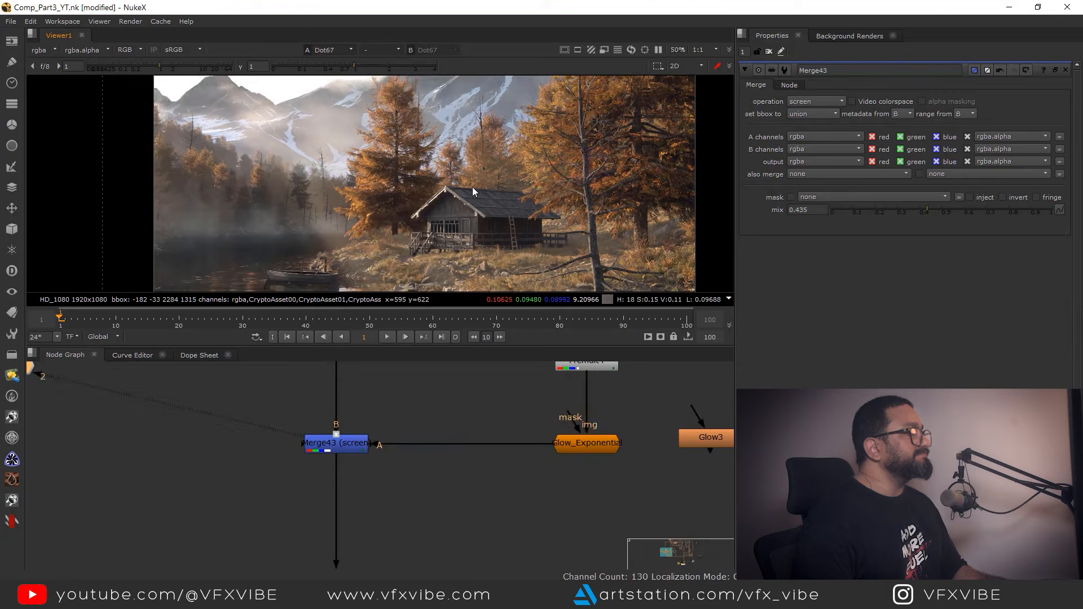
{"action": "key", "text": "2"}
{"action": "middle_click_drag", "start_coordinate": [472, 187], "coordinate": [405, 194]}
Find the original cabin render at the start of the script and load it in the viewer against the screen Merge.
{"action": "scroll", "coordinate": [430, 452], "scroll_direction": "down", "scroll_amount": 3}
{"action": "scroll", "coordinate": [431, 453], "scroll_direction": "down", "scroll_amount": 5}
{"action": "middle_click_drag", "start_coordinate": [430, 452], "coordinate": [490, 560]}
{"action": "scroll", "coordinate": [489, 559], "scroll_direction": "down", "scroll_amount": 4}
{"action": "middle_click_drag", "start_coordinate": [446, 434], "coordinate": [418, 474]}
{"action": "scroll", "coordinate": [418, 474], "scroll_direction": "down", "scroll_amount": 3}
{"action": "middle_click_drag", "start_coordinate": [383, 431], "coordinate": [394, 478]}
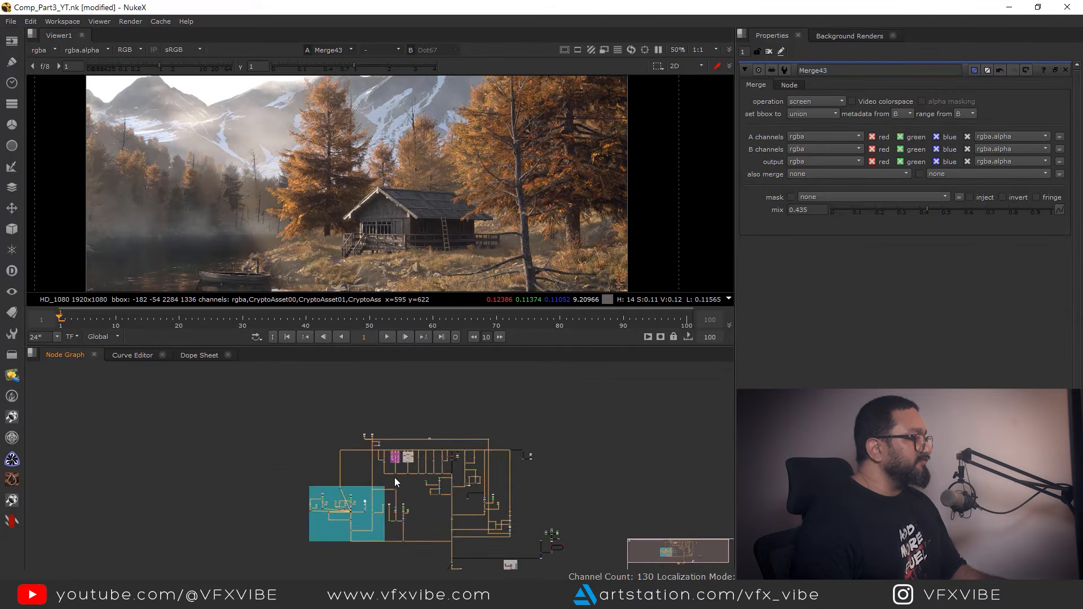
{"action": "scroll", "coordinate": [375, 444], "scroll_direction": "up", "scroll_amount": 7}
{"action": "scroll", "coordinate": [355, 394], "scroll_direction": "up", "scroll_amount": 6}
{"action": "left_click", "coordinate": [428, 419]}
{"action": "key", "text": "1"}
{"action": "key", "text": "f"}
{"action": "middle_click_drag", "start_coordinate": [540, 558], "coordinate": [392, 373]}
{"action": "scroll", "coordinate": [392, 373], "scroll_direction": "down", "scroll_amount": 5}
{"action": "mouse_move", "coordinate": [359, 420]}
{"action": "middle_mouse_down"}
{"action": "mouse_move", "coordinate": [400, 405]}
{"action": "mouse_move", "coordinate": [373, 407]}
{"action": "middle_mouse_up"}
{"action": "scroll", "coordinate": [400, 405], "scroll_direction": "down", "scroll_amount": 4}
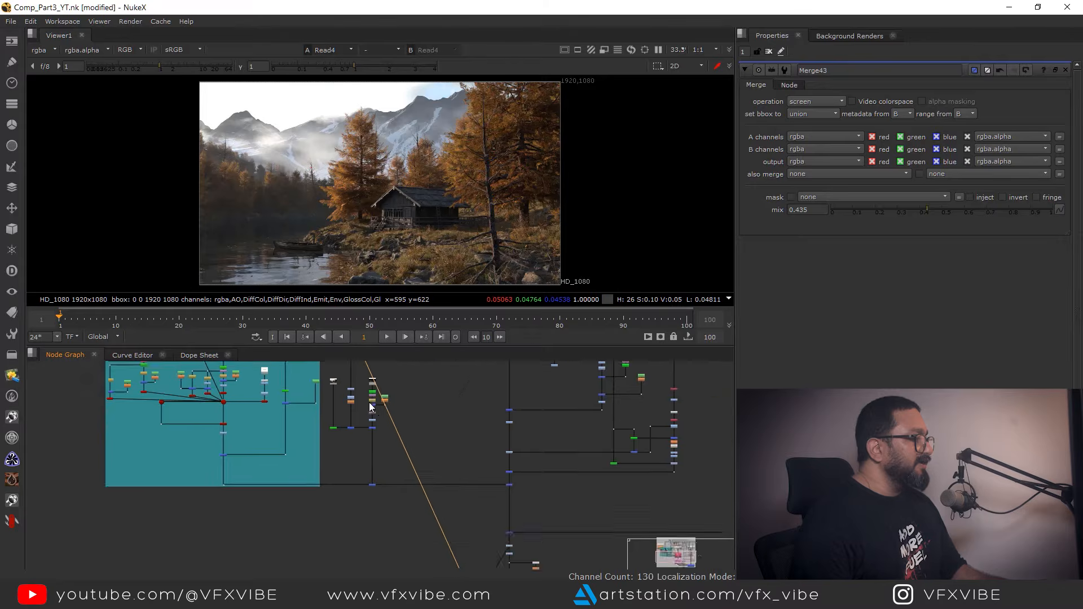
{"action": "middle_click_drag", "start_coordinate": [473, 542], "coordinate": [414, 448]}
{"action": "scroll", "coordinate": [414, 448], "scroll_direction": "up", "scroll_amount": 3}
{"action": "key", "text": "1"}
Compare the original cabin render with the current composite, examining the overall frame.
{"action": "key", "text": "2"}
{"action": "key", "text": "1"}
{"action": "key", "text": "2"}
{"action": "key", "text": "1"}
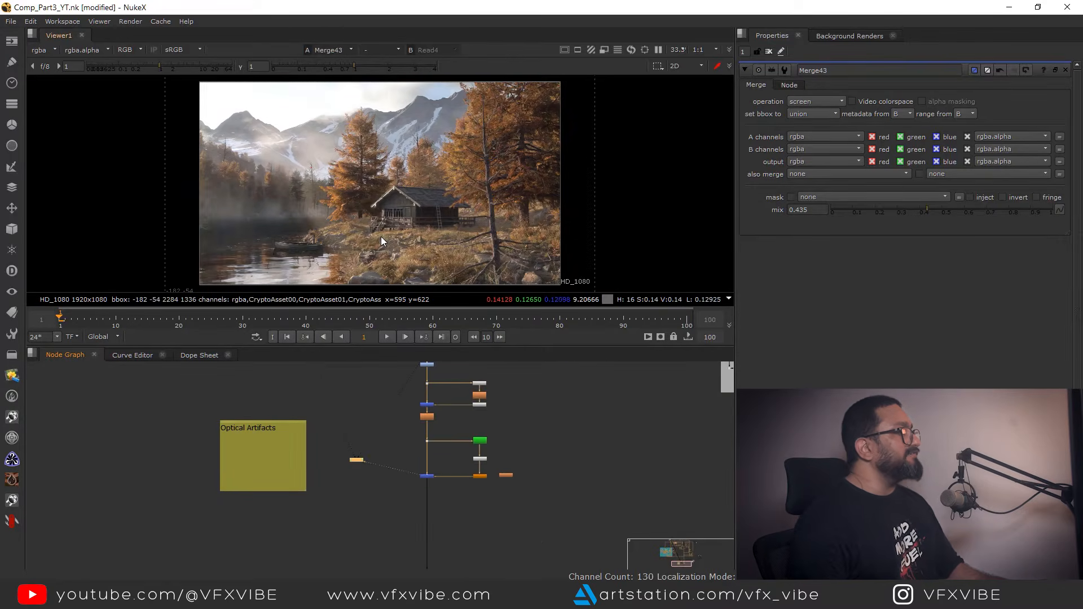
{"action": "key", "text": "2"}
{"action": "key", "text": "1"}
{"action": "key", "text": "2"}
{"action": "key", "text": "1"}
{"action": "key", "text": "2"}
{"action": "key", "text": "1"}
{"action": "key", "text": "2"}
{"action": "middle_click_drag", "start_coordinate": [347, 197], "coordinate": [397, 233]}
{"action": "key", "text": "1"}
{"action": "key", "text": "2"}
{"action": "key", "text": "1"}
{"action": "key", "text": "2"}
{"action": "key", "text": "1"}
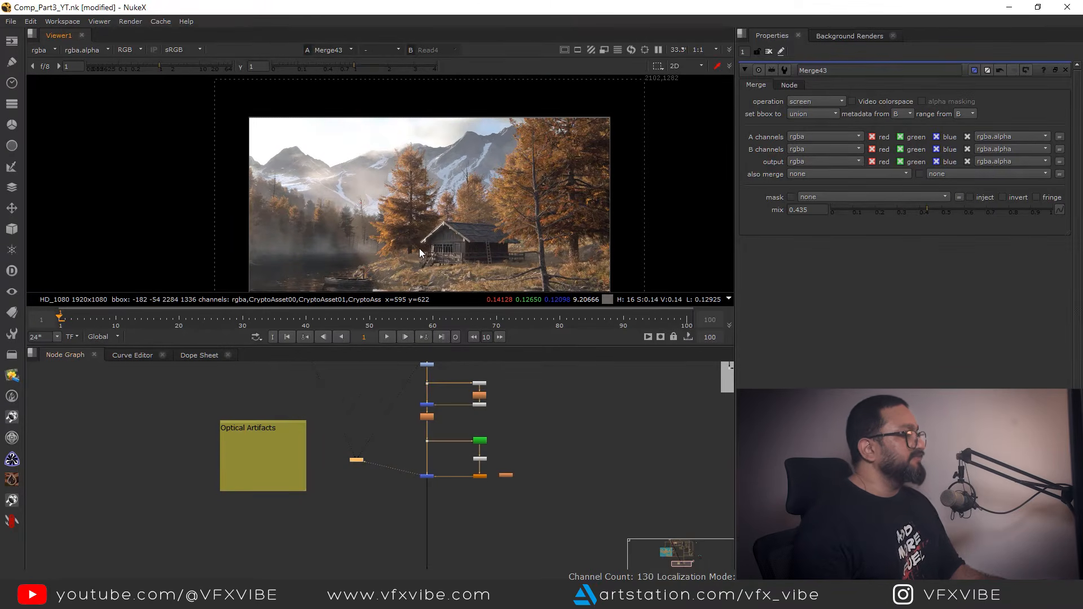
Move the LensDirt_V001 and LensDirt_V02 Read nodes over beside the glow branch.
{"action": "scroll", "coordinate": [451, 477], "scroll_direction": "up", "scroll_amount": 4}
{"action": "scroll", "coordinate": [454, 468], "scroll_direction": "down", "scroll_amount": 3}
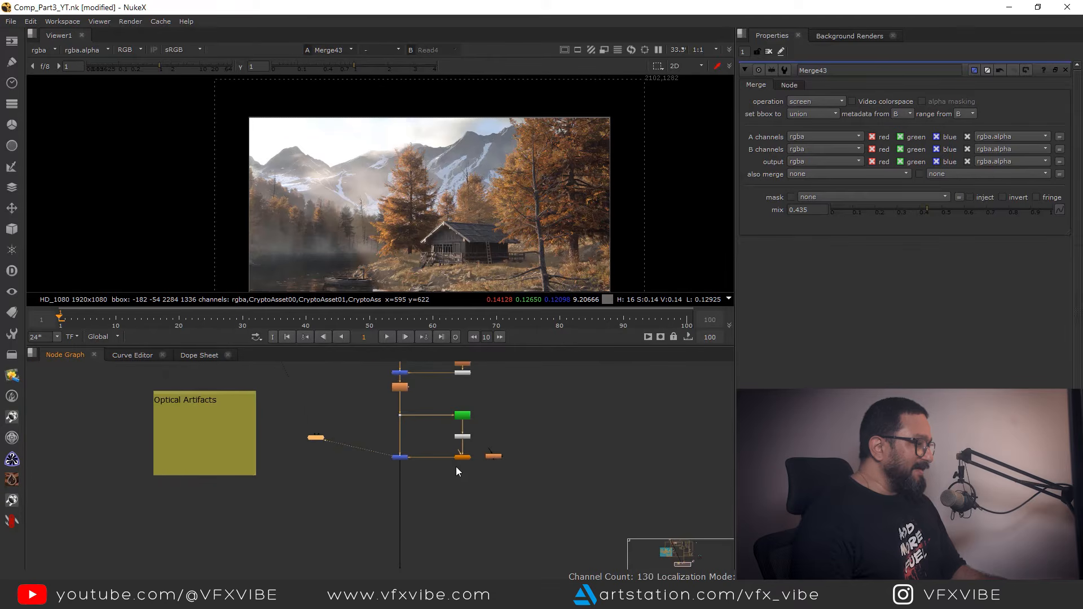
{"action": "middle_click_drag", "start_coordinate": [457, 468], "coordinate": [433, 505]}
{"action": "middle_click_drag", "start_coordinate": [403, 210], "coordinate": [378, 149]}
{"action": "middle_click_drag", "start_coordinate": [614, 438], "coordinate": [500, 444]}
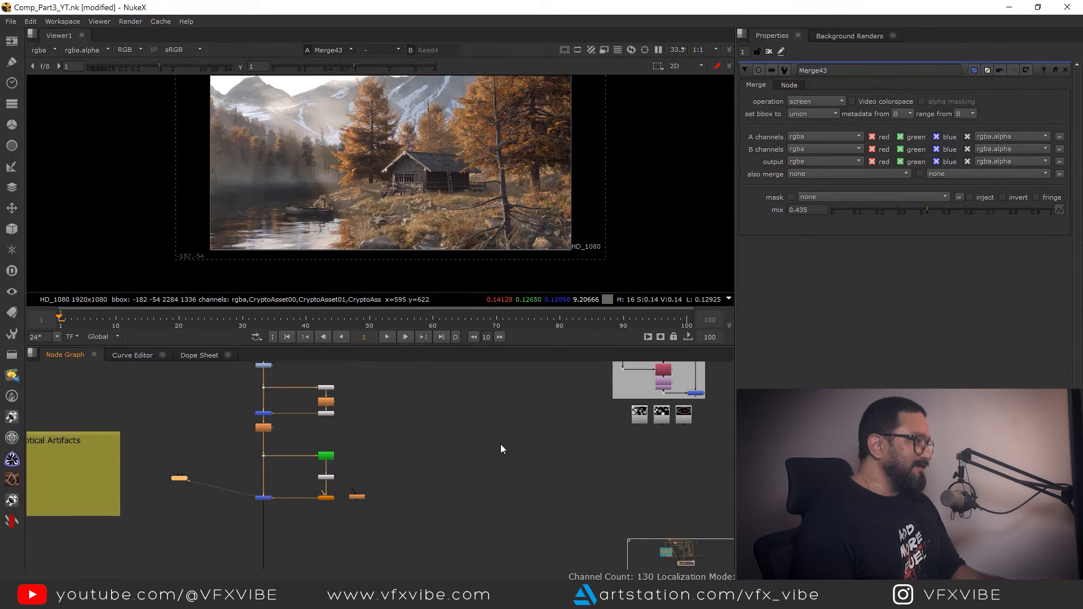
{"action": "scroll", "coordinate": [647, 441], "scroll_direction": "up", "scroll_amount": 4}
{"action": "left_click_drag", "start_coordinate": [540, 438], "coordinate": [652, 374]}
{"action": "left_click_drag", "start_coordinate": [592, 405], "coordinate": [293, 512]}
{"action": "middle_click_drag", "start_coordinate": [360, 500], "coordinate": [527, 375]}
{"action": "left_click", "coordinate": [444, 416]}
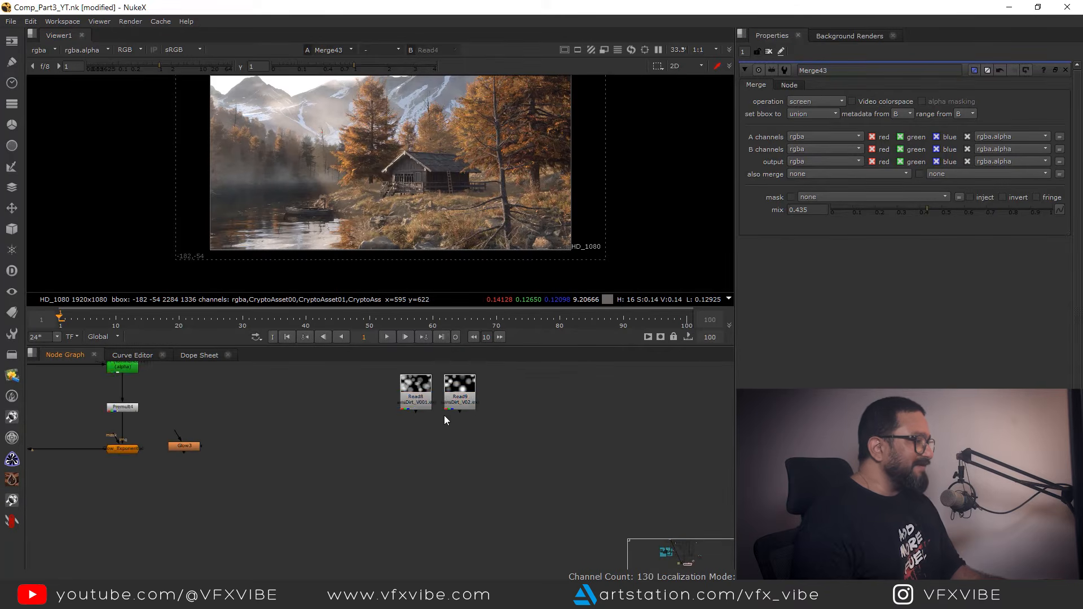
{"action": "scroll", "coordinate": [437, 420], "scroll_direction": "up", "scroll_amount": 4}
View both lens dirt images, spacing their Read nodes apart and placing LensDirt_V001 lower beside the glow branch.
{"action": "left_click", "coordinate": [394, 384]}
{"action": "key", "text": "1"}
{"action": "left_click_drag", "start_coordinate": [493, 401], "coordinate": [558, 432]}
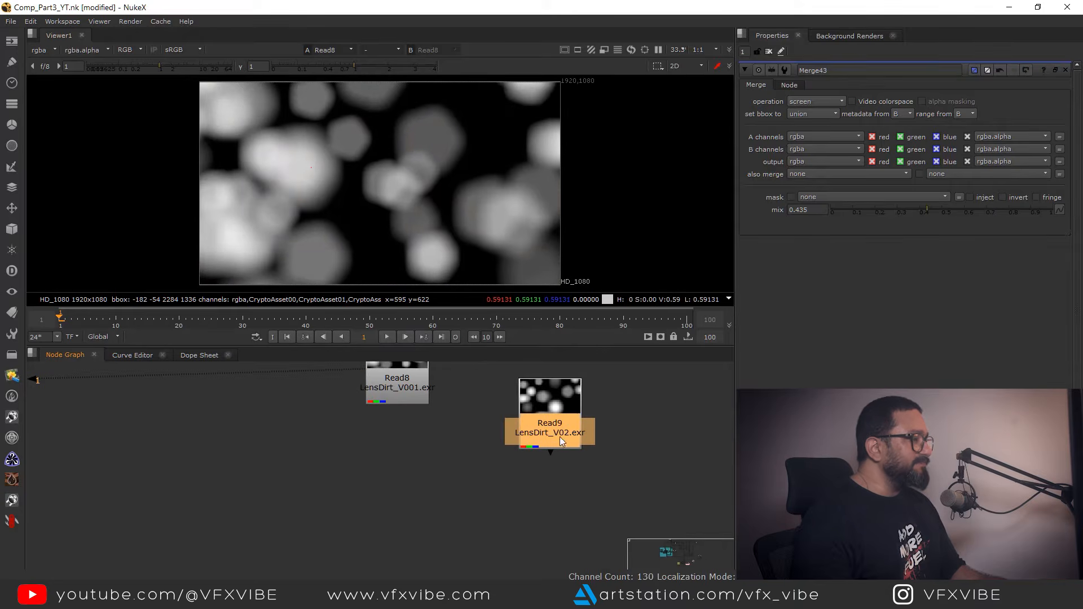
{"action": "key", "text": "1"}
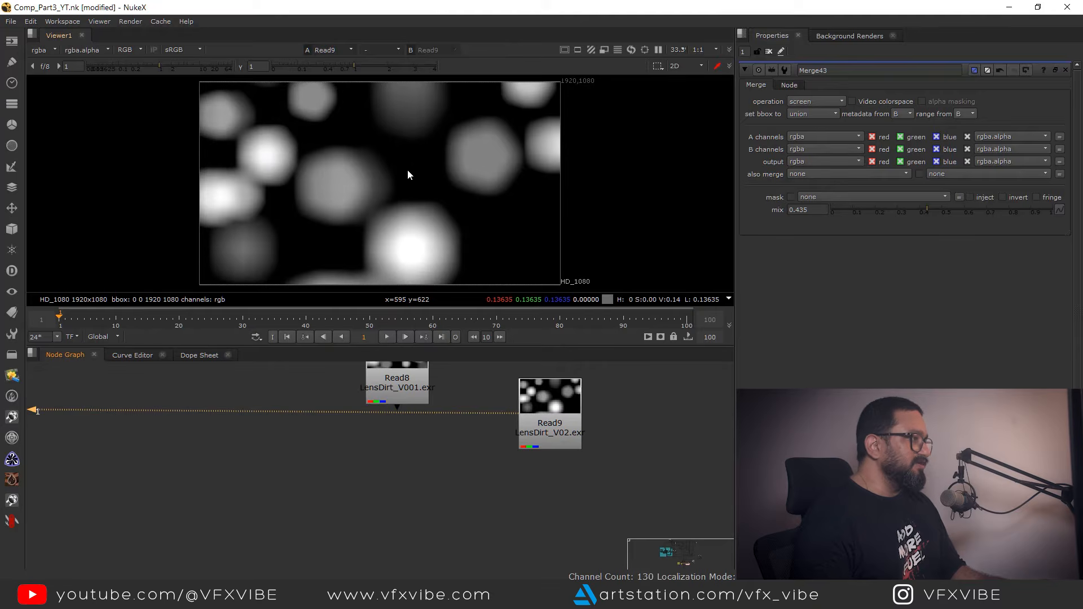
{"action": "middle_click_drag", "start_coordinate": [395, 442], "coordinate": [530, 407]}
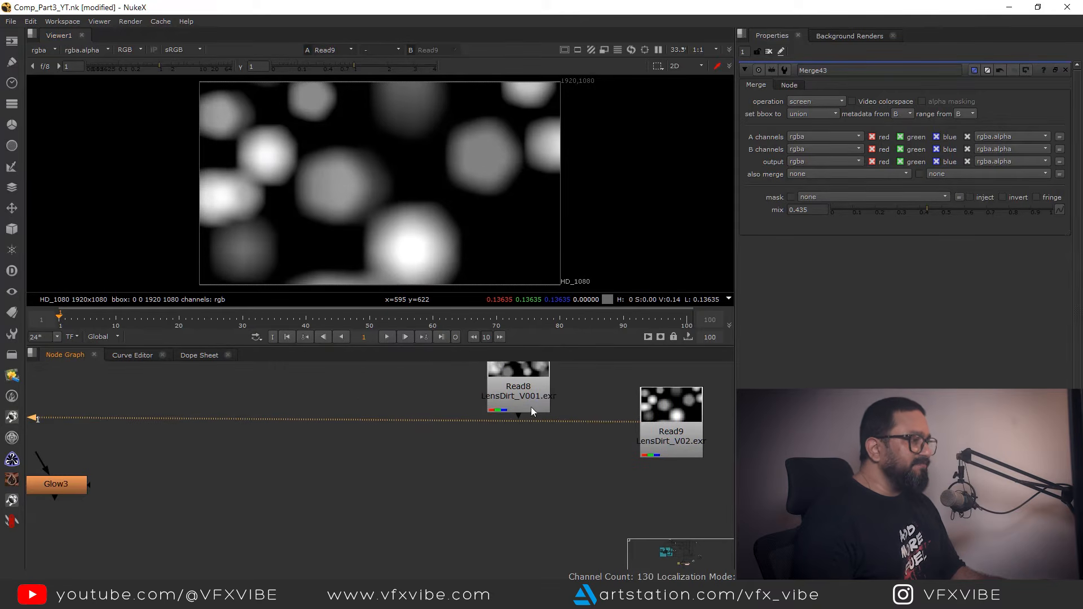
{"action": "left_click_drag", "start_coordinate": [530, 407], "coordinate": [500, 496]}
{"action": "key", "text": "1"}
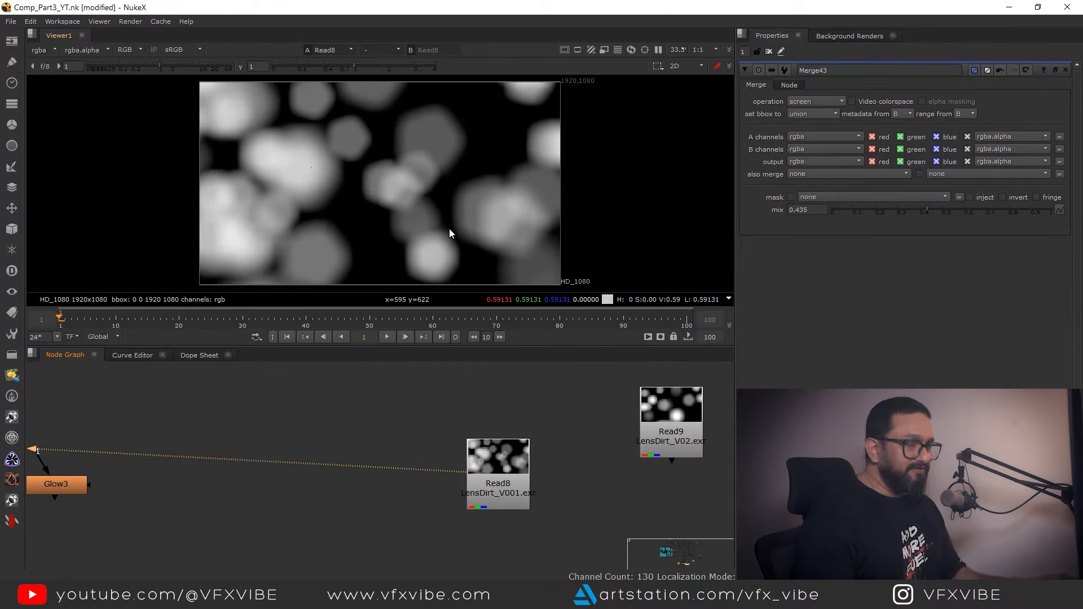
Move the LensDirt_V02 Read node farther aside and delete the unused Glow3 node.
{"action": "scroll", "coordinate": [544, 476], "scroll_direction": "down", "scroll_amount": 5}
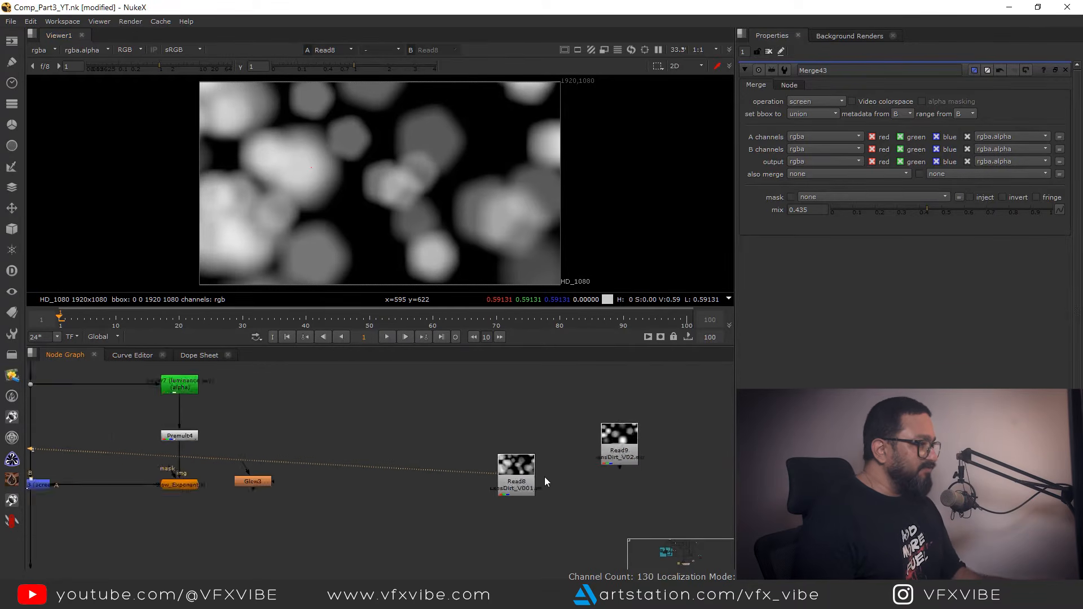
{"action": "middle_click_drag", "start_coordinate": [514, 487], "coordinate": [504, 450]}
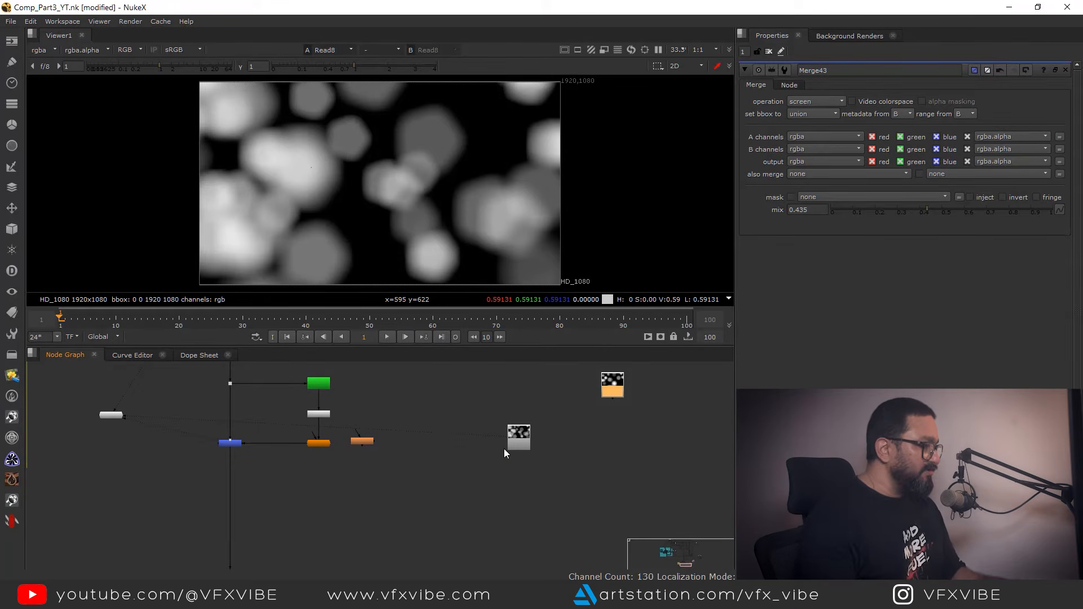
{"action": "scroll", "coordinate": [372, 458], "scroll_direction": "up", "scroll_amount": 4}
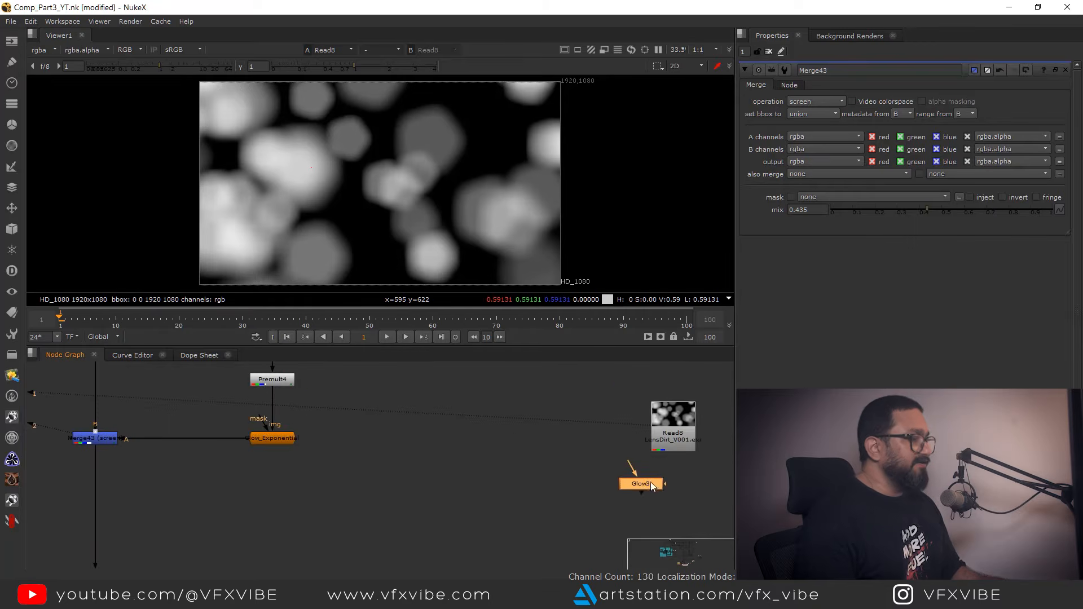
{"action": "key", "text": "Delete"}
{"action": "scroll", "coordinate": [635, 460], "scroll_direction": "down", "scroll_amount": 5}
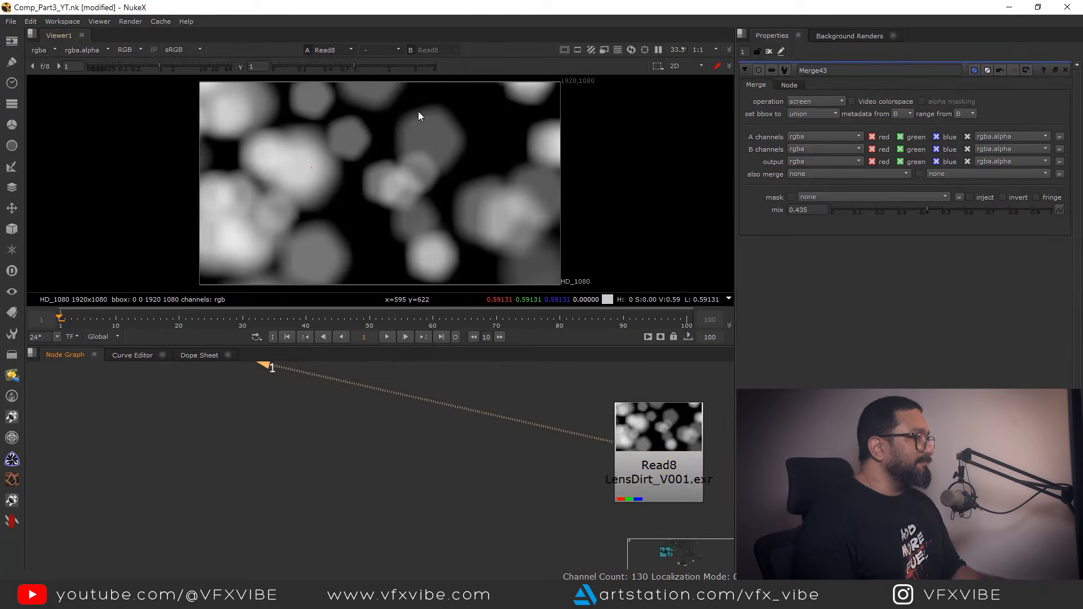
Insert a dot on the main pipe below the glow's screen Merge.
{"action": "scroll", "coordinate": [526, 414], "scroll_direction": "down", "scroll_amount": 6}
{"action": "scroll", "coordinate": [532, 419], "scroll_direction": "down", "scroll_amount": 4}
{"action": "scroll", "coordinate": [462, 440], "scroll_direction": "up", "scroll_amount": 4}
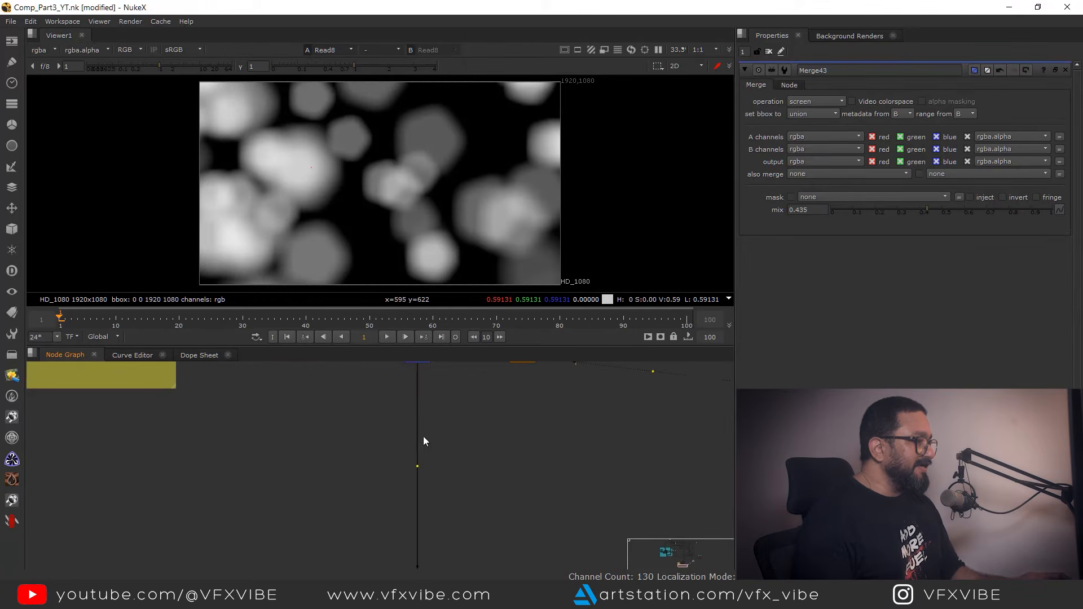
{"action": "left_click", "coordinate": [417, 467], "text": "ctrl"}
{"action": "scroll", "coordinate": [463, 446], "scroll_direction": "down", "scroll_amount": 3}
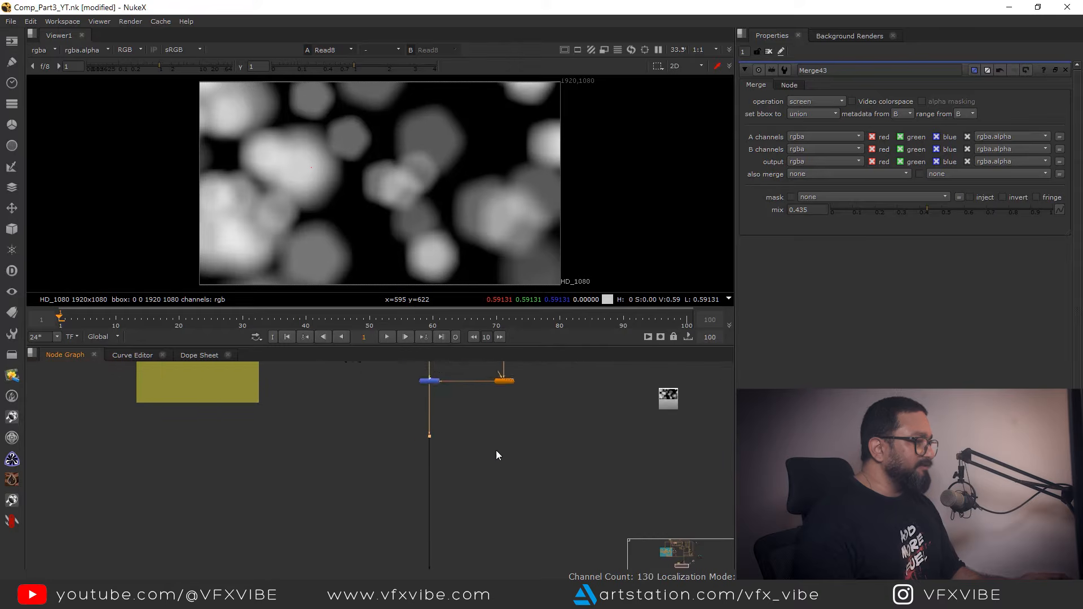
Create a Merge node below the LensDirt_V001 Read, connecting it to that Read and the new main-pipe dot.
{"action": "middle_click_drag", "start_coordinate": [559, 450], "coordinate": [516, 452]}
{"action": "left_click", "coordinate": [515, 451]}
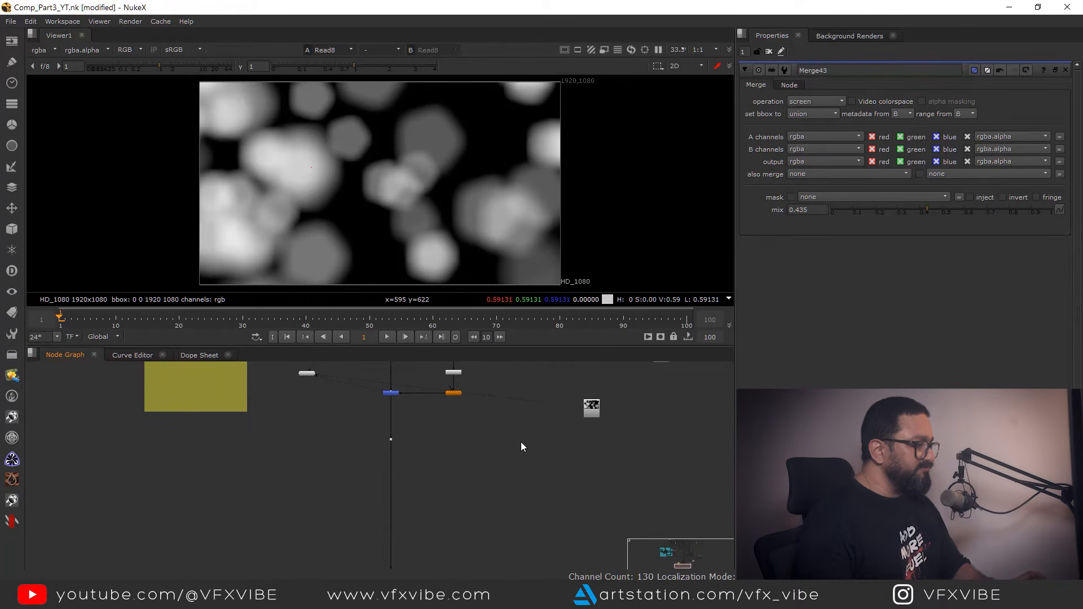
{"action": "key", "text": "m"}
{"action": "left_click_drag", "start_coordinate": [495, 452], "coordinate": [337, 437]}
{"action": "left_click_drag", "start_coordinate": [505, 455], "coordinate": [570, 451]}
{"action": "left_click_drag", "start_coordinate": [607, 393], "coordinate": [583, 385]}
{"action": "left_click_drag", "start_coordinate": [578, 449], "coordinate": [583, 438]}
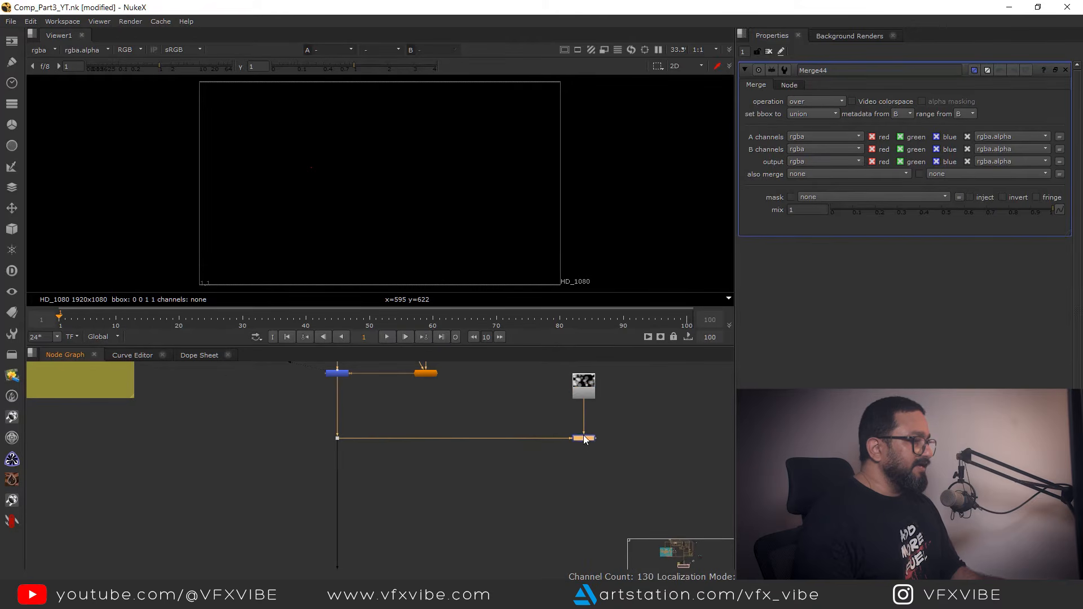
View the lens dirt Merge and set its operation to multiply.
{"action": "key", "text": "1"}
{"action": "left_click", "coordinate": [583, 440]}
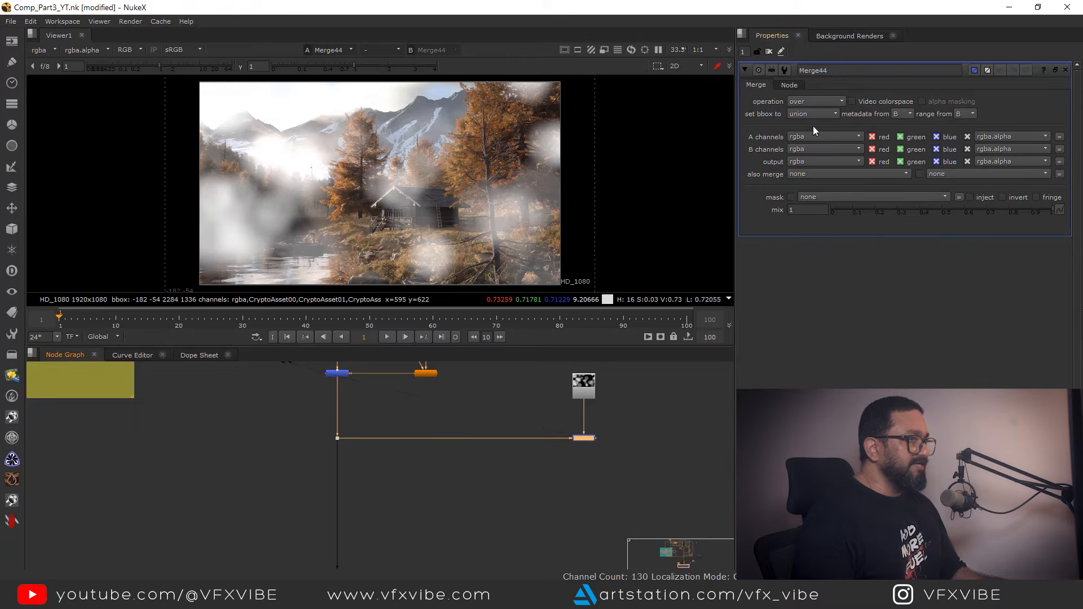
{"action": "left_click", "coordinate": [815, 101]}
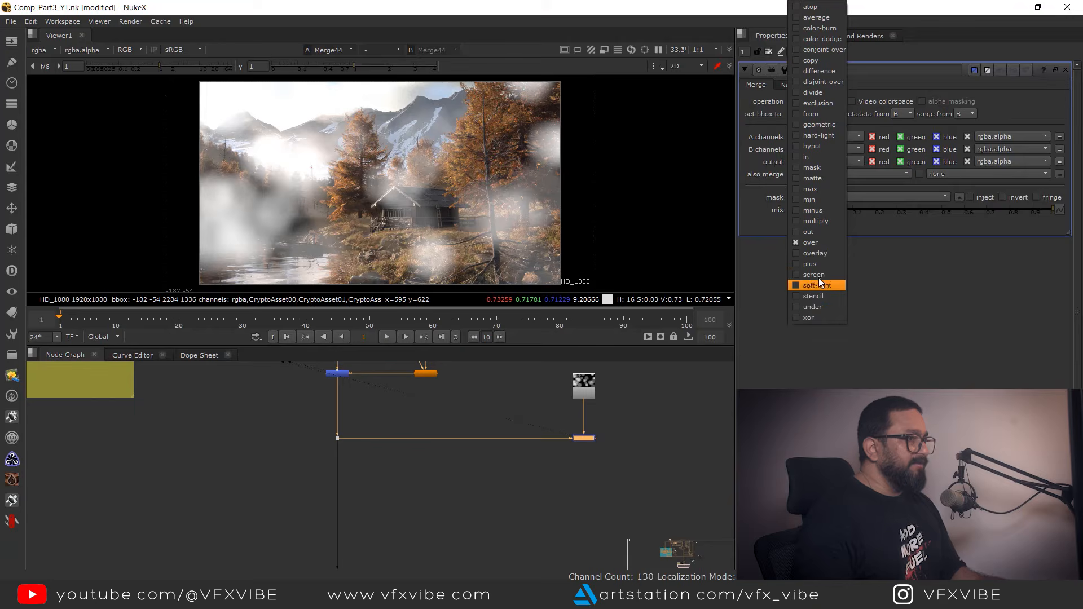
{"action": "left_click", "coordinate": [808, 221]}
{"action": "scroll", "coordinate": [367, 167], "scroll_direction": "up", "scroll_amount": 5}
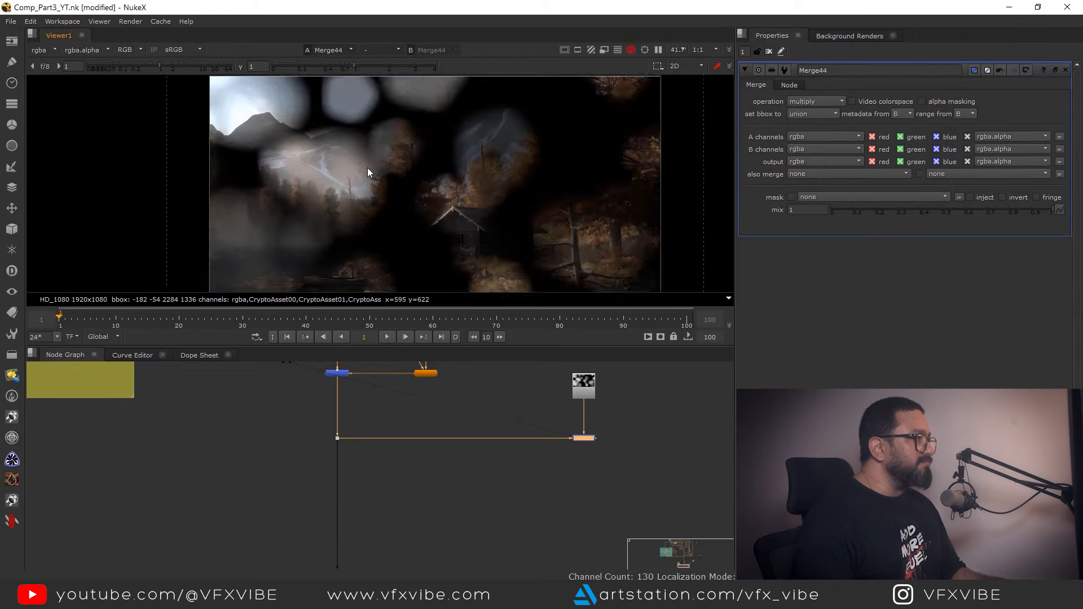
{"action": "scroll", "coordinate": [643, 192], "scroll_direction": "down", "scroll_amount": 4}
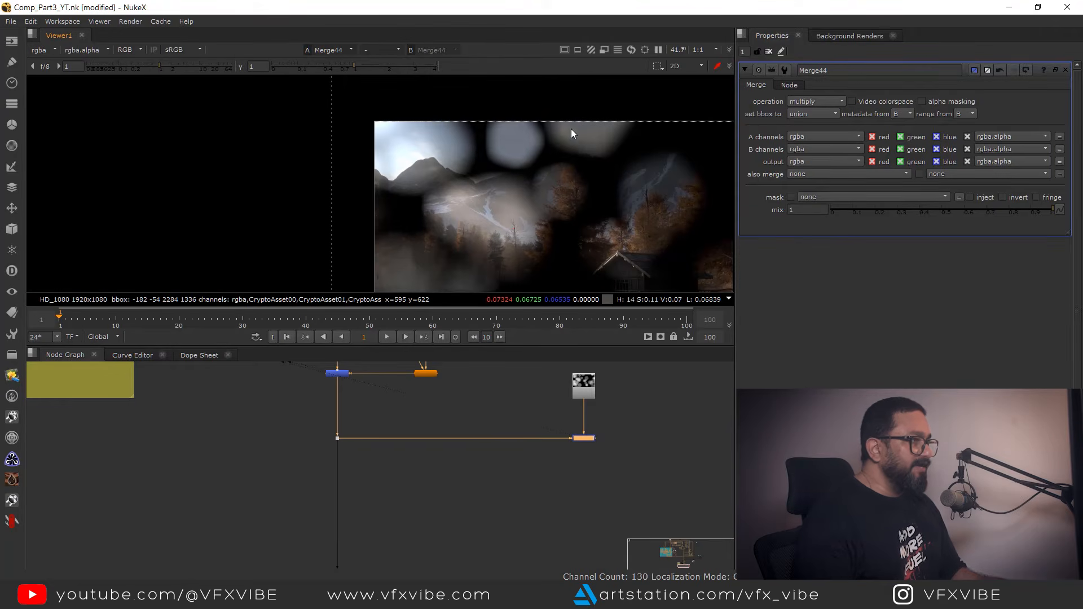
Insert another Merge on the main pipe fed by the multiplied lens dirt branch, square its connection with a dot, and view it.
{"action": "middle_click_drag", "start_coordinate": [481, 468], "coordinate": [651, 397]}
{"action": "left_click", "coordinate": [556, 420]}
{"action": "key", "text": "m"}
{"action": "scroll", "coordinate": [563, 422], "scroll_direction": "up", "scroll_amount": 3}
{"action": "left_click_drag", "start_coordinate": [564, 422], "coordinate": [476, 434]}
{"action": "scroll", "coordinate": [513, 422], "scroll_direction": "down", "scroll_amount": 5}
{"action": "left_click_drag", "start_coordinate": [355, 473], "coordinate": [565, 432]}
{"action": "left_click_drag", "start_coordinate": [455, 458], "coordinate": [570, 478], "text": "ctrl"}
{"action": "left_click_drag", "start_coordinate": [412, 458], "coordinate": [286, 511]}
{"action": "key", "text": "1"}
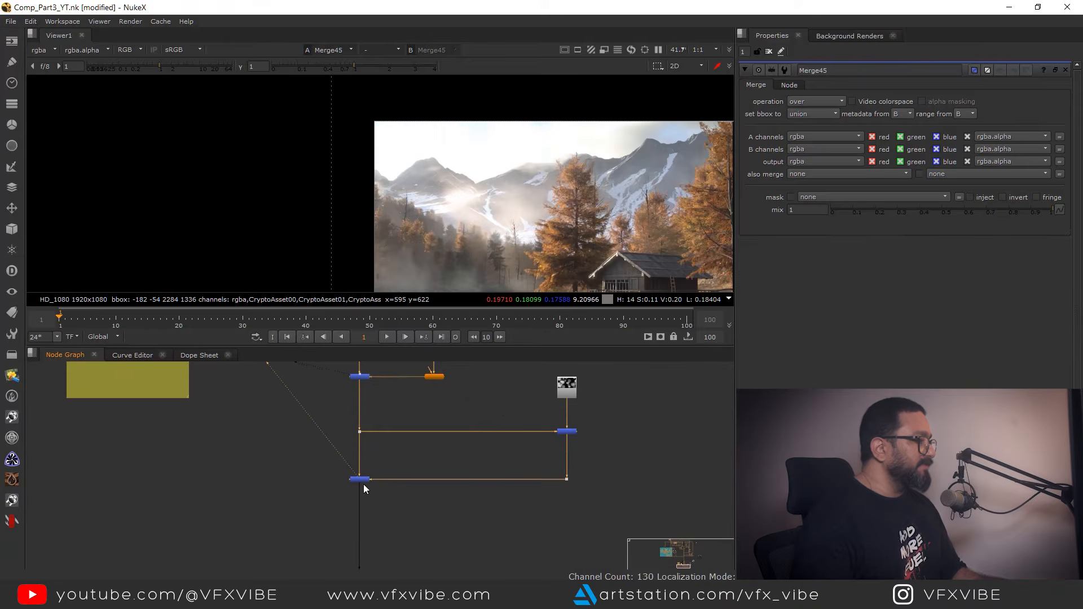
Check the new main-pipe Merge's alpha and compare the image with the node disabled and enabled.
{"action": "middle_click_drag", "start_coordinate": [574, 277], "coordinate": [369, 155]}
{"action": "scroll", "coordinate": [367, 151], "scroll_direction": "down", "scroll_amount": 3}
{"action": "key", "text": "a"}
{"action": "key", "text": "a"}
{"action": "left_click_drag", "start_coordinate": [398, 452], "coordinate": [289, 514]}
{"action": "key", "text": "d"}
{"action": "key", "text": "d"}
{"action": "middle_click_drag", "start_coordinate": [381, 186], "coordinate": [444, 222]}
{"action": "key", "text": "d"}
{"action": "scroll", "coordinate": [468, 230], "scroll_direction": "up", "scroll_amount": 5}
{"action": "key", "text": "d"}
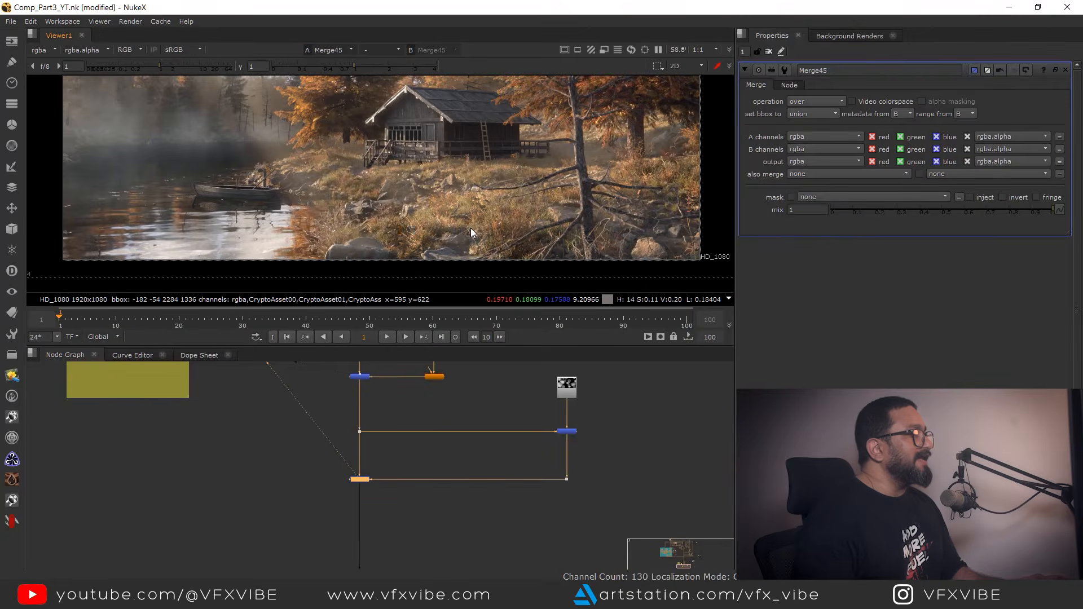
Compare the cabin image with the main-pipe lens dirt Merge disabled and enabled, and reduce that Merge's mix to 0.47.
{"action": "key", "text": "d"}
{"action": "scroll", "coordinate": [470, 229], "scroll_direction": "down", "scroll_amount": 5}
{"action": "key", "text": "d"}
{"action": "key", "text": "d"}
{"action": "middle_click_drag", "start_coordinate": [352, 160], "coordinate": [367, 181]}
{"action": "key", "text": "d"}
{"action": "scroll", "coordinate": [367, 180], "scroll_direction": "up", "scroll_amount": 3}
{"action": "key", "text": "d"}
{"action": "key", "text": "d"}
{"action": "key", "text": "d"}
{"action": "key", "text": "d"}
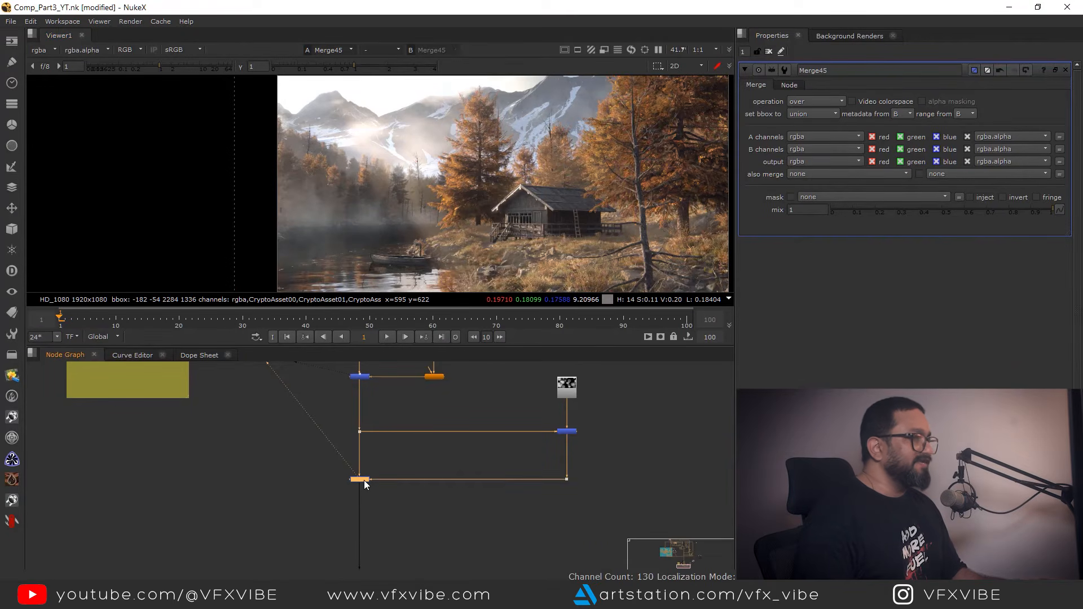
{"action": "left_click_drag", "start_coordinate": [1001, 215], "coordinate": [934, 236]}
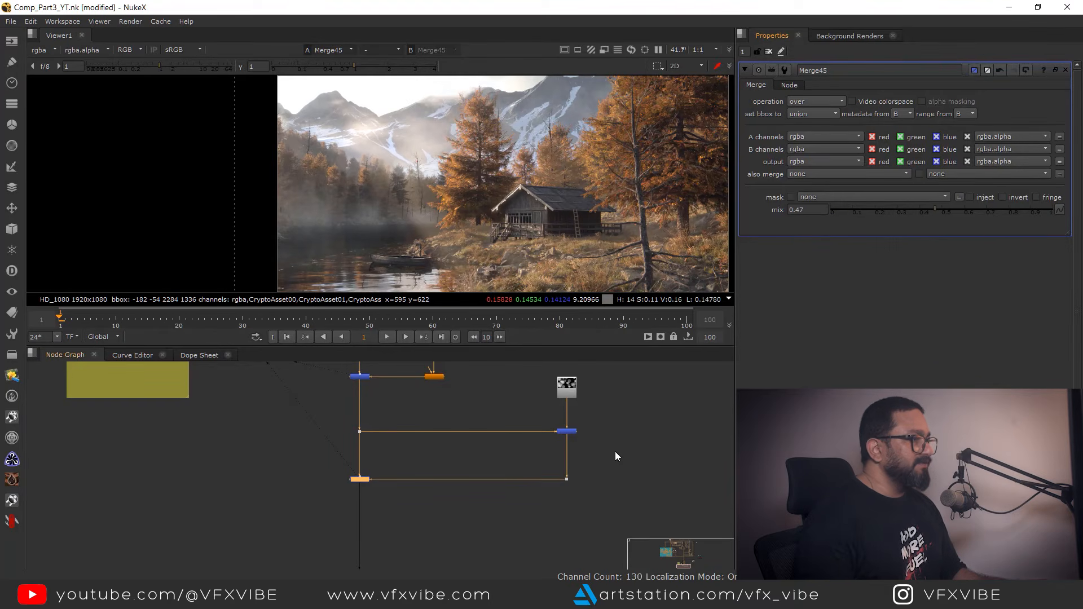
Insert a Saturation node below the lens dirt multiply Merge, view it, and set its saturation to 1.86.
{"action": "scroll", "coordinate": [615, 451], "scroll_direction": "up", "scroll_amount": 4}
{"action": "left_click", "coordinate": [575, 446]}
{"action": "key", "text": "Tab"}
{"action": "type", "text": "sat"}
{"action": "left_click", "coordinate": [489, 455]}
{"action": "scroll", "coordinate": [564, 444], "scroll_direction": "up", "scroll_amount": 3}
{"action": "left_click_drag", "start_coordinate": [576, 443], "coordinate": [495, 445]}
{"action": "key", "text": "1"}
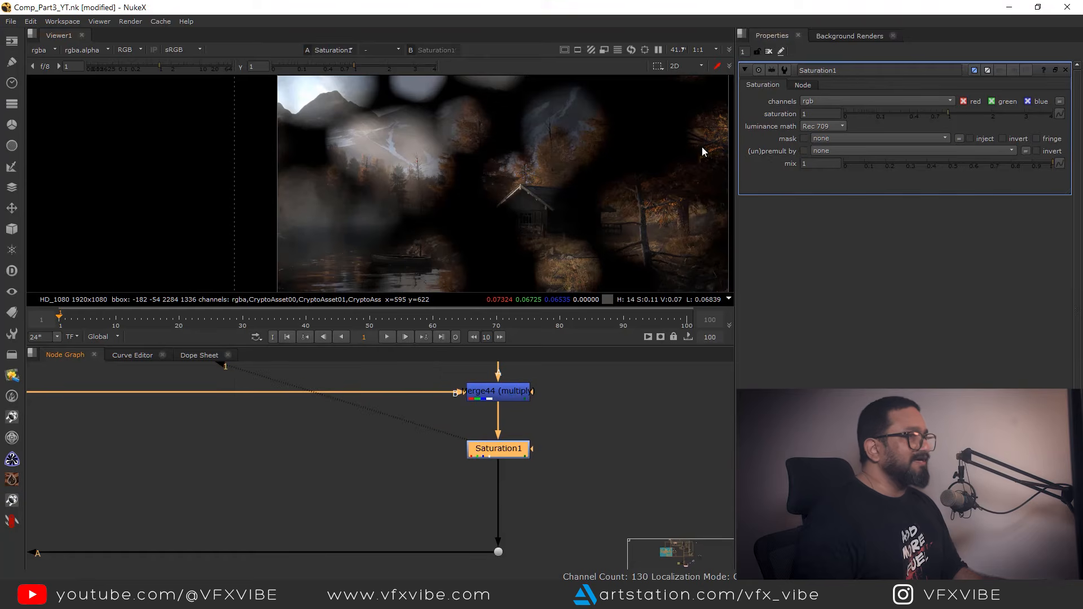
{"action": "left_click_drag", "start_coordinate": [948, 114], "coordinate": [985, 121]}
Check the saturated lens dirt in the main-pipe Merge's image, and compare it with the Saturation node's own output.
{"action": "scroll", "coordinate": [489, 478], "scroll_direction": "down", "scroll_amount": 3}
{"action": "middle_click_drag", "start_coordinate": [223, 484], "coordinate": [364, 448]}
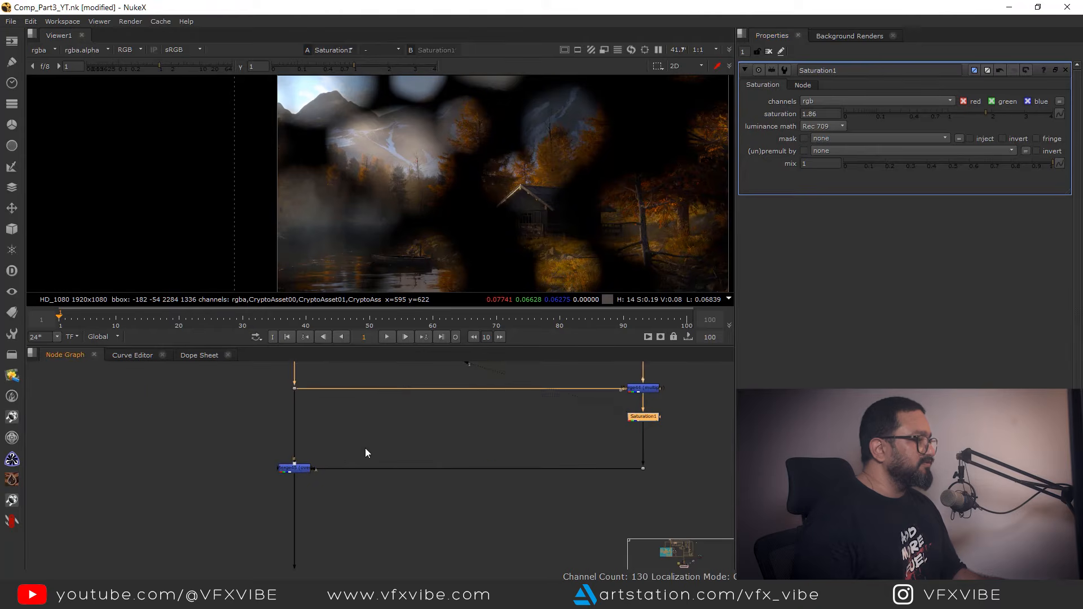
{"action": "left_click", "coordinate": [294, 467]}
{"action": "key", "text": "1"}
{"action": "middle_click_drag", "start_coordinate": [650, 451], "coordinate": [553, 487]}
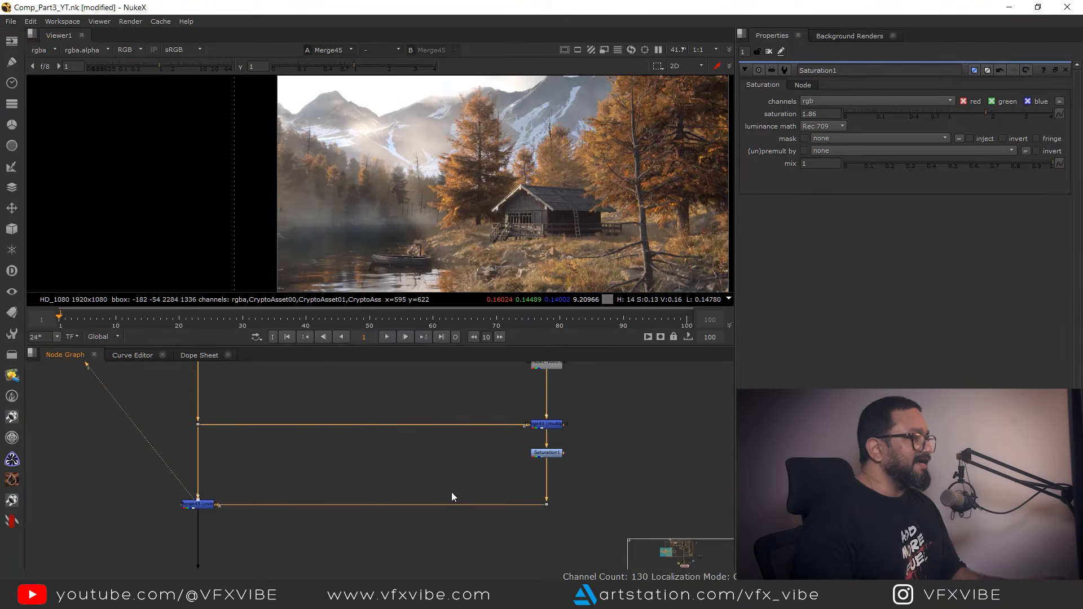
{"action": "left_click", "coordinate": [190, 506]}
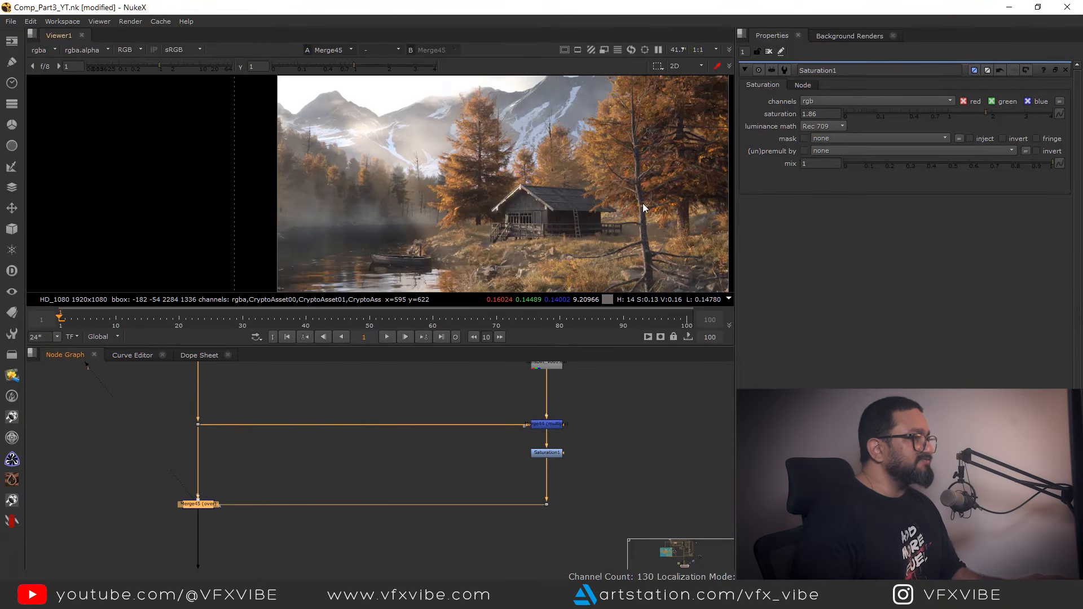
{"action": "scroll", "coordinate": [514, 266], "scroll_direction": "up", "scroll_amount": 2}
{"action": "left_click", "coordinate": [554, 453]}
{"action": "key", "text": "1"}
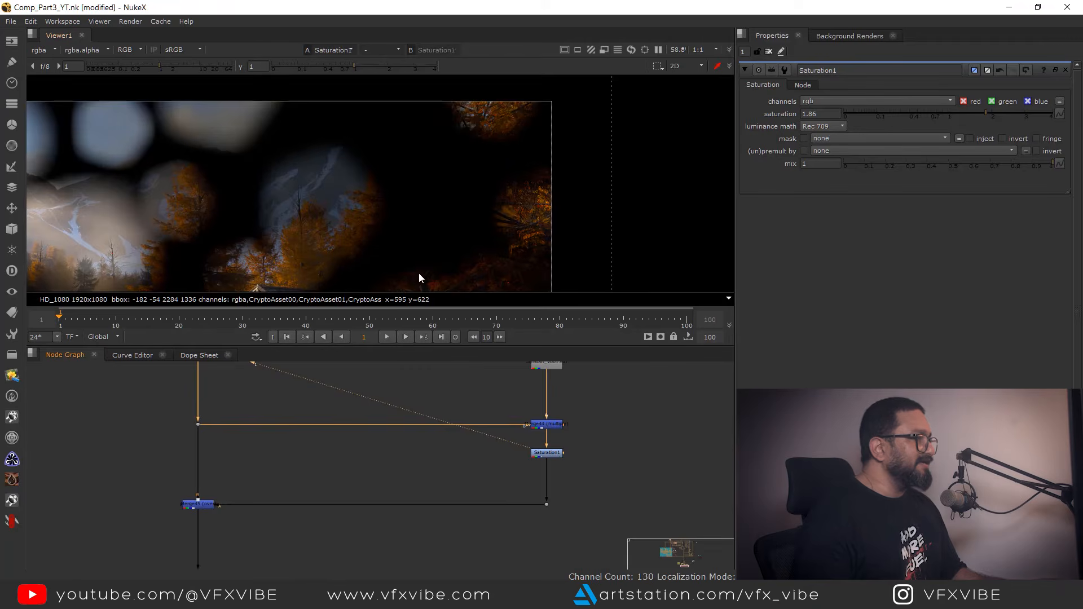
Create a Noise node beside the lens dirt branch, view it, and set x/ysize to 15.5, gain to 0.655 and gamma to 0.38.
{"action": "scroll", "coordinate": [440, 209], "scroll_direction": "down", "scroll_amount": 2}
{"action": "middle_click_drag", "start_coordinate": [651, 435], "coordinate": [566, 431]}
{"action": "left_click", "coordinate": [566, 430]}
{"action": "key", "text": "Tab"}
{"action": "type", "text": "nois"}
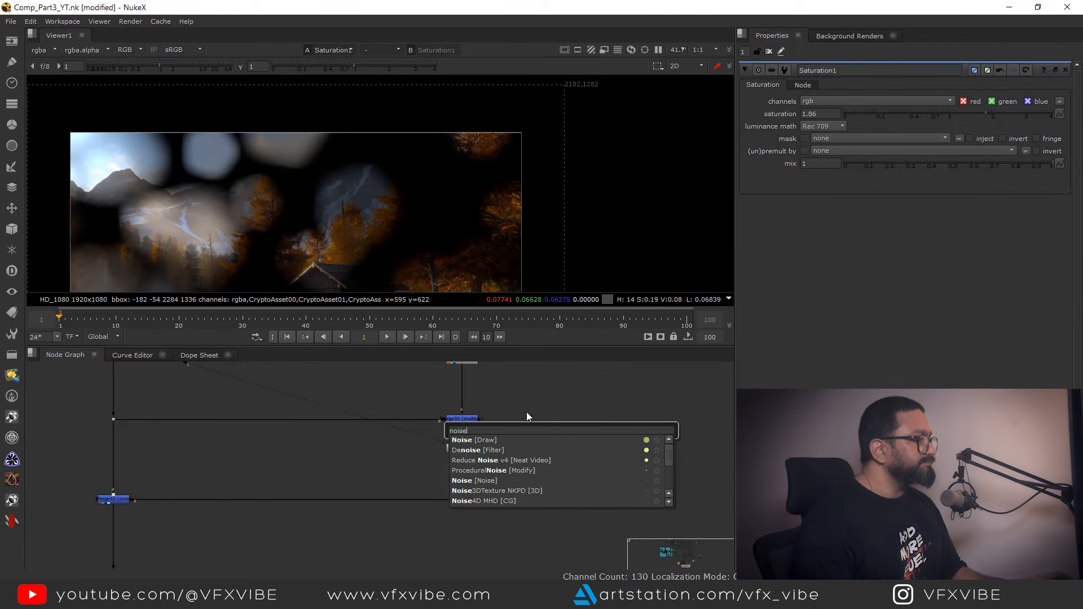
{"action": "key", "text": "Return"}
{"action": "key", "text": "1"}
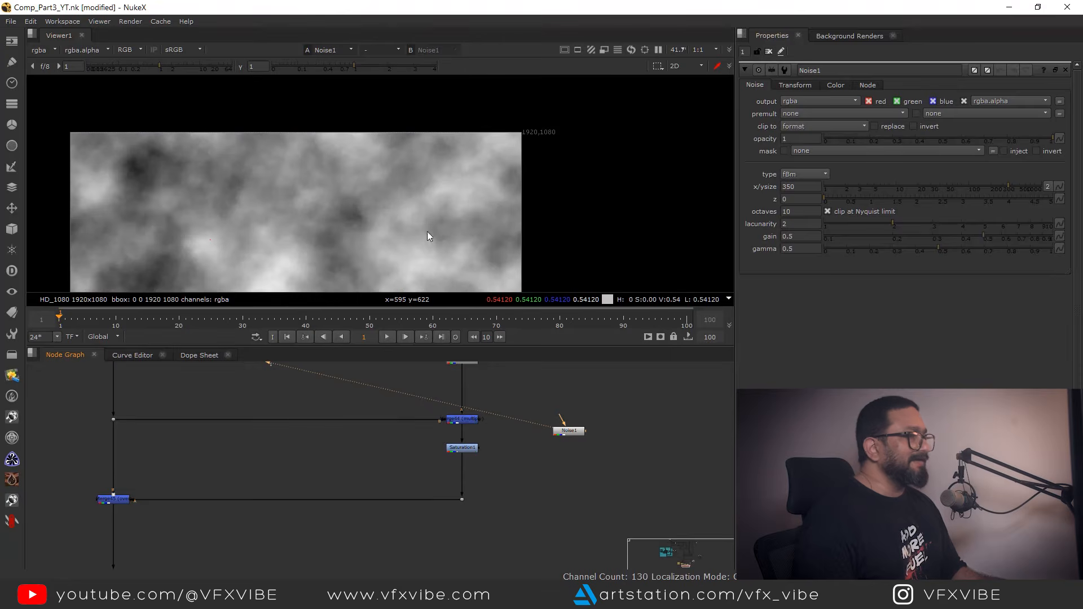
{"action": "left_click_drag", "start_coordinate": [994, 188], "coordinate": [909, 200]}
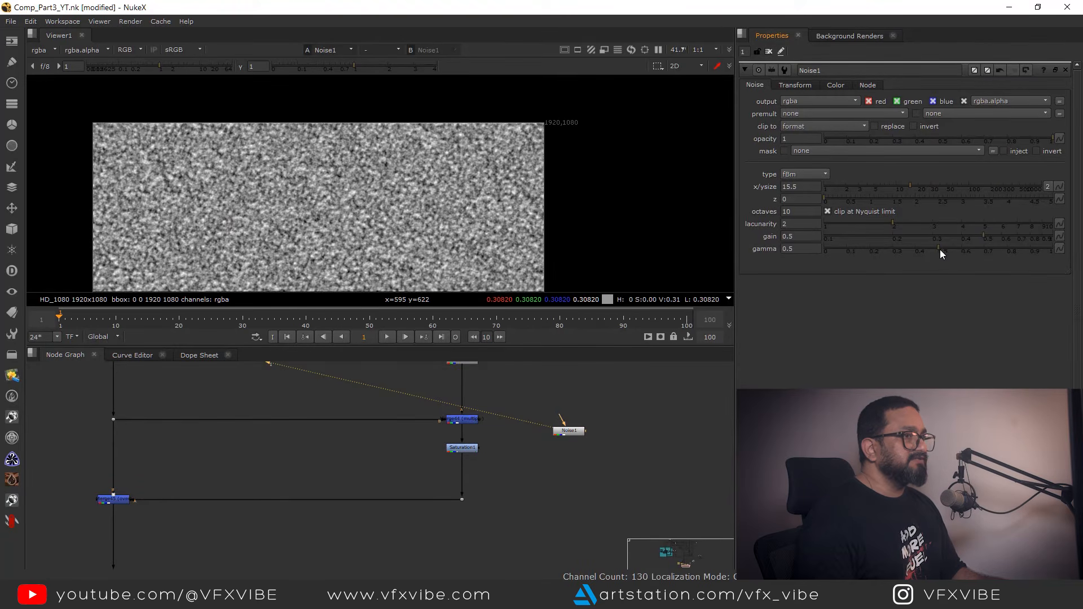
{"action": "left_click_drag", "start_coordinate": [939, 249], "coordinate": [911, 250]}
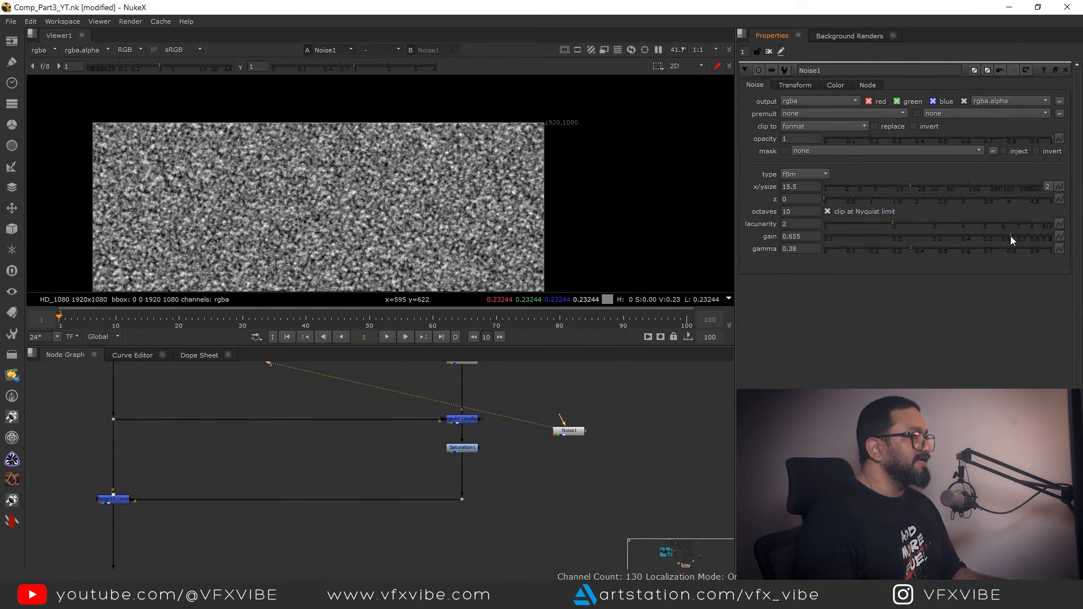
Move the Saturation node down to leave room beneath the lens dirt multiply Merge, and view that Merge.
{"action": "scroll", "coordinate": [482, 462], "scroll_direction": "up", "scroll_amount": 3}
{"action": "left_click_drag", "start_coordinate": [456, 441], "coordinate": [463, 466]}
{"action": "left_click", "coordinate": [469, 401]}
{"action": "key", "text": "1"}
{"action": "left_click", "coordinate": [465, 452]}
{"action": "left_click", "coordinate": [512, 431]}
{"action": "key", "text": "m"}
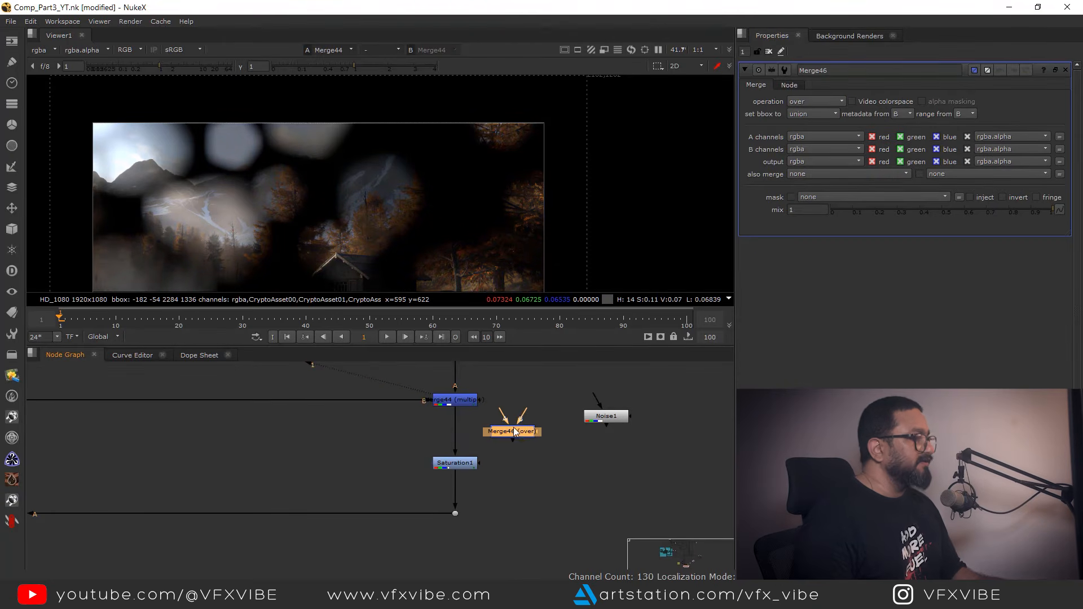
{"action": "key", "text": "Delete"}
Insert a Grade between the multiply Merge and Saturation, mask it with the Noise, and square the mask connection with a dot.
{"action": "key", "text": "g"}
{"action": "left_click_drag", "start_coordinate": [490, 428], "coordinate": [453, 436]}
{"action": "left_click_drag", "start_coordinate": [593, 417], "coordinate": [597, 417]}
{"action": "left_click_drag", "start_coordinate": [598, 417], "coordinate": [594, 395]}
{"action": "left_click_drag", "start_coordinate": [539, 424], "coordinate": [603, 434]}
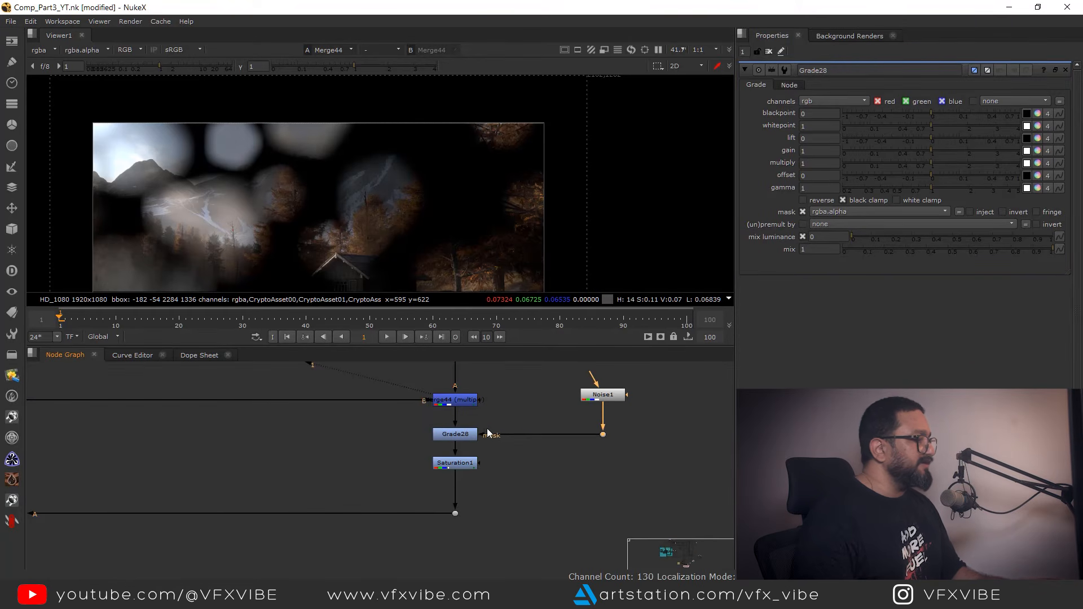
View the noise-masked Grade, lower its gain to 0.51, and inspect the speckles in the lens dirt.
{"action": "double_click", "coordinate": [462, 438]}
{"action": "key", "text": "1"}
{"action": "scroll", "coordinate": [173, 172], "scroll_direction": "up", "scroll_amount": 2}
{"action": "middle_click_drag", "start_coordinate": [172, 171], "coordinate": [234, 158]}
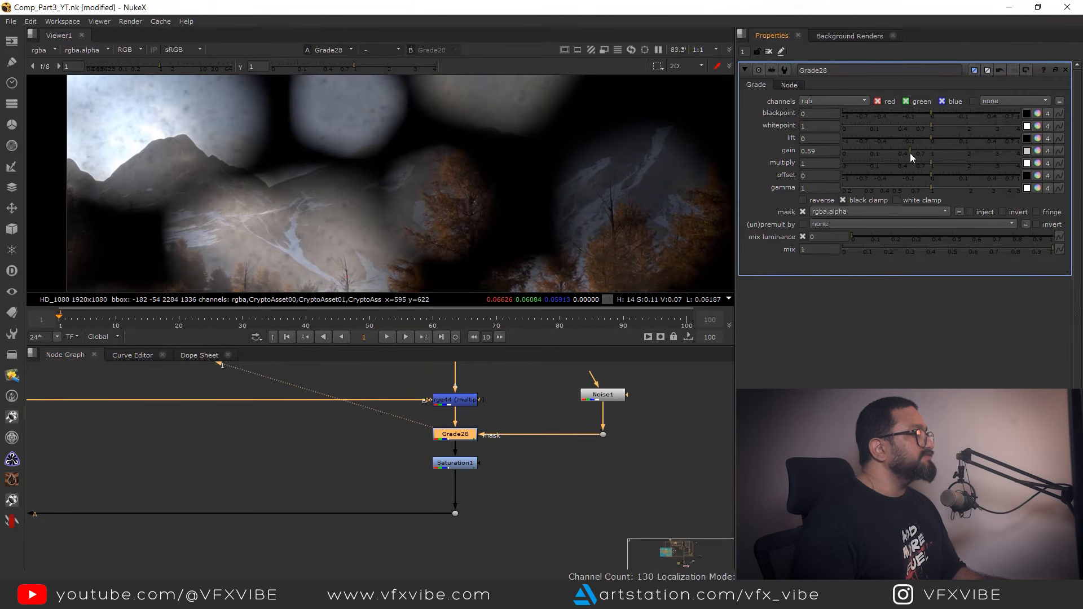
{"action": "scroll", "coordinate": [350, 189], "scroll_direction": "up", "scroll_amount": 4}
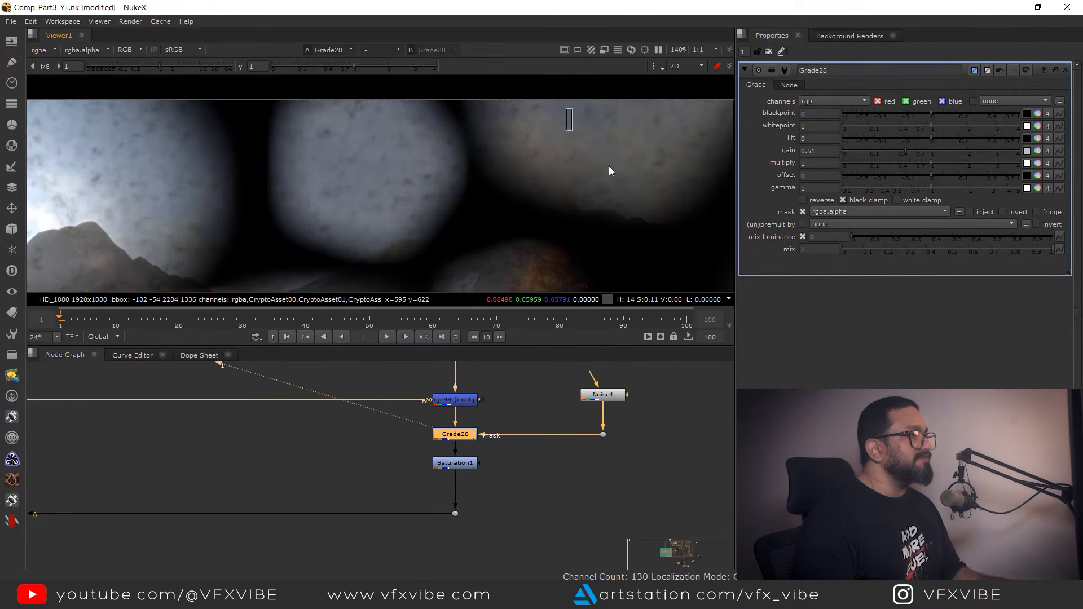
{"action": "scroll", "coordinate": [395, 214], "scroll_direction": "down", "scroll_amount": 8}
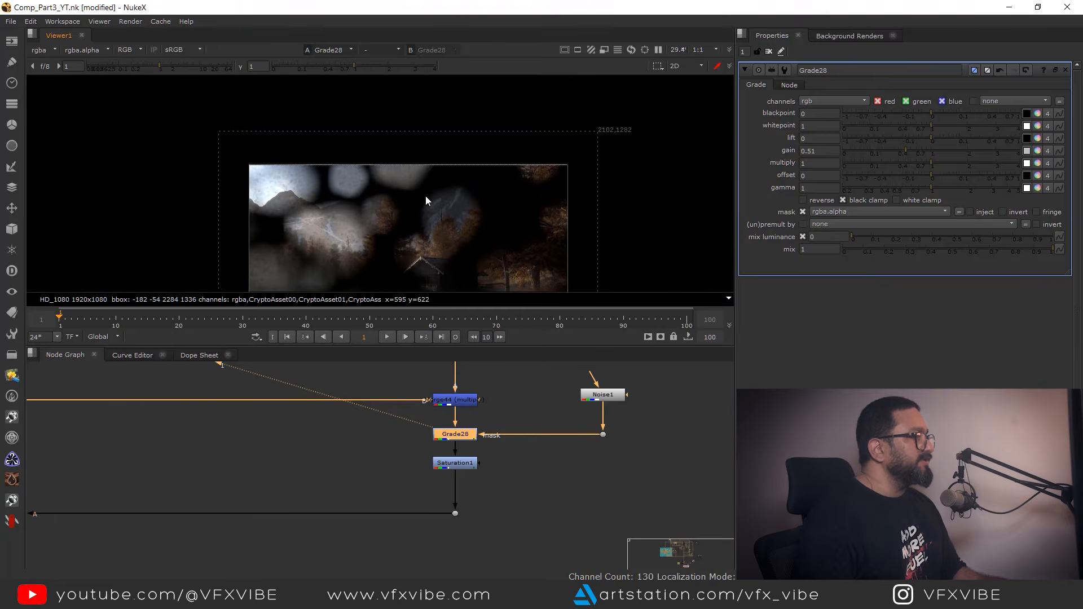
{"action": "scroll", "coordinate": [361, 192], "scroll_direction": "up", "scroll_amount": 4}
{"action": "scroll", "coordinate": [422, 482], "scroll_direction": "down", "scroll_amount": 5}
View the main-pipe lens dirt Merge and raise its mix to 0.535.
{"action": "middle_click_drag", "start_coordinate": [201, 527], "coordinate": [348, 505]}
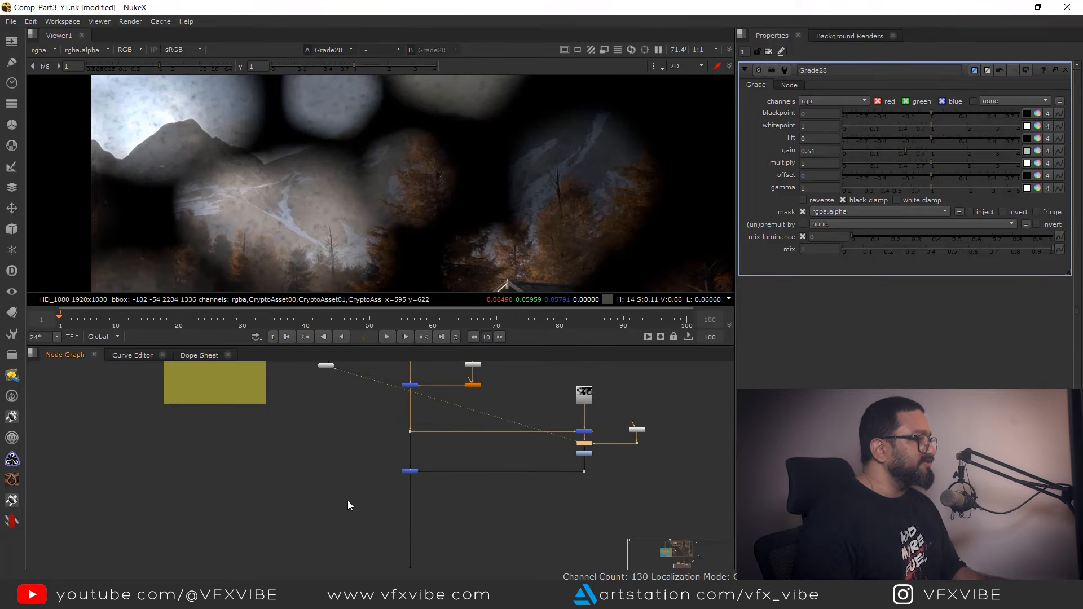
{"action": "left_click", "coordinate": [410, 471]}
{"action": "key", "text": "1"}
{"action": "left_click_drag", "start_coordinate": [386, 453], "coordinate": [443, 486]}
{"action": "scroll", "coordinate": [549, 181], "scroll_direction": "up", "scroll_amount": 4}
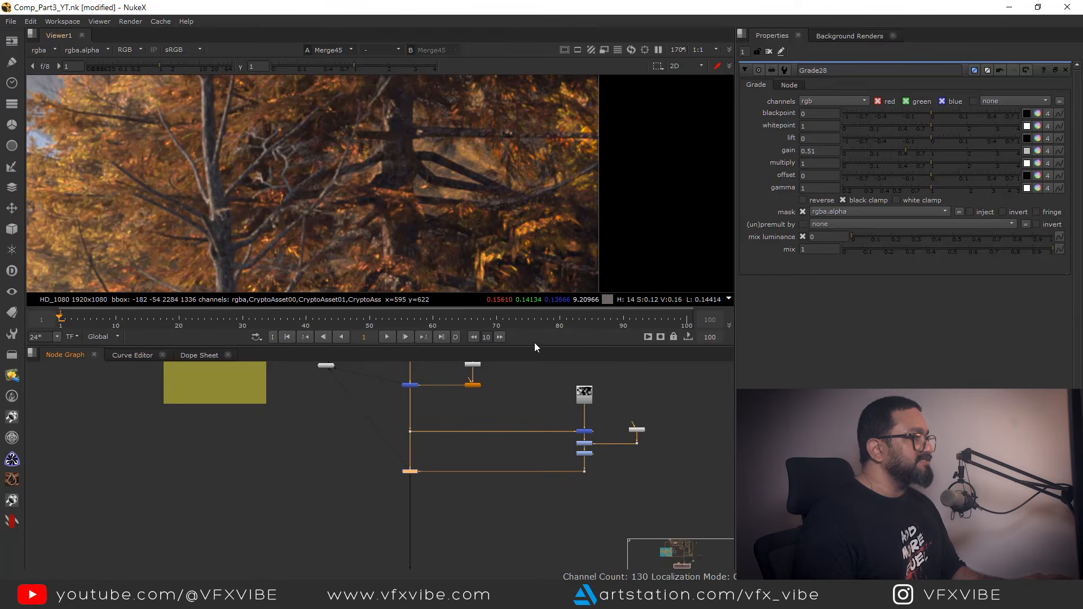
{"action": "double_click", "coordinate": [413, 472]}
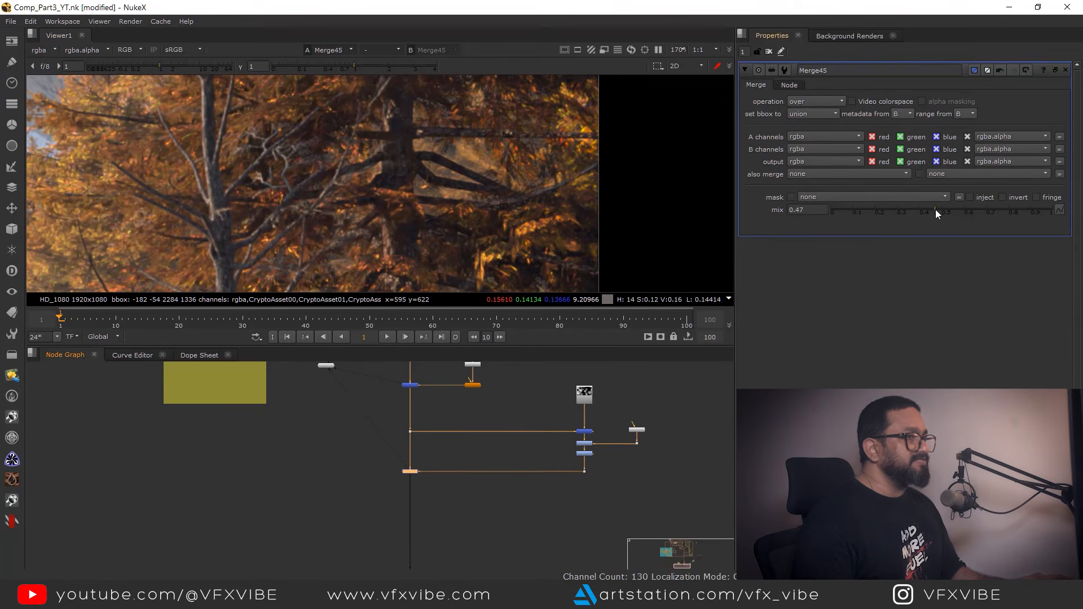
{"action": "left_click_drag", "start_coordinate": [939, 209], "coordinate": [950, 210]}
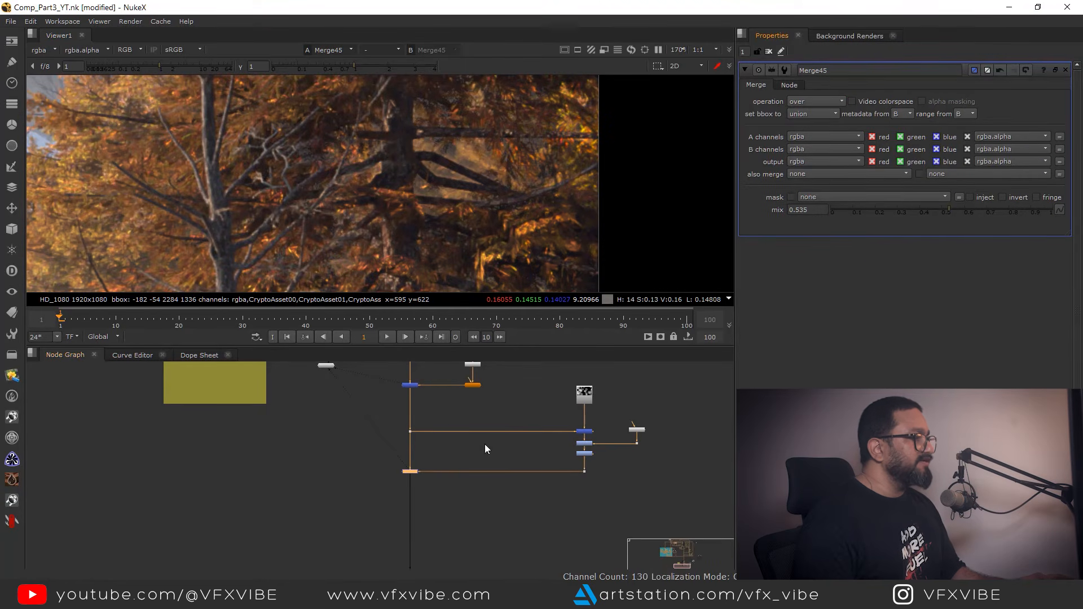
Inspect the lens dirt over the cabin, mountains, forest and lake in the merged image.
{"action": "scroll", "coordinate": [390, 222], "scroll_direction": "down", "scroll_amount": 4}
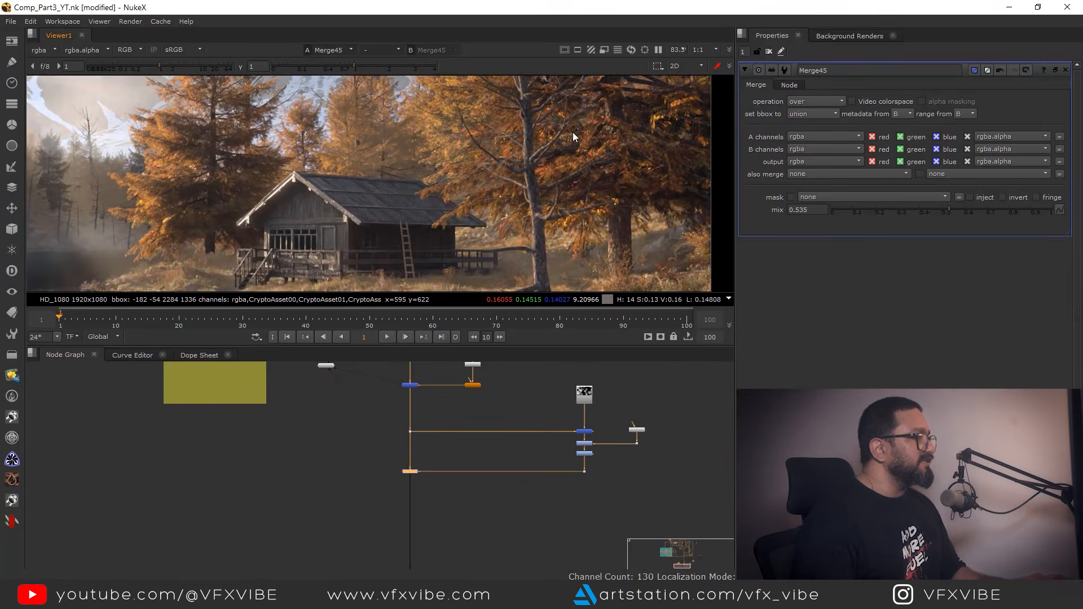
{"action": "middle_click_drag", "start_coordinate": [358, 228], "coordinate": [519, 272]}
{"action": "middle_click_drag", "start_coordinate": [356, 211], "coordinate": [479, 255]}
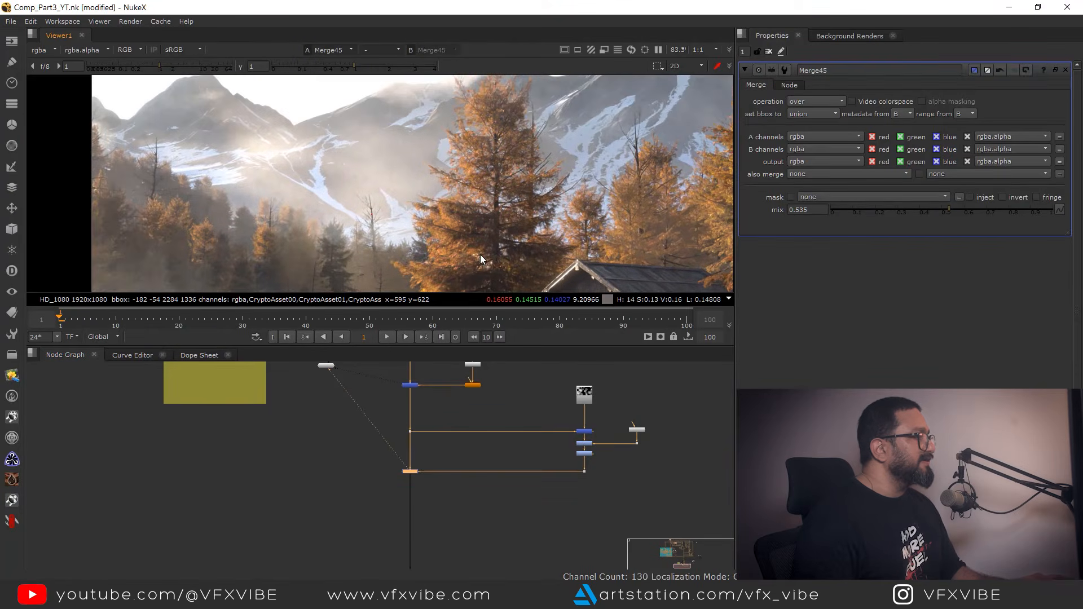
{"action": "middle_click_drag", "start_coordinate": [328, 203], "coordinate": [370, 131]}
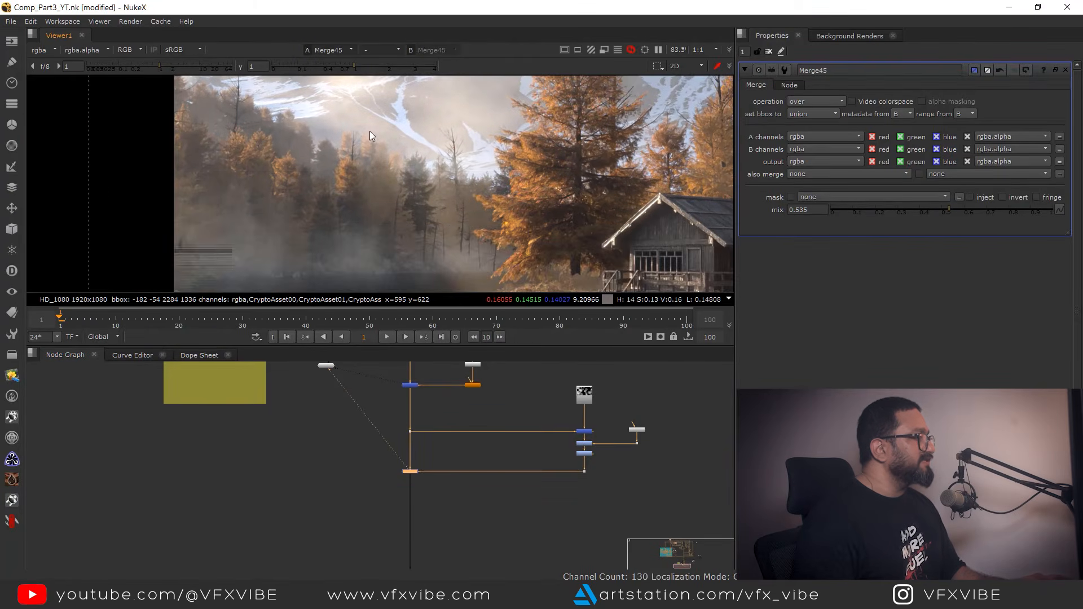
{"action": "middle_click_drag", "start_coordinate": [455, 252], "coordinate": [385, 189]}
{"action": "scroll", "coordinate": [385, 188], "scroll_direction": "down", "scroll_amount": 2}
{"action": "scroll", "coordinate": [412, 468], "scroll_direction": "down", "scroll_amount": 2}
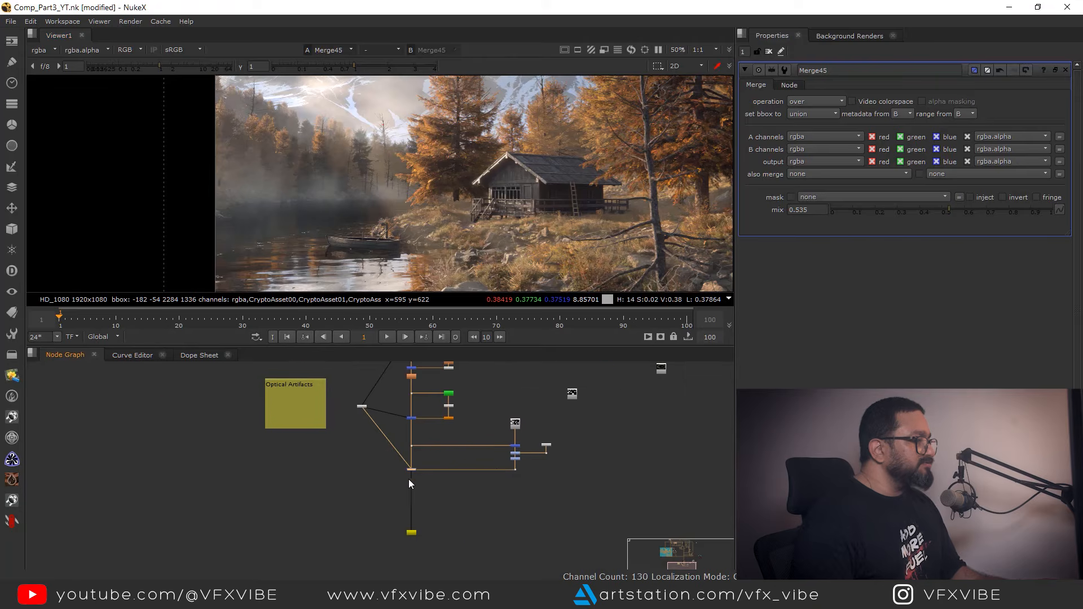
Move the node at the end of the main pipe further down to make room below the lens dirt Merge.
{"action": "middle_click_drag", "start_coordinate": [409, 480], "coordinate": [300, 498]}
{"action": "middle_click_drag", "start_coordinate": [286, 448], "coordinate": [284, 465]}
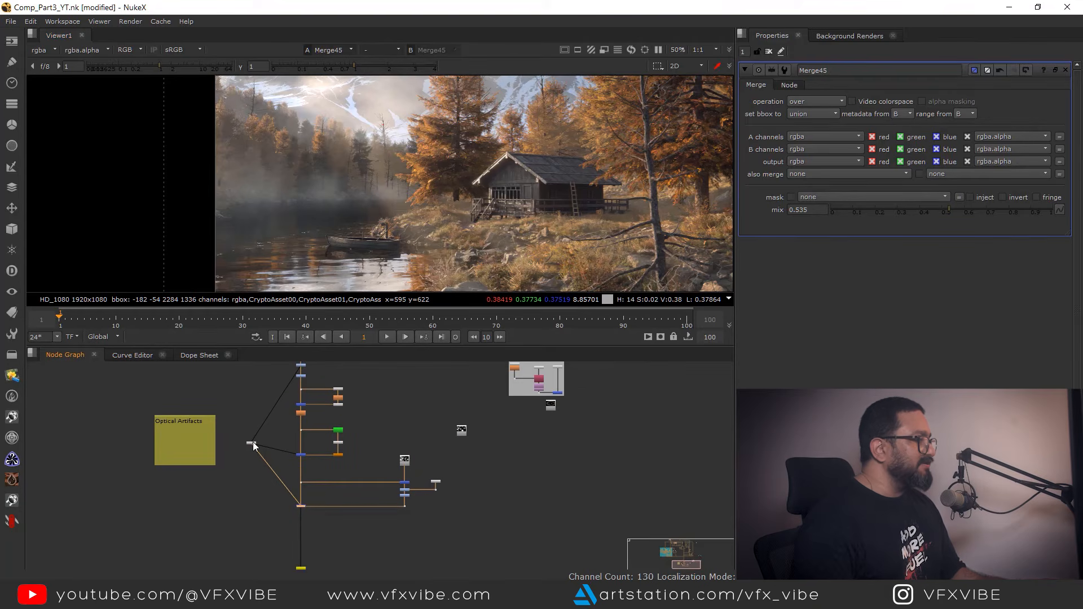
{"action": "left_click_drag", "start_coordinate": [248, 462], "coordinate": [249, 461]}
{"action": "scroll", "coordinate": [329, 533], "scroll_direction": "up", "scroll_amount": 2}
{"action": "middle_click_drag", "start_coordinate": [329, 533], "coordinate": [372, 475]}
{"action": "left_click_drag", "start_coordinate": [354, 492], "coordinate": [348, 546]}
{"action": "scroll", "coordinate": [352, 543], "scroll_direction": "up", "scroll_amount": 1}
{"action": "middle_click_drag", "start_coordinate": [353, 542], "coordinate": [347, 561]}
Move the unused Read node below the LensFlare backdrop out to the right, away from that backdrop.
{"action": "scroll", "coordinate": [408, 454], "scroll_direction": "down", "scroll_amount": 3}
{"action": "middle_click_drag", "start_coordinate": [563, 406], "coordinate": [539, 461]}
{"action": "middle_click_drag", "start_coordinate": [610, 377], "coordinate": [582, 434]}
{"action": "scroll", "coordinate": [580, 437], "scroll_direction": "up", "scroll_amount": 5}
{"action": "scroll", "coordinate": [575, 441], "scroll_direction": "down", "scroll_amount": 5}
{"action": "left_click_drag", "start_coordinate": [564, 435], "coordinate": [668, 453]}
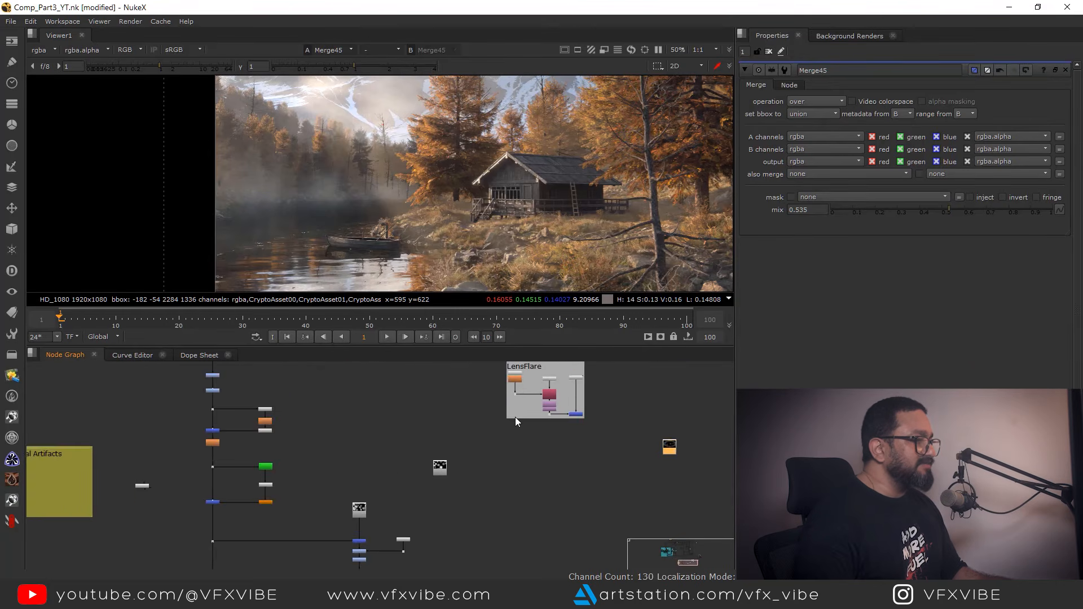
Move the LensFlare backdrop with all its nodes to the left of the main pipe, below the lens dirt section.
{"action": "scroll", "coordinate": [516, 417], "scroll_direction": "down", "scroll_amount": 2}
{"action": "middle_click_drag", "start_coordinate": [529, 439], "coordinate": [530, 464]}
{"action": "left_click_drag", "start_coordinate": [477, 371], "coordinate": [594, 467]}
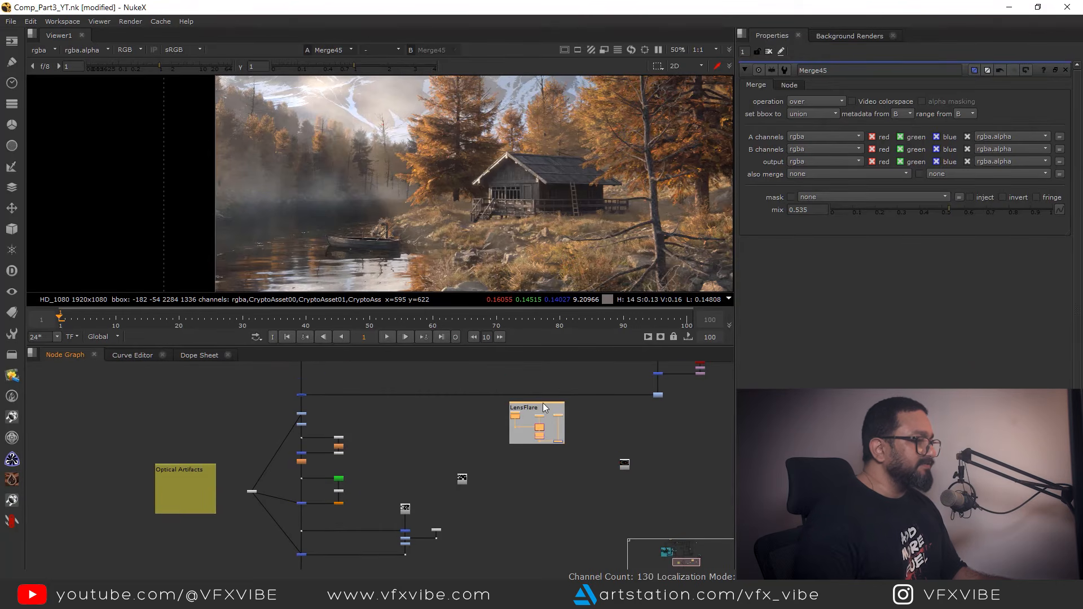
{"action": "left_click_drag", "start_coordinate": [485, 377], "coordinate": [602, 487]}
{"action": "left_click_drag", "start_coordinate": [518, 428], "coordinate": [413, 577]}
{"action": "middle_click_drag", "start_coordinate": [496, 558], "coordinate": [668, 416]}
{"action": "scroll", "coordinate": [626, 431], "scroll_direction": "up", "scroll_amount": 3}
{"action": "left_click_drag", "start_coordinate": [589, 449], "coordinate": [266, 438]}
View the final Merge inside the LensFlare backdrop and examine the whole flare image.
{"action": "left_click", "coordinate": [299, 485]}
{"action": "scroll", "coordinate": [300, 486], "scroll_direction": "up", "scroll_amount": 5}
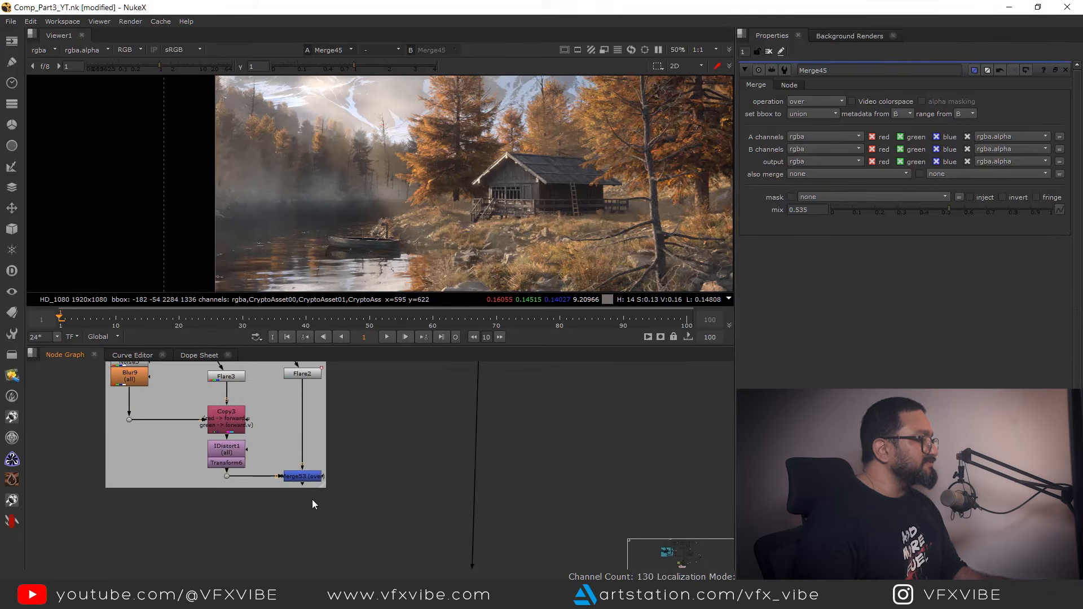
{"action": "key", "text": "1"}
{"action": "scroll", "coordinate": [361, 191], "scroll_direction": "down", "scroll_amount": 5}
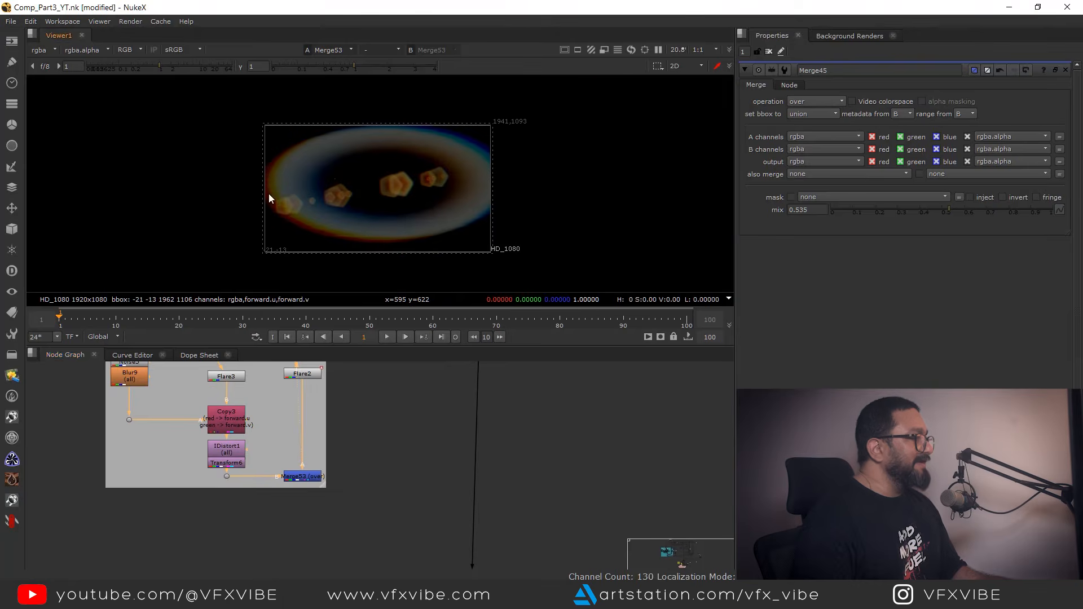
Insert a new Merge on the main pipe below the lens dirt Merge, and move the pipe's end node further down.
{"action": "middle_click_drag", "start_coordinate": [491, 450], "coordinate": [453, 506]}
{"action": "scroll", "coordinate": [453, 508], "scroll_direction": "down", "scroll_amount": 2}
{"action": "key", "text": "m"}
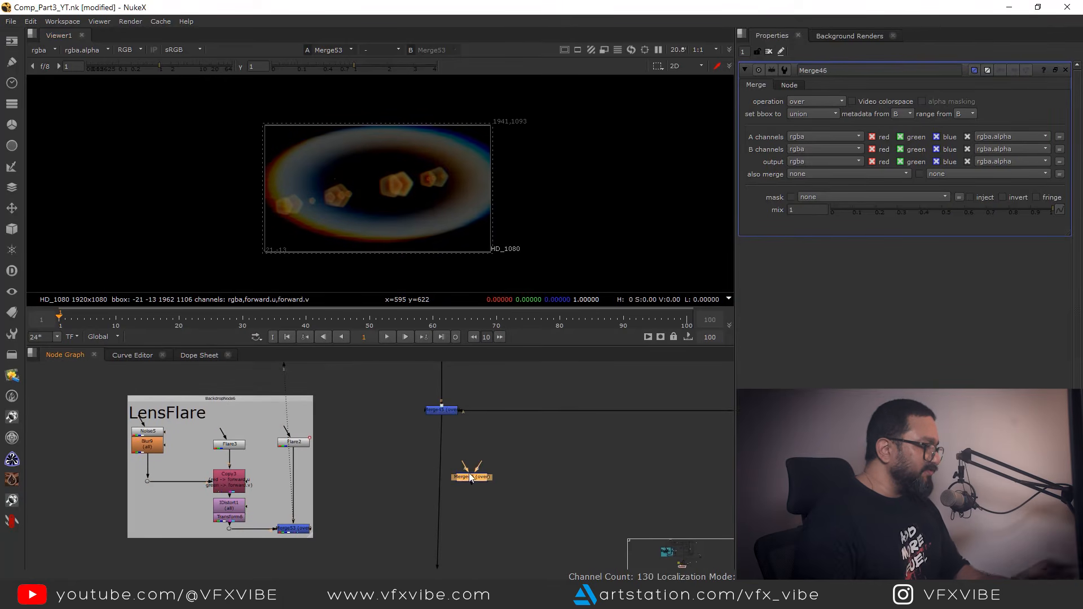
{"action": "left_click_drag", "start_coordinate": [462, 481], "coordinate": [443, 499]}
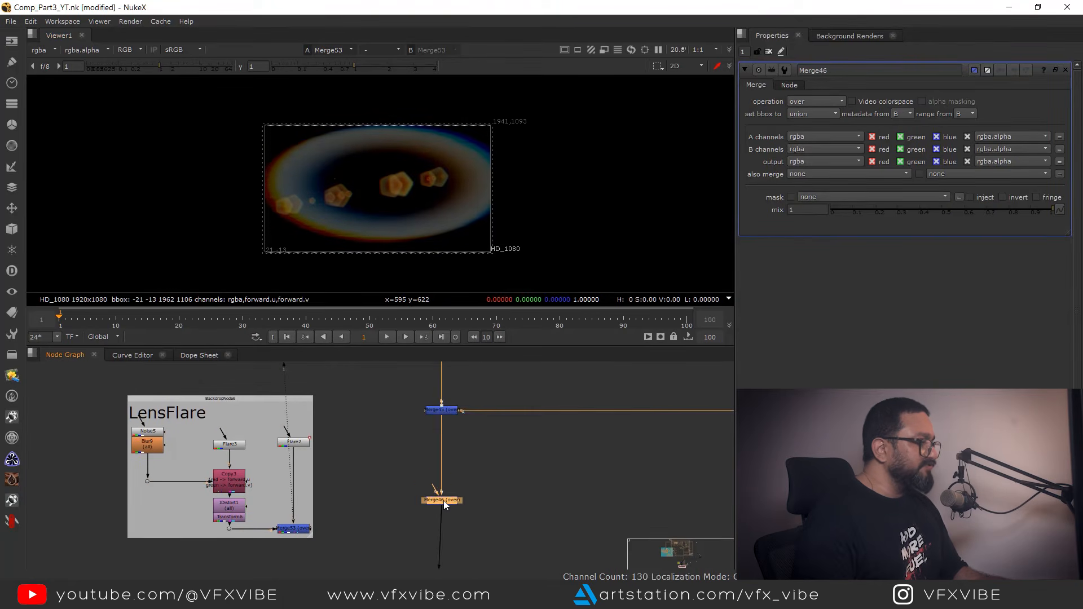
{"action": "scroll", "coordinate": [443, 500], "scroll_direction": "down", "scroll_amount": 3}
{"action": "left_click", "coordinate": [452, 479]}
{"action": "middle_click_drag", "start_coordinate": [453, 479], "coordinate": [453, 406]}
{"action": "middle_click_drag", "start_coordinate": [442, 570], "coordinate": [442, 566]}
{"action": "left_click_drag", "start_coordinate": [441, 546], "coordinate": [446, 545]}
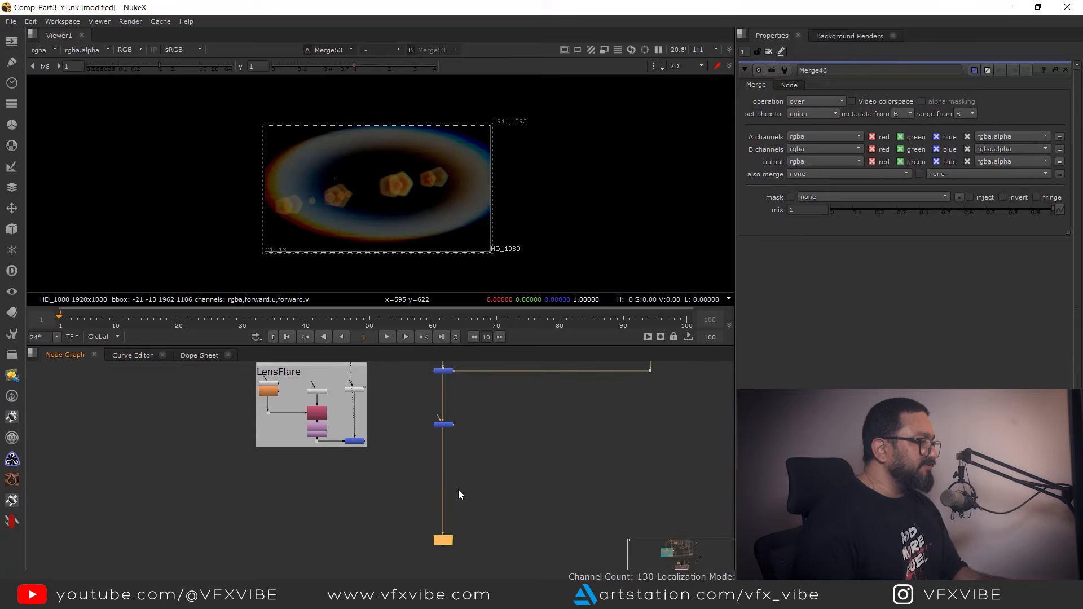
Connect the LensFlare output to the new main-pipe Merge, align the Merge level with it, and view the result.
{"action": "middle_click_drag", "start_coordinate": [435, 423], "coordinate": [440, 467]}
{"action": "scroll", "coordinate": [440, 467], "scroll_direction": "up", "scroll_amount": 2}
{"action": "scroll", "coordinate": [439, 467], "scroll_direction": "up", "scroll_amount": 1}
{"action": "left_click_drag", "start_coordinate": [442, 454], "coordinate": [452, 496]}
{"action": "key", "text": "1"}
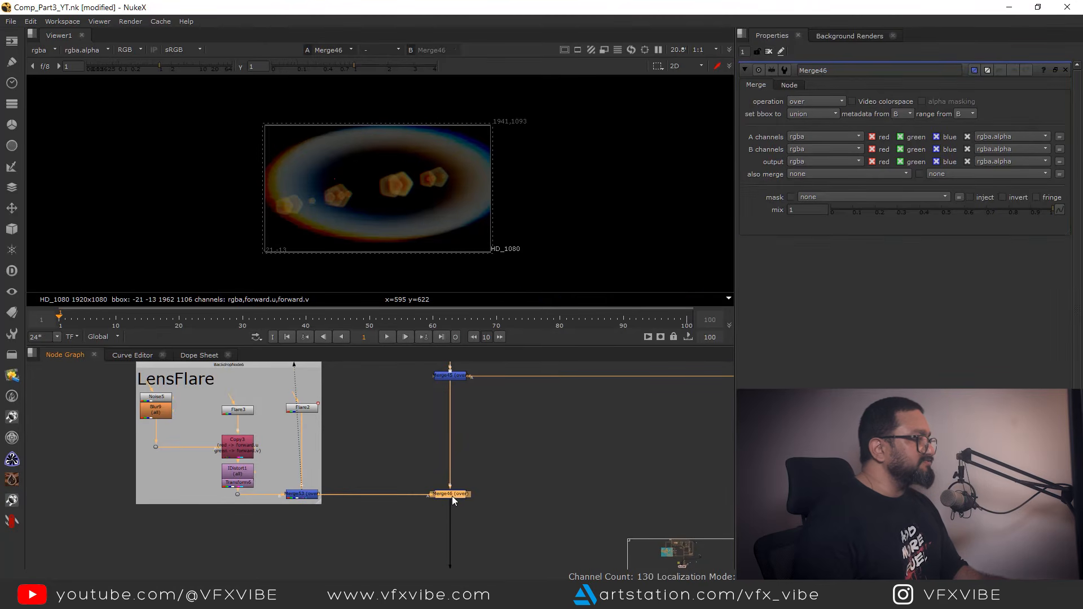
Set the lens flare Merge's operation to screen.
{"action": "left_click_drag", "start_coordinate": [536, 479], "coordinate": [345, 538]}
{"action": "left_click", "coordinate": [345, 536]}
{"action": "scroll", "coordinate": [458, 500], "scroll_direction": "up", "scroll_amount": 3}
{"action": "left_click", "coordinate": [454, 494]}
{"action": "left_click", "coordinate": [810, 102]}
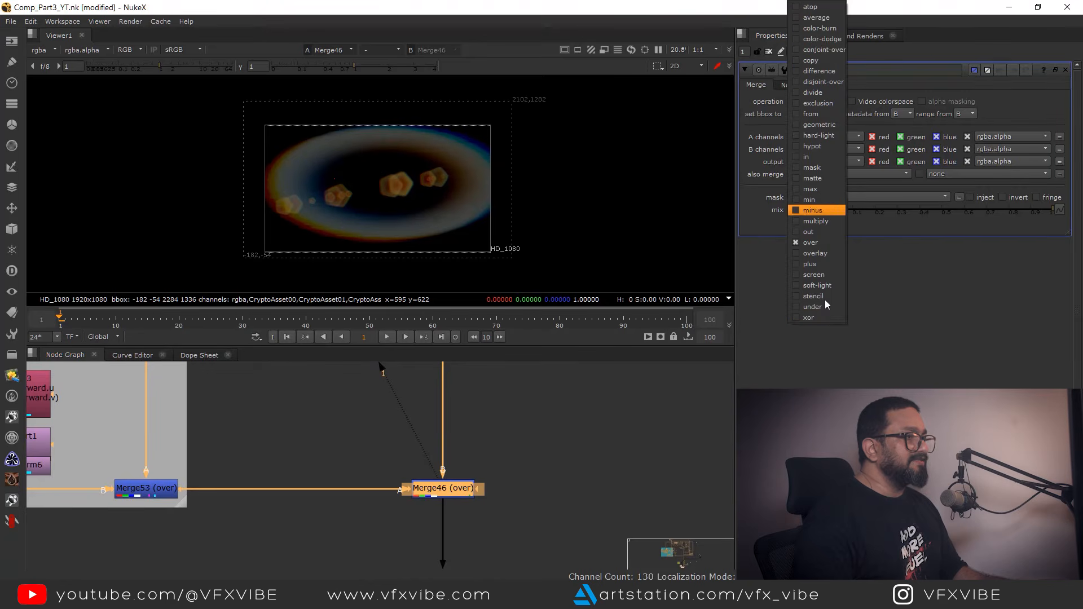
{"action": "left_click", "coordinate": [813, 275]}
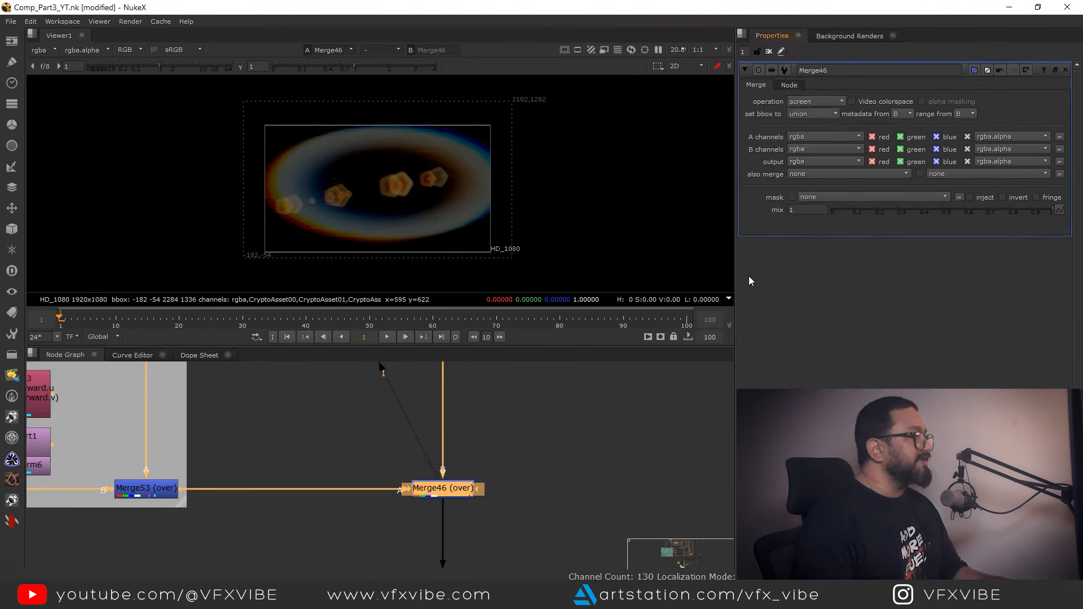
Compare the isolated LensFlare output with the screened result on the main pipe in the viewer.
{"action": "middle_click_drag", "start_coordinate": [414, 194], "coordinate": [463, 230]}
{"action": "middle_click_drag", "start_coordinate": [448, 166], "coordinate": [499, 109]}
{"action": "middle_click_drag", "start_coordinate": [448, 401], "coordinate": [617, 397]}
{"action": "left_click", "coordinate": [316, 485]}
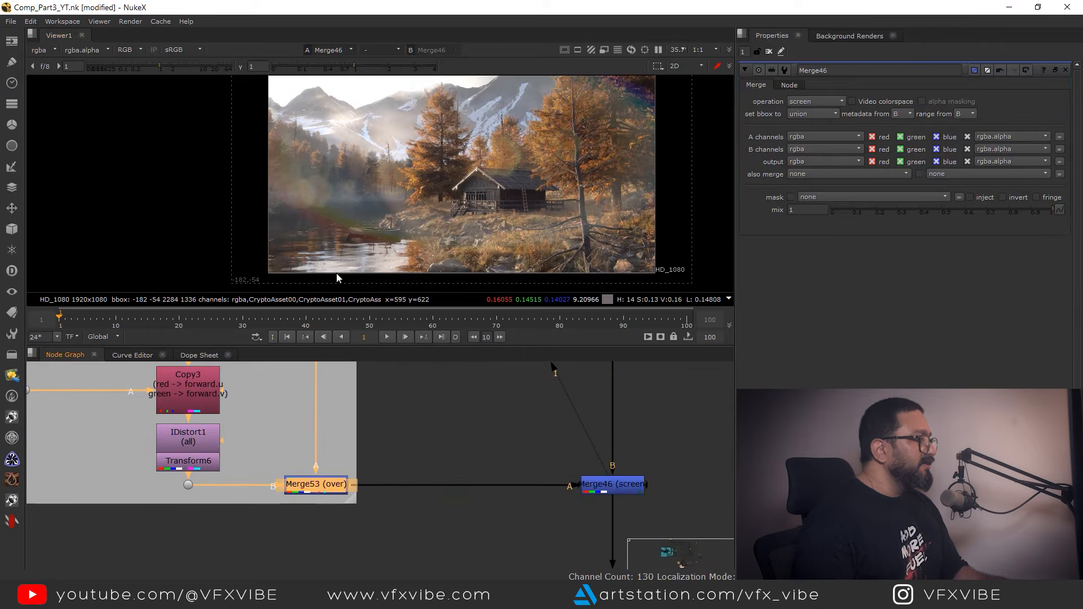
{"action": "key", "text": "1"}
{"action": "scroll", "coordinate": [409, 185], "scroll_direction": "down", "scroll_amount": 3}
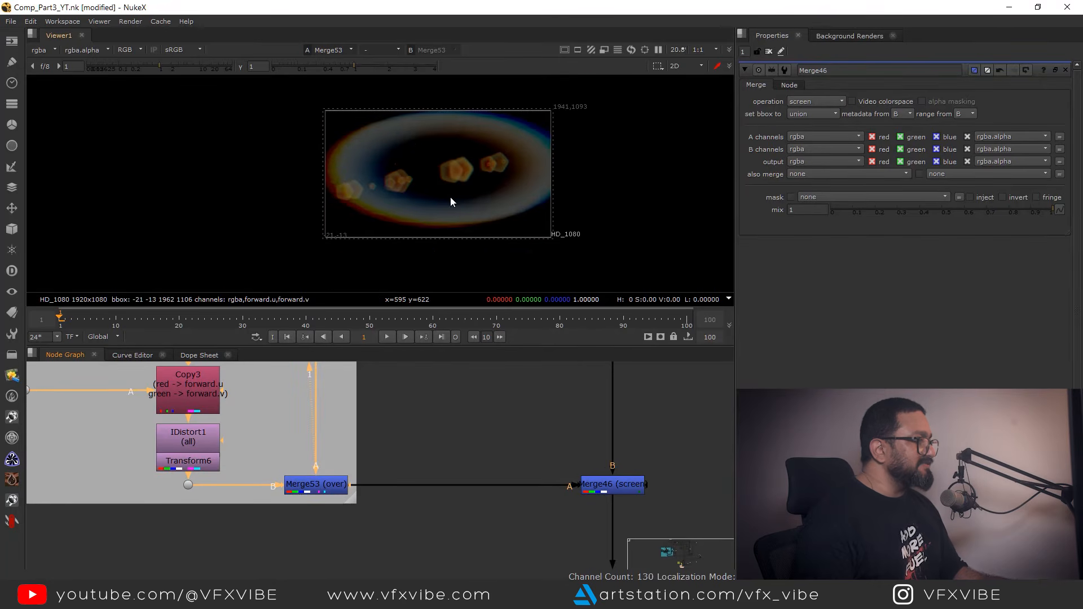
{"action": "left_click", "coordinate": [593, 485]}
{"action": "key", "text": "1"}
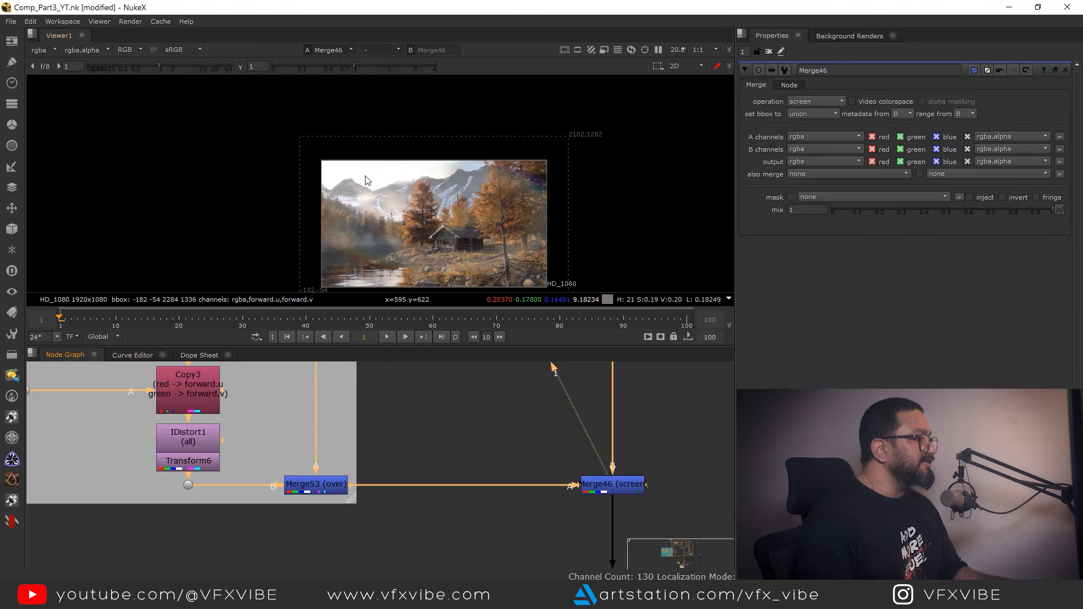
With the LensFlare output in view, remove the animation from Flare2's position and move the flare centre to x 364, y 856.
{"action": "middle_click_drag", "start_coordinate": [279, 469], "coordinate": [367, 459]}
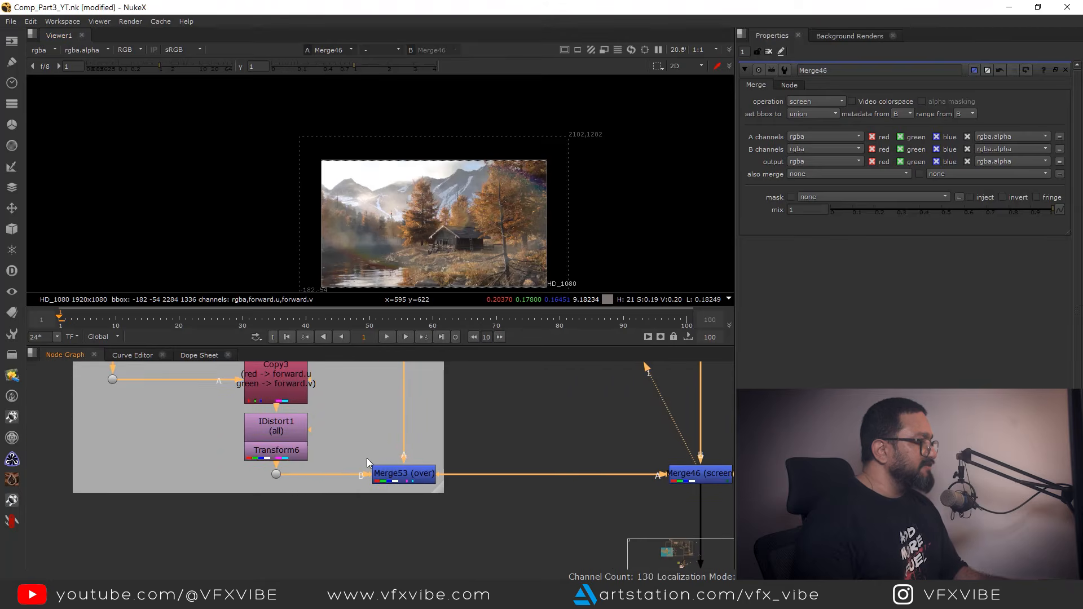
{"action": "left_click", "coordinate": [397, 478]}
{"action": "key", "text": "1"}
{"action": "middle_click_drag", "start_coordinate": [296, 428], "coordinate": [331, 491]}
{"action": "scroll", "coordinate": [321, 460], "scroll_direction": "down", "scroll_amount": 2}
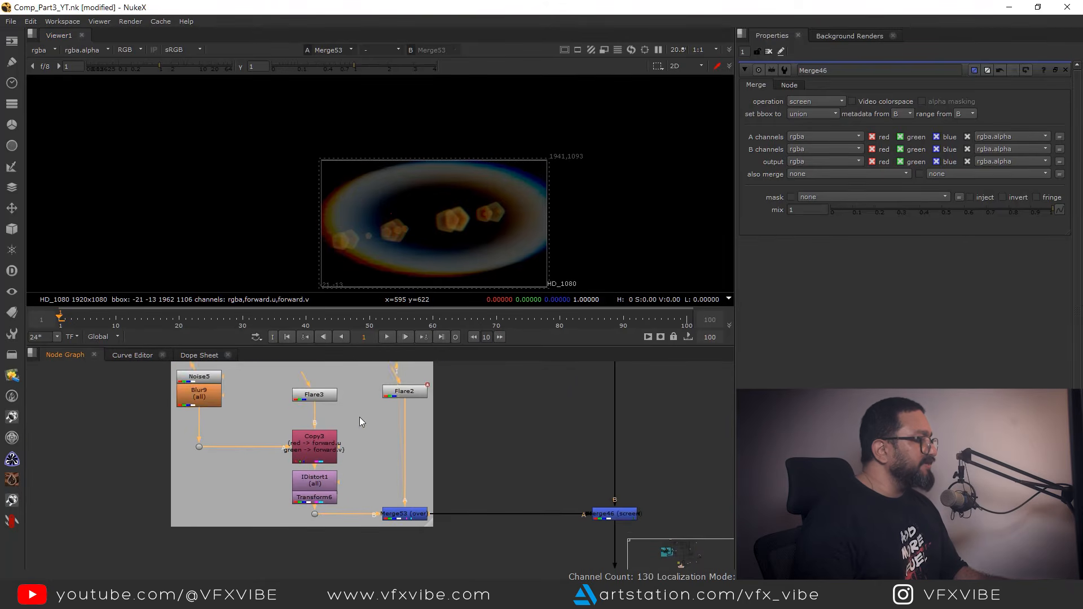
{"action": "scroll", "coordinate": [359, 420], "scroll_direction": "up", "scroll_amount": 3}
{"action": "double_click", "coordinate": [409, 428]}
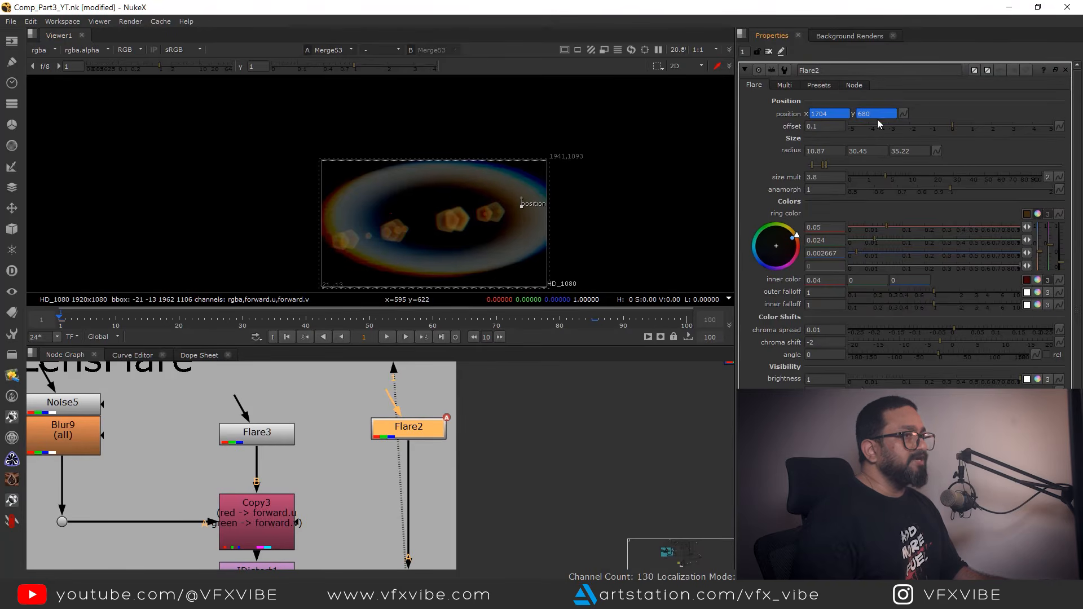
{"action": "left_click", "coordinate": [903, 113]}
{"action": "left_click", "coordinate": [931, 146]}
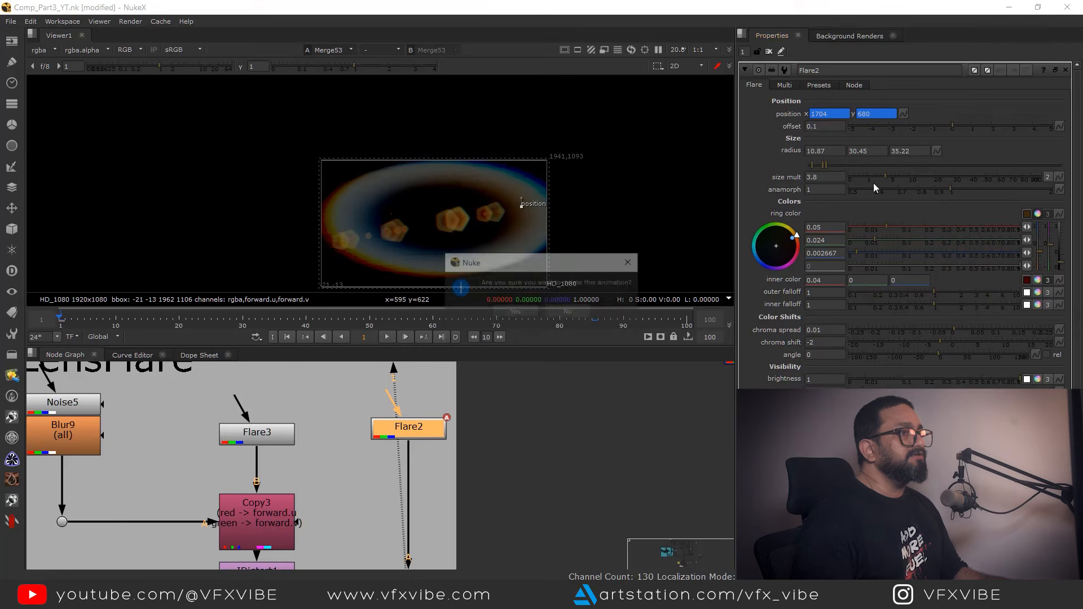
{"action": "left_click", "coordinate": [513, 313]}
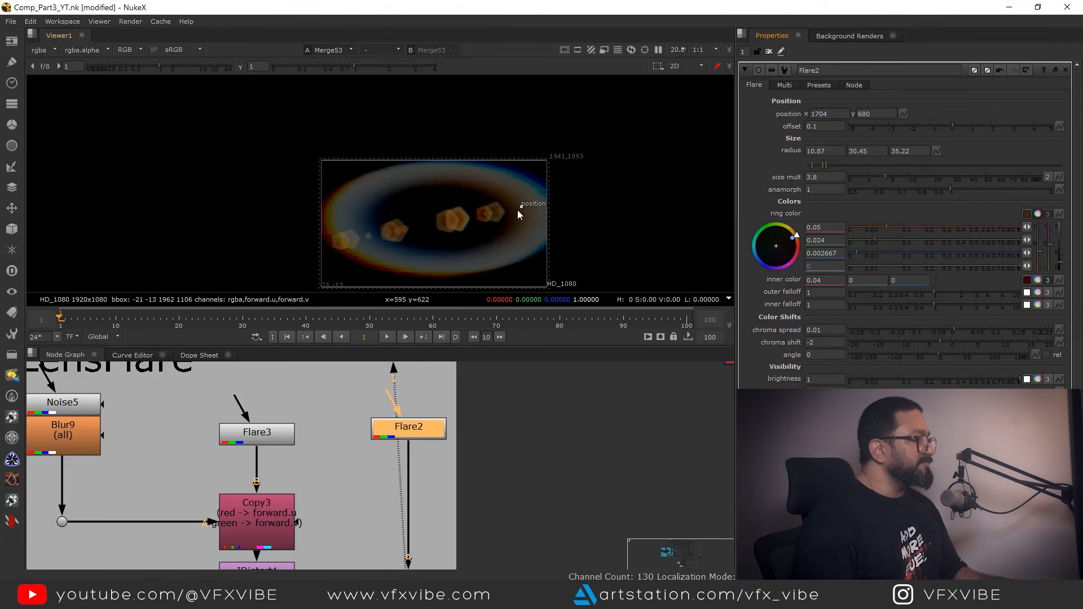
{"action": "left_click_drag", "start_coordinate": [521, 207], "coordinate": [364, 185]}
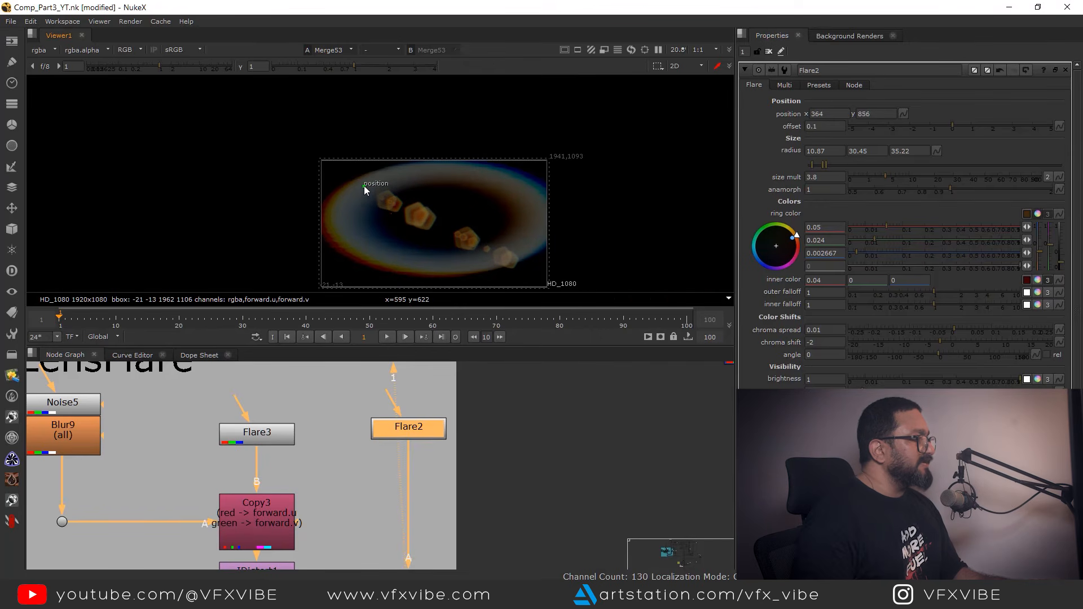
View the main-pipe lens flare Merge and reduce its mix to 0.45.
{"action": "scroll", "coordinate": [375, 485], "scroll_direction": "down", "scroll_amount": 4}
{"action": "middle_click_drag", "start_coordinate": [600, 509], "coordinate": [511, 415]}
{"action": "left_click", "coordinate": [449, 452]}
{"action": "key", "text": "1"}
{"action": "left_click", "coordinate": [502, 483]}
{"action": "scroll", "coordinate": [443, 225], "scroll_direction": "up", "scroll_amount": 3}
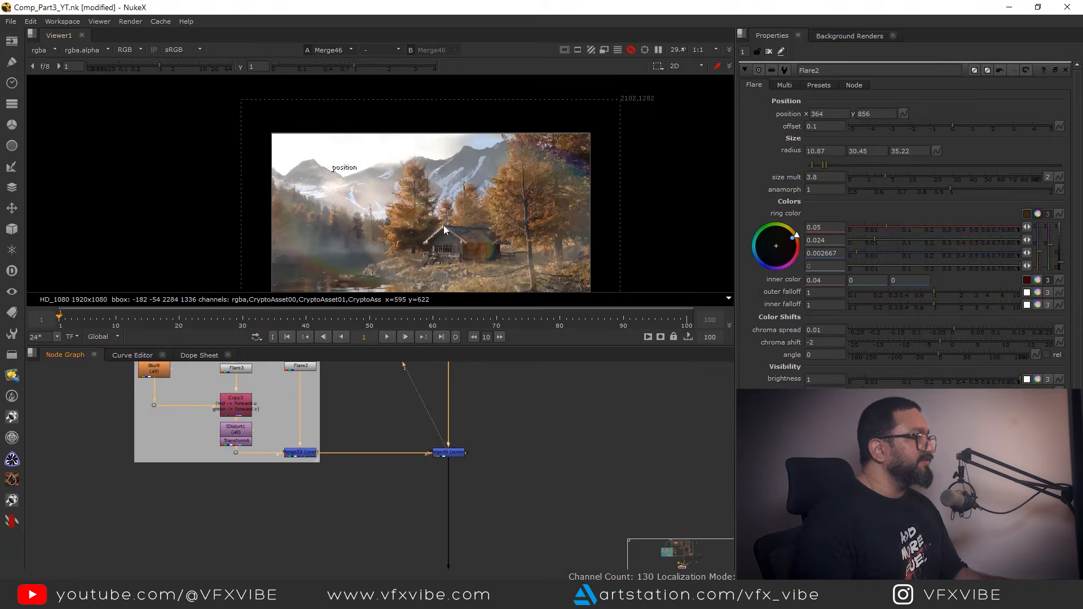
{"action": "scroll", "coordinate": [472, 228], "scroll_direction": "down", "scroll_amount": 3}
{"action": "scroll", "coordinate": [417, 436], "scroll_direction": "up", "scroll_amount": 4}
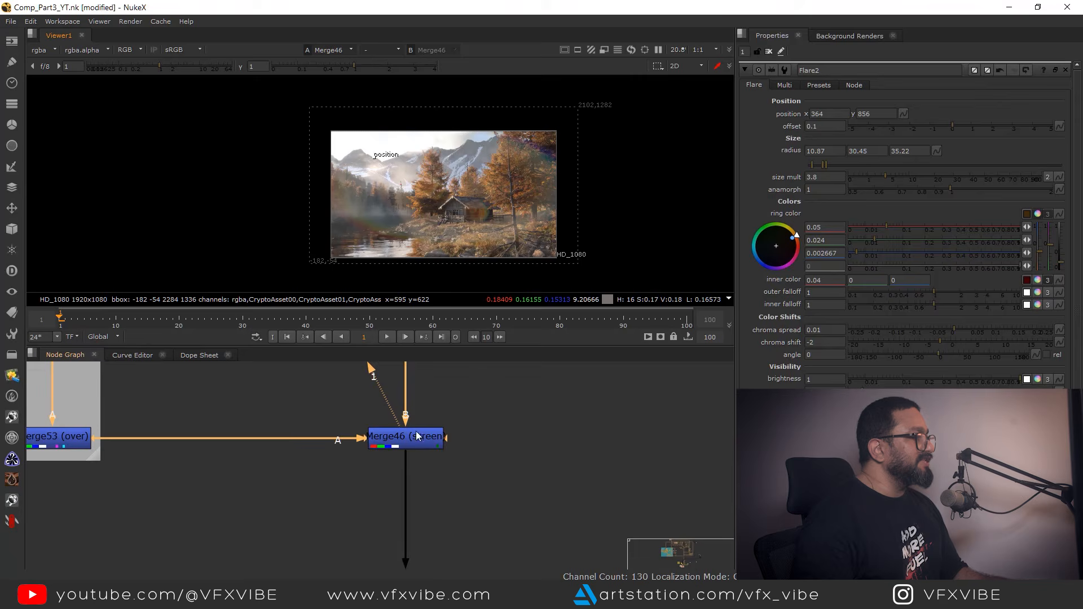
{"action": "double_click", "coordinate": [427, 437]}
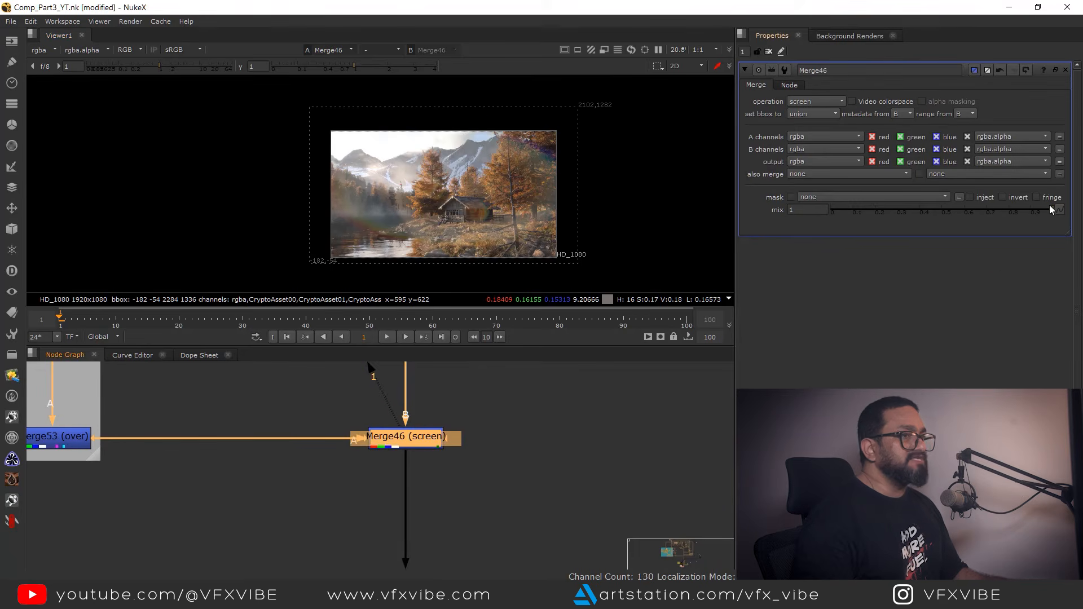
{"action": "left_click_drag", "start_coordinate": [990, 210], "coordinate": [933, 222]}
{"action": "scroll", "coordinate": [416, 233], "scroll_direction": "up", "scroll_amount": 2}
Compare Grade14 with the lens flare Merge using two viewer inputs to judge the combined optical artifacts.
{"action": "scroll", "coordinate": [468, 434], "scroll_direction": "down", "scroll_amount": 8}
{"action": "middle_click_drag", "start_coordinate": [474, 389], "coordinate": [483, 481]}
{"action": "scroll", "coordinate": [478, 465], "scroll_direction": "up", "scroll_amount": 4}
{"action": "scroll", "coordinate": [482, 481], "scroll_direction": "down", "scroll_amount": 3}
{"action": "scroll", "coordinate": [483, 420], "scroll_direction": "up", "scroll_amount": 4}
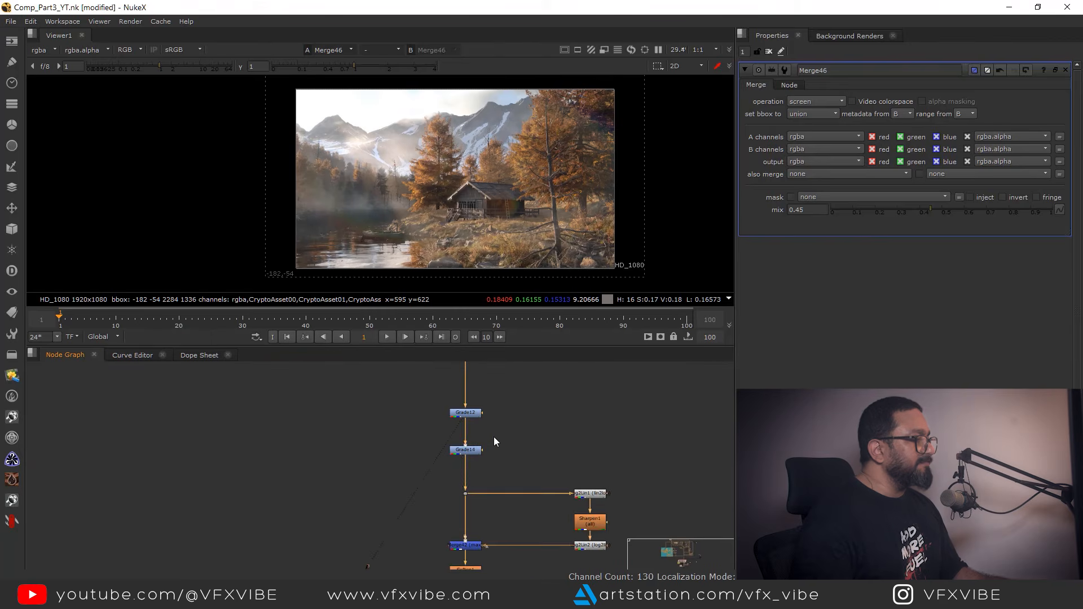
{"action": "left_click", "coordinate": [473, 449]}
{"action": "key", "text": "1"}
{"action": "middle_click_drag", "start_coordinate": [504, 564], "coordinate": [444, 420]}
{"action": "scroll", "coordinate": [444, 420], "scroll_direction": "down", "scroll_amount": 3}
{"action": "middle_click_drag", "start_coordinate": [430, 566], "coordinate": [417, 437]}
{"action": "scroll", "coordinate": [428, 489], "scroll_direction": "up", "scroll_amount": 3}
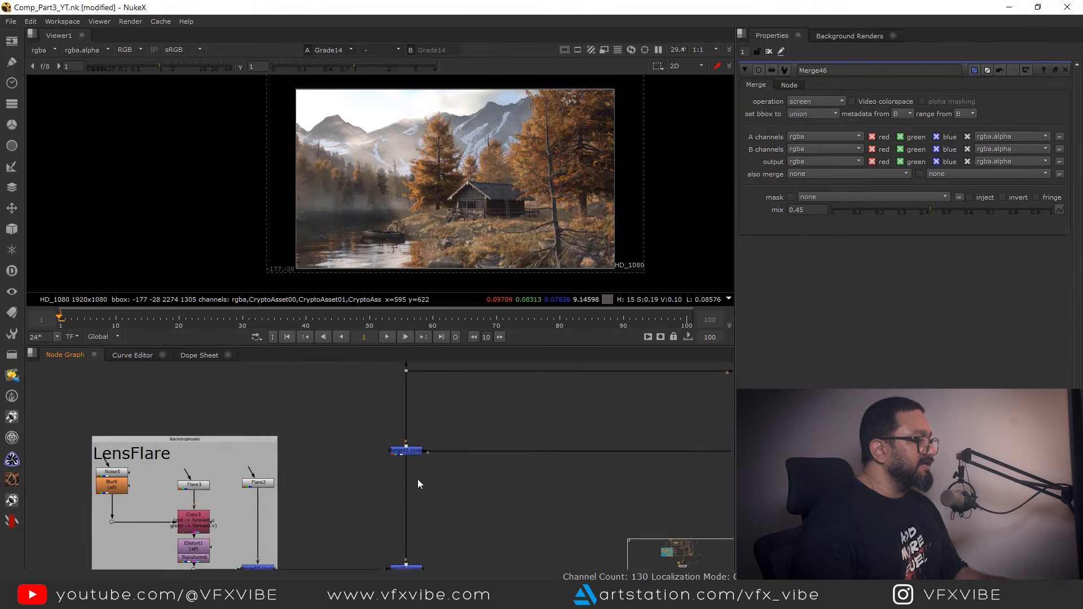
{"action": "middle_click_drag", "start_coordinate": [401, 539], "coordinate": [407, 442]}
{"action": "left_click_drag", "start_coordinate": [362, 432], "coordinate": [437, 485]}
{"action": "key", "text": "2"}
{"action": "key", "text": "1"}
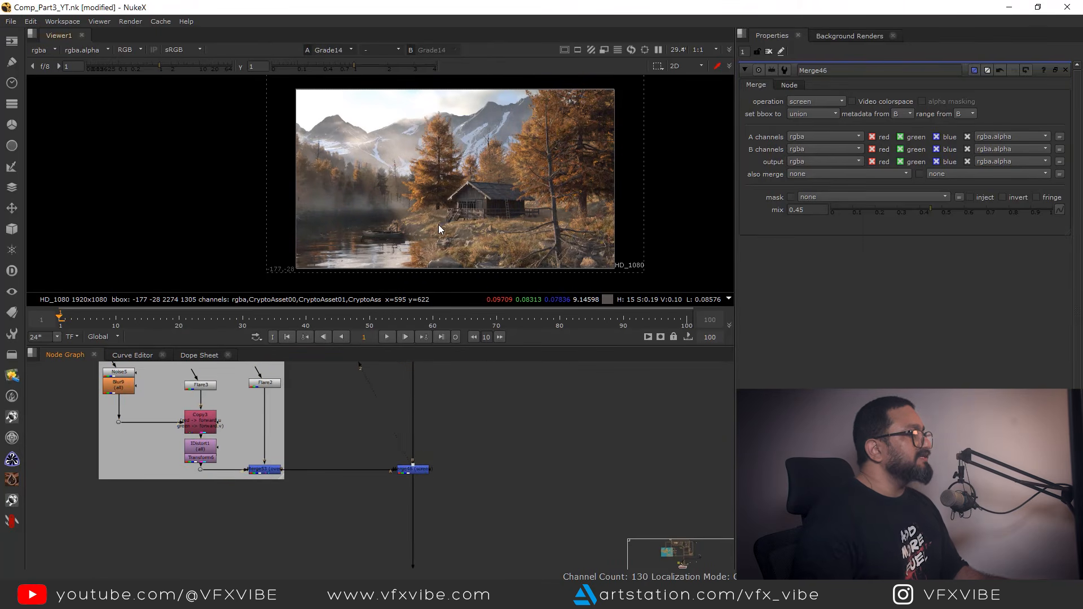
{"action": "key", "text": "2"}
Move the Viewer node to the lower right of the lens flare Merge and space out the nodes around the pipe's end.
{"action": "scroll", "coordinate": [462, 432], "scroll_direction": "down", "scroll_amount": 5}
{"action": "middle_click_drag", "start_coordinate": [463, 432], "coordinate": [455, 539]}
{"action": "scroll", "coordinate": [466, 502], "scroll_direction": "down", "scroll_amount": 3}
{"action": "left_click_drag", "start_coordinate": [395, 468], "coordinate": [504, 561]}
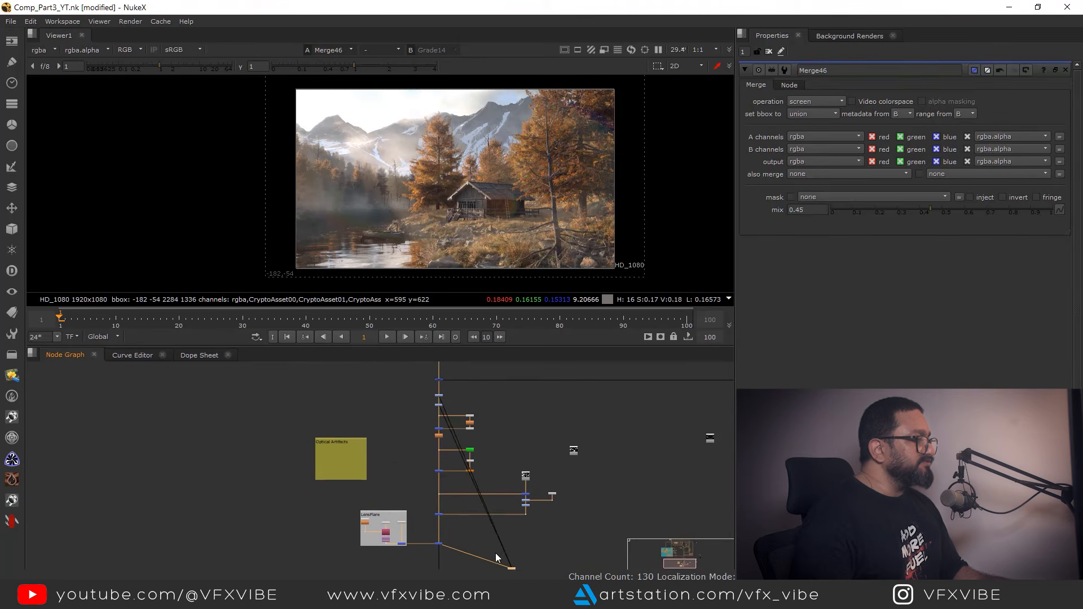
{"action": "scroll", "coordinate": [462, 493], "scroll_direction": "down", "scroll_amount": 2}
{"action": "left_click_drag", "start_coordinate": [362, 560], "coordinate": [573, 428]}
{"action": "scroll", "coordinate": [436, 446], "scroll_direction": "up", "scroll_amount": 3}
{"action": "left_click_drag", "start_coordinate": [497, 441], "coordinate": [497, 496]}
{"action": "scroll", "coordinate": [466, 450], "scroll_direction": "up", "scroll_amount": 5}
{"action": "left_click", "coordinate": [597, 425]}
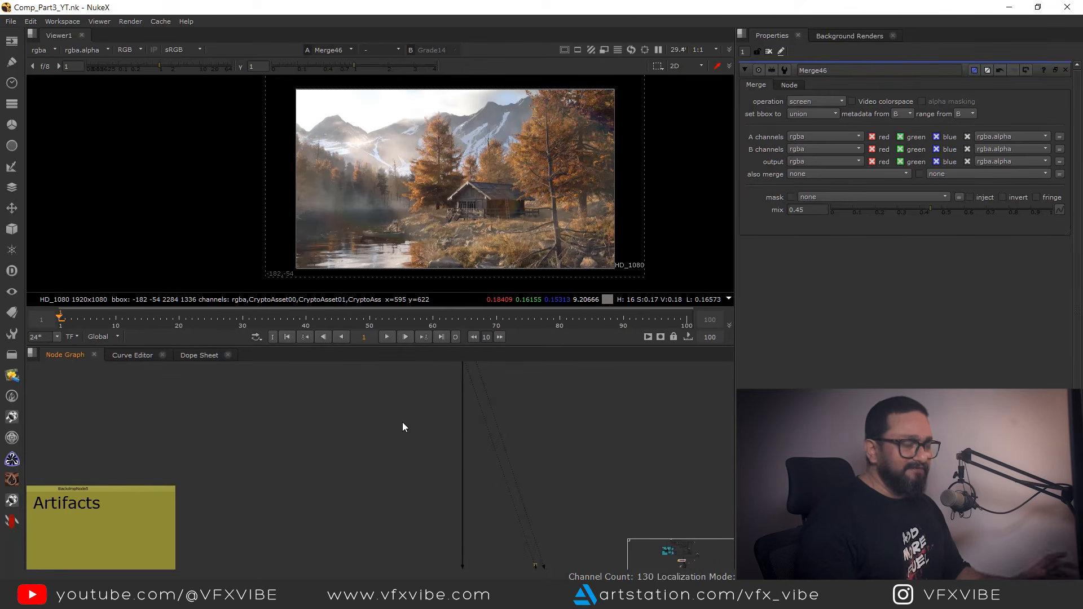
Load all plugins and insert an M1_Chromatic_aberation node on the main pipe below the lens flare Merge.
{"action": "scroll", "coordinate": [448, 442], "scroll_direction": "up", "scroll_amount": 2}
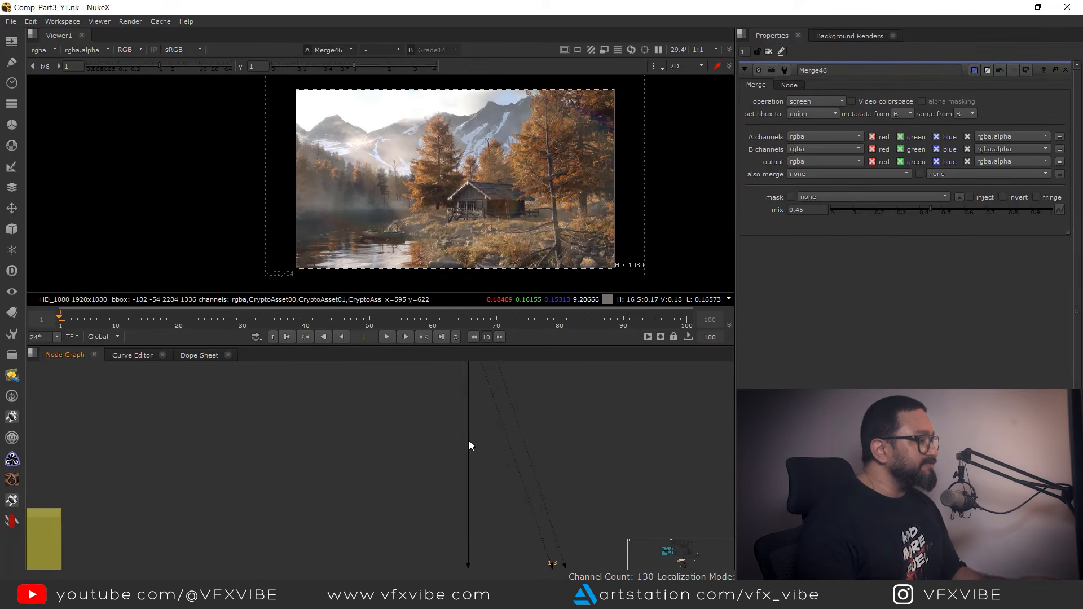
{"action": "right_click", "coordinate": [286, 446]}
{"action": "mouse_move", "coordinate": [318, 351]}
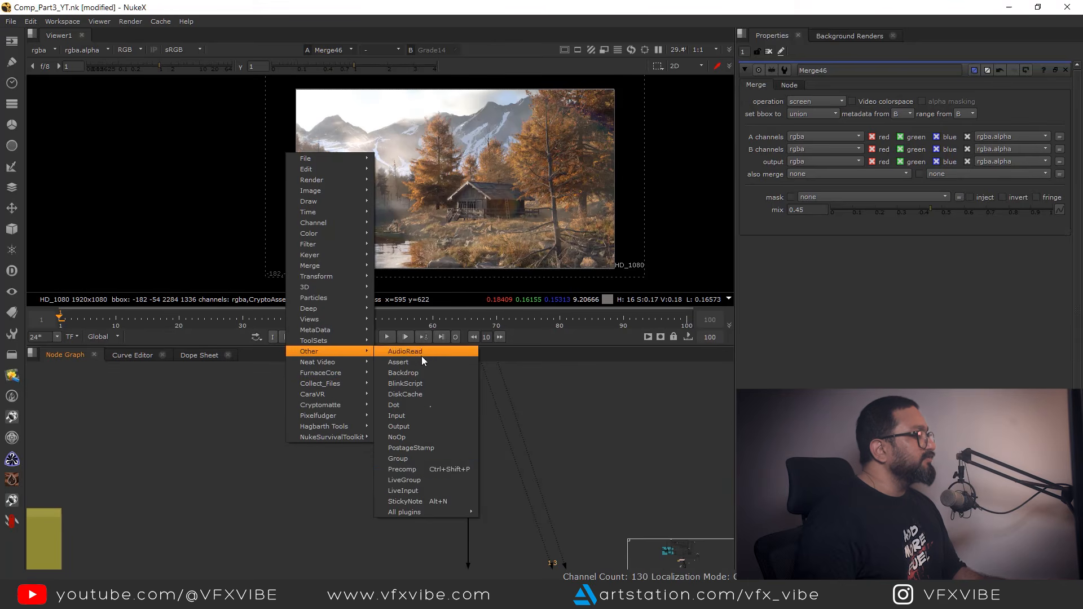
{"action": "mouse_move", "coordinate": [414, 512]}
{"action": "left_click", "coordinate": [500, 513]}
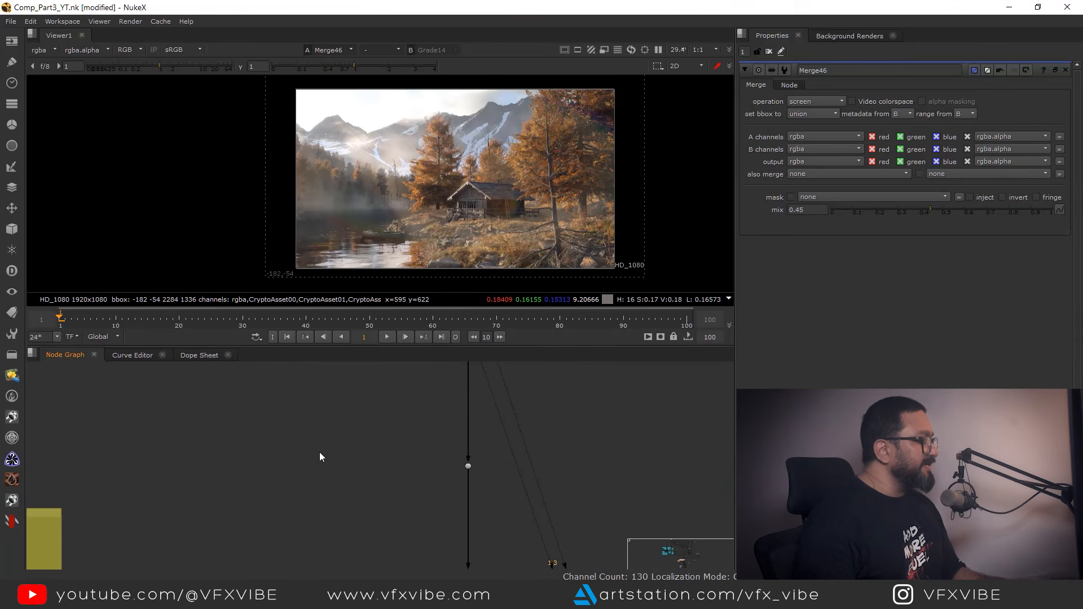
{"action": "key", "text": "Tab"}
{"action": "type", "text": "chro"}
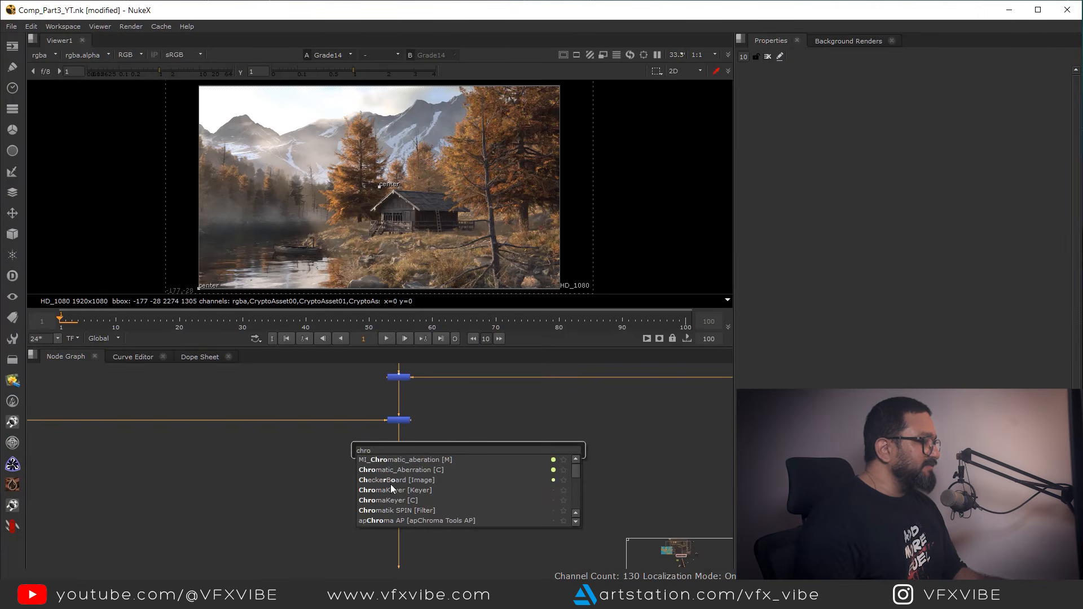
{"action": "left_click", "coordinate": [391, 459]}
{"action": "scroll", "coordinate": [456, 478], "scroll_direction": "up", "scroll_amount": 4}
{"action": "left_click_drag", "start_coordinate": [445, 484], "coordinate": [296, 459]}
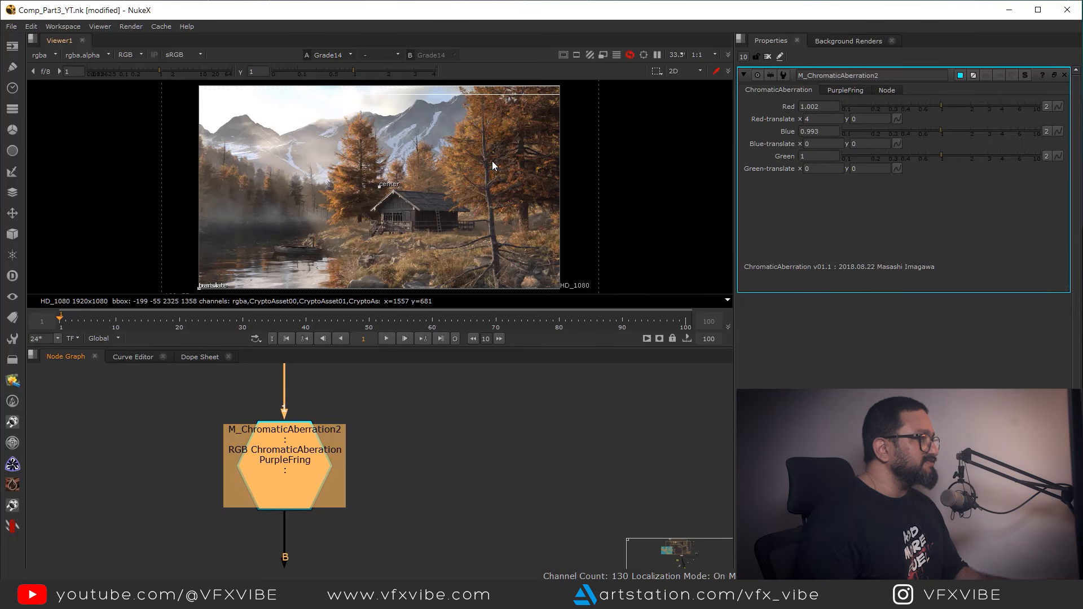
Examine the colour fringing along the mountain ridges and tree edges up close.
{"action": "scroll", "coordinate": [479, 99], "scroll_direction": "up", "scroll_amount": 6}
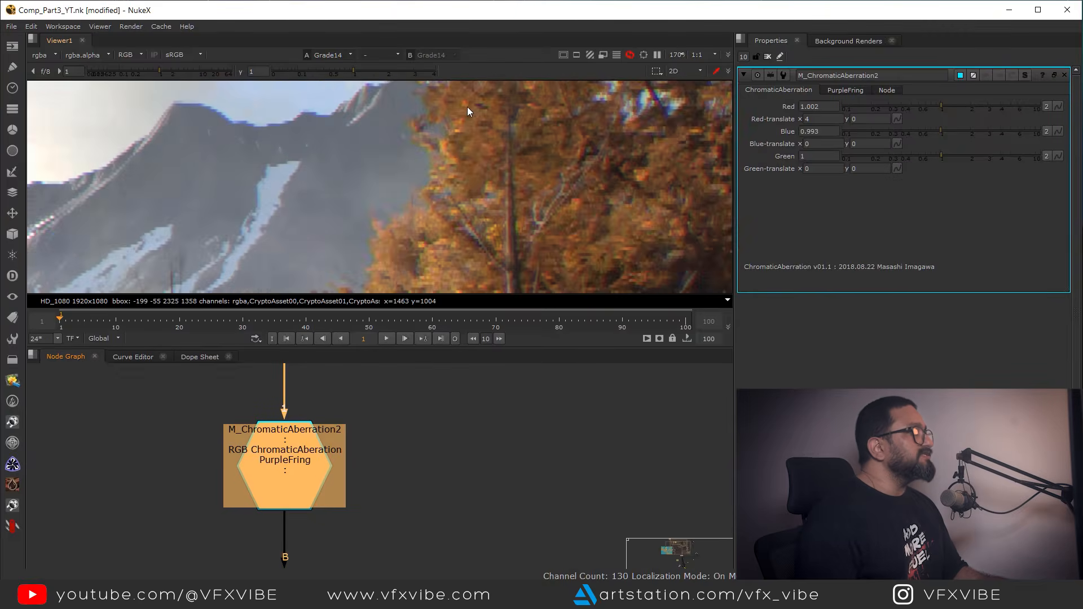
{"action": "scroll", "coordinate": [485, 135], "scroll_direction": "up", "scroll_amount": 2}
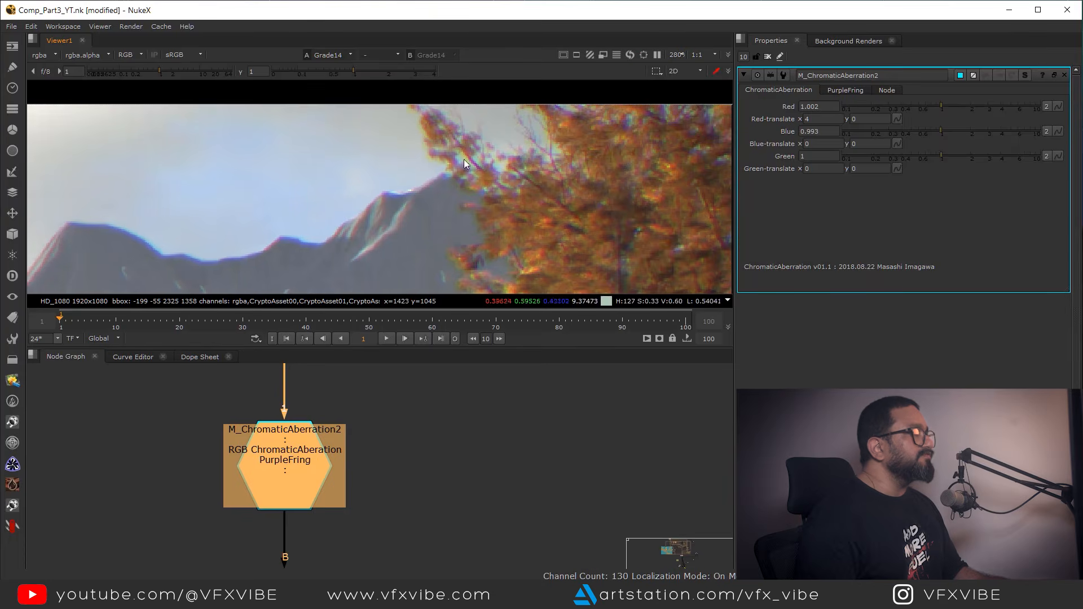
{"action": "scroll", "coordinate": [463, 159], "scroll_direction": "down", "scroll_amount": 2}
{"action": "middle_click_drag", "start_coordinate": [550, 188], "coordinate": [670, 154]}
{"action": "middle_click_drag", "start_coordinate": [417, 223], "coordinate": [637, 180]}
{"action": "middle_click_drag", "start_coordinate": [363, 230], "coordinate": [719, 106]}
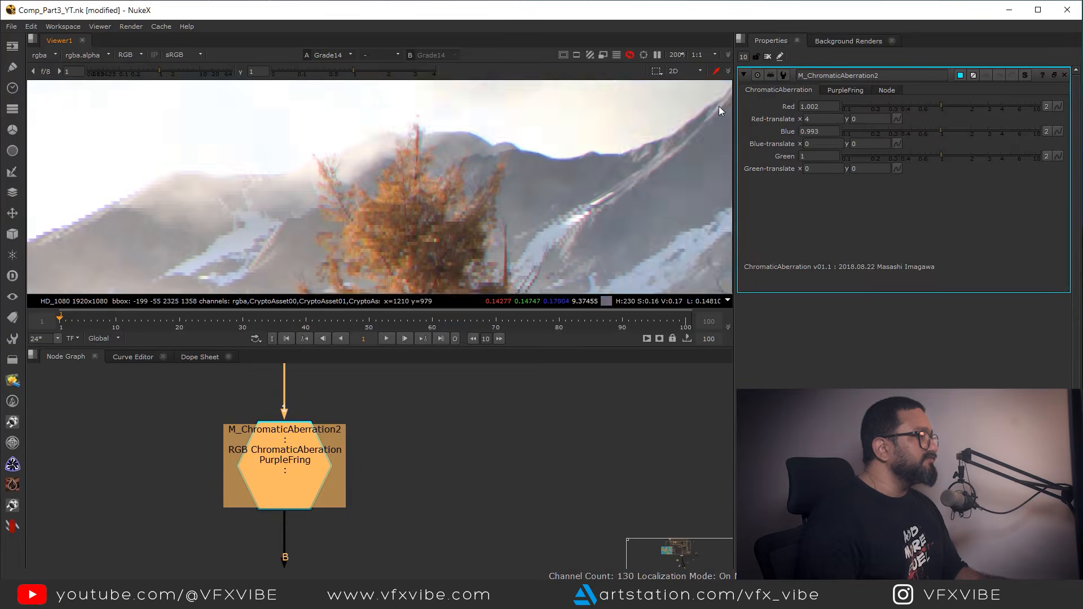
{"action": "scroll", "coordinate": [544, 217], "scroll_direction": "down", "scroll_amount": 4}
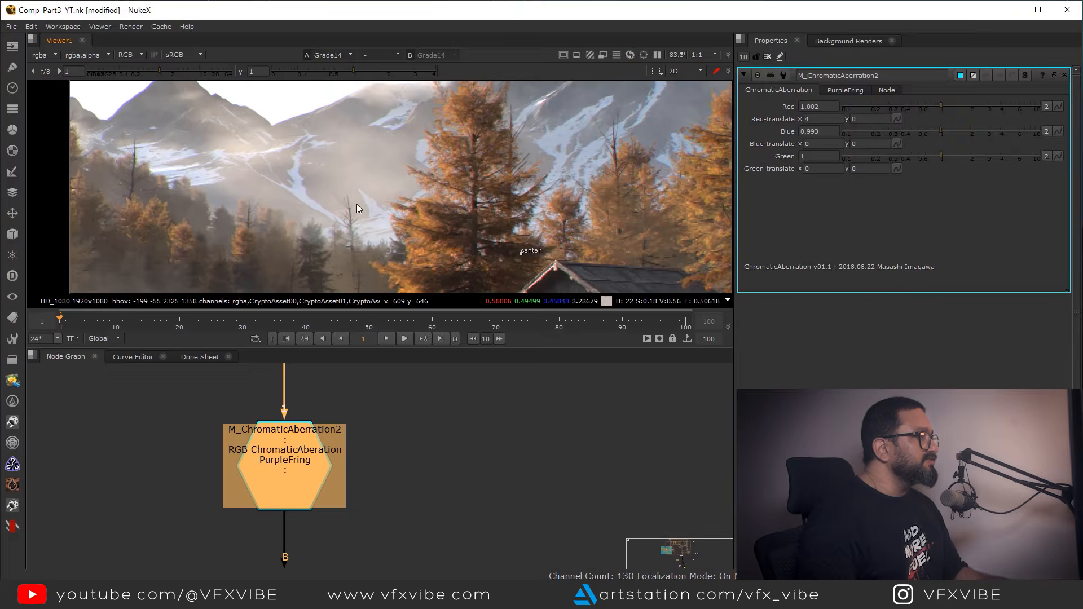
Set the chromatic aberration's Red to 1.001, Blue to 1.003 and Red-translate x to 1.6 while checking edge details.
{"action": "key", "text": "f"}
{"action": "scroll", "coordinate": [261, 106], "scroll_direction": "up", "scroll_amount": 5}
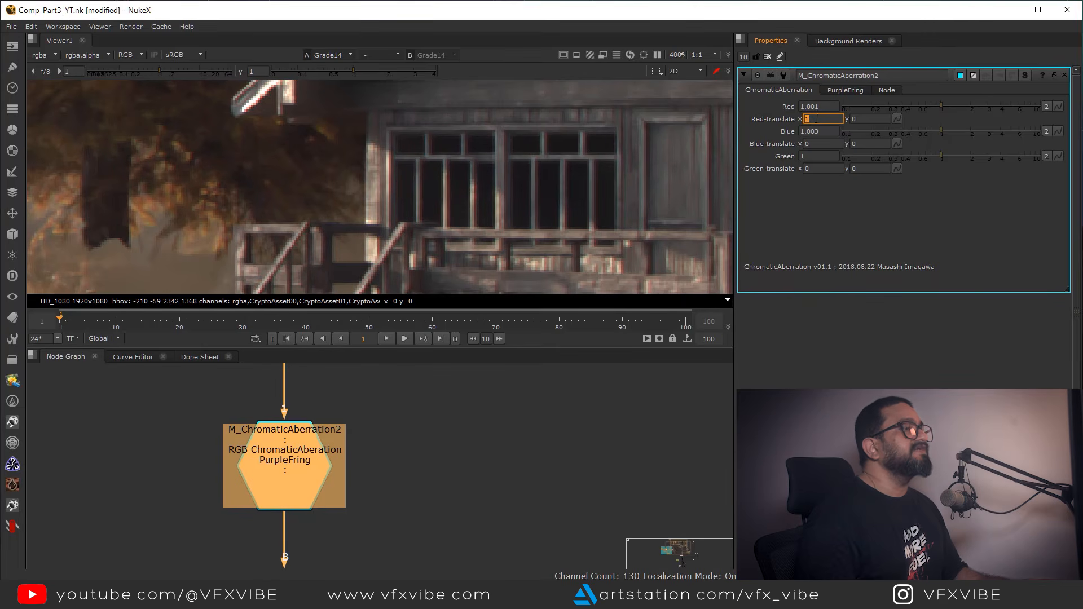
{"action": "scroll", "coordinate": [643, 161], "scroll_direction": "down", "scroll_amount": 5}
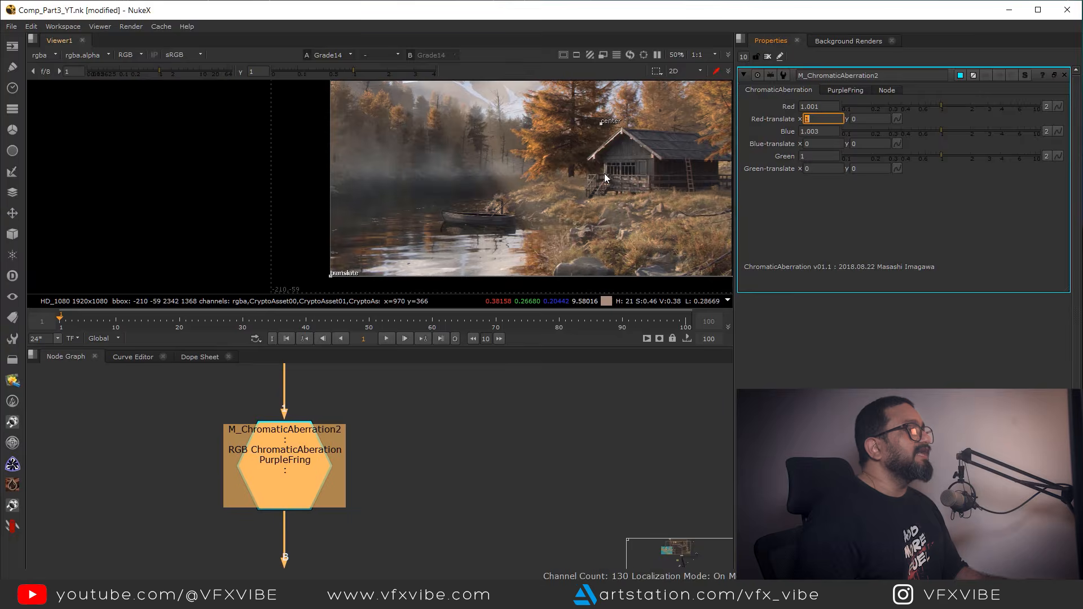
{"action": "middle_click_drag", "start_coordinate": [604, 174], "coordinate": [526, 265]}
{"action": "scroll", "coordinate": [381, 155], "scroll_direction": "up", "scroll_amount": 6}
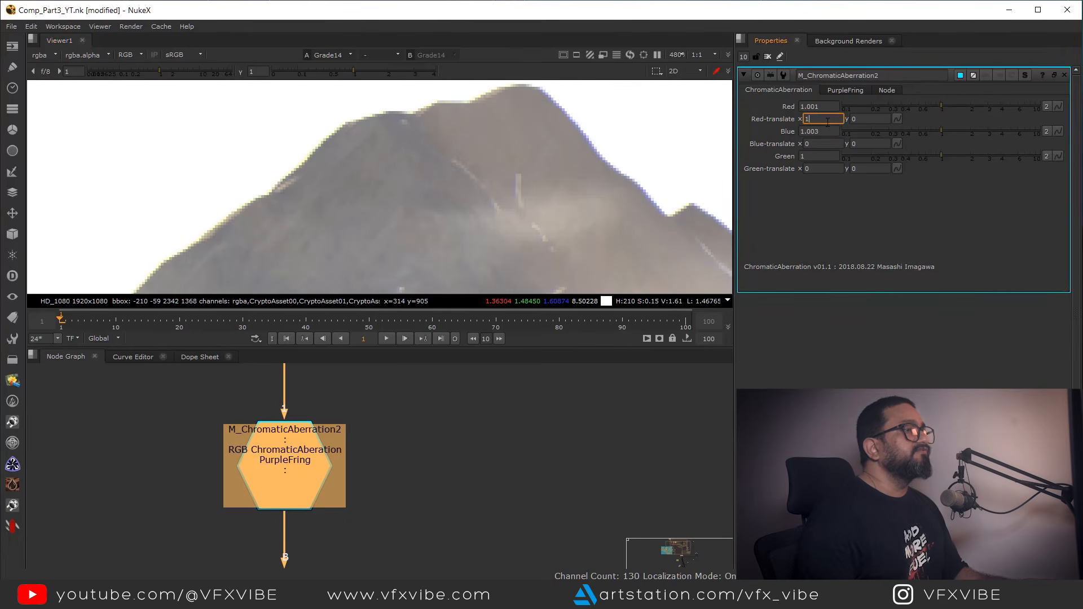
{"action": "key", "text": "Up"}
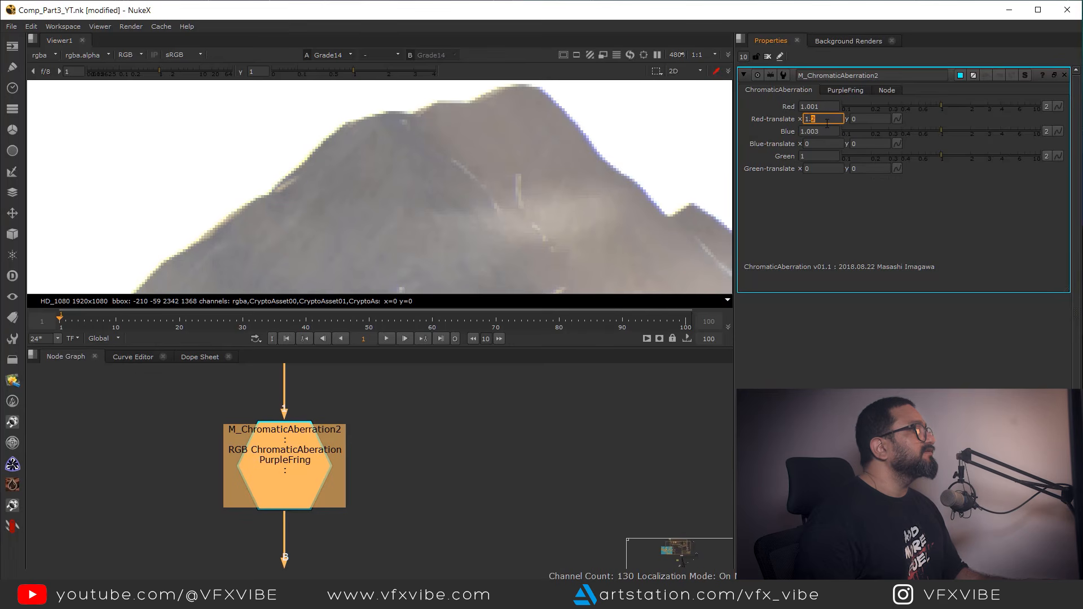
{"action": "scroll", "coordinate": [475, 175], "scroll_direction": "down", "scroll_amount": 4}
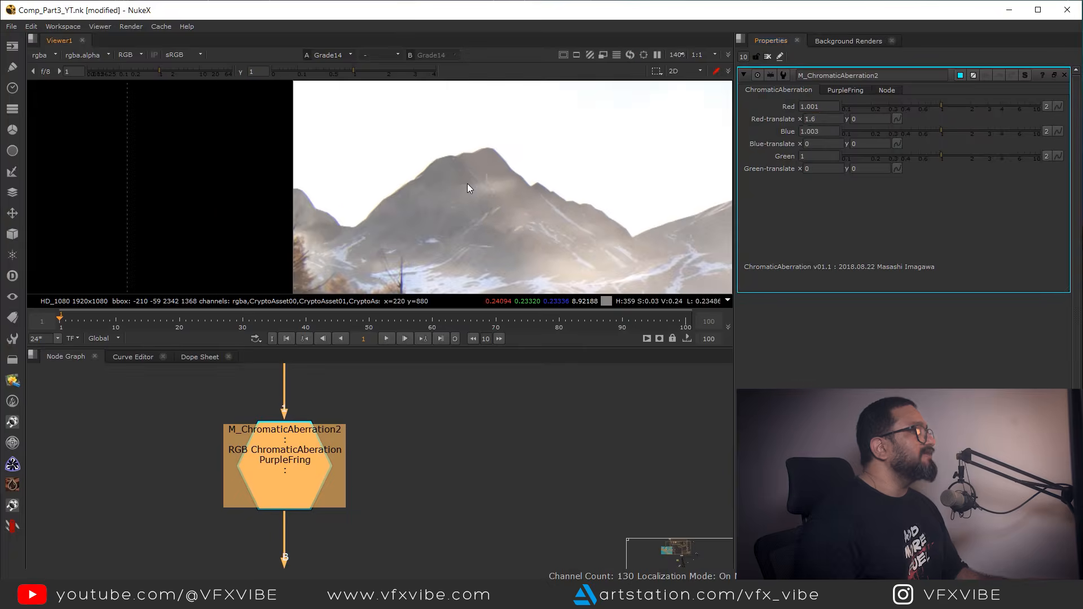
Inspect the adjusted fringing on the mountains, trees and cabin, ending on the whole frame.
{"action": "middle_click", "coordinate": [467, 184]}
{"action": "scroll", "coordinate": [203, 138], "scroll_direction": "up", "scroll_amount": 4}
{"action": "middle_click_drag", "start_coordinate": [209, 140], "coordinate": [276, 113]}
{"action": "scroll", "coordinate": [276, 114], "scroll_direction": "up", "scroll_amount": 3}
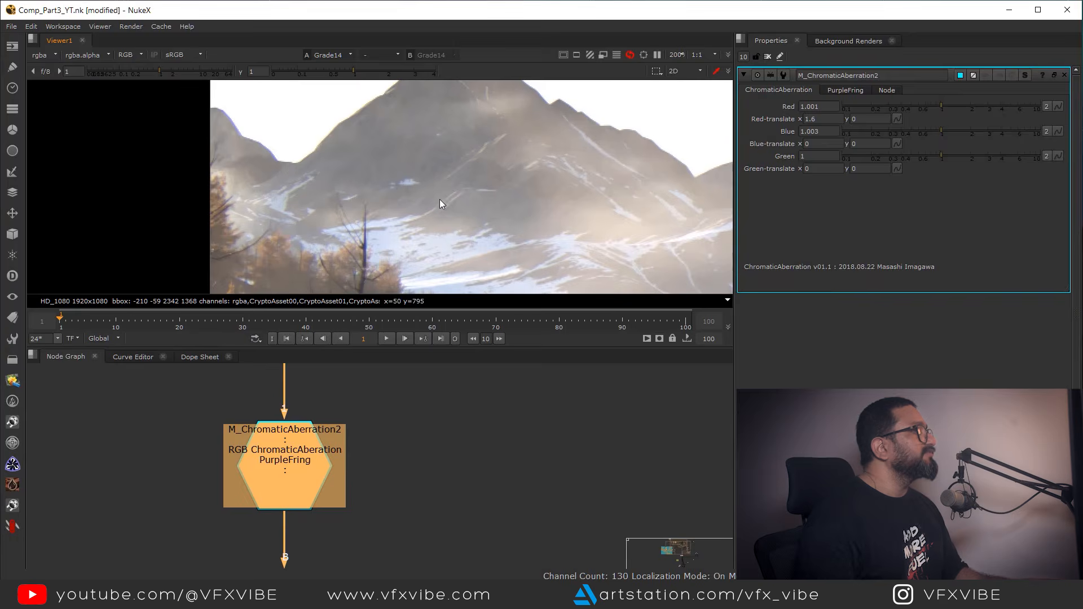
{"action": "scroll", "coordinate": [438, 199], "scroll_direction": "down", "scroll_amount": 1}
{"action": "middle_click_drag", "start_coordinate": [609, 223], "coordinate": [412, 147]}
{"action": "scroll", "coordinate": [541, 162], "scroll_direction": "down", "scroll_amount": 2}
{"action": "middle_click_drag", "start_coordinate": [618, 232], "coordinate": [479, 174]}
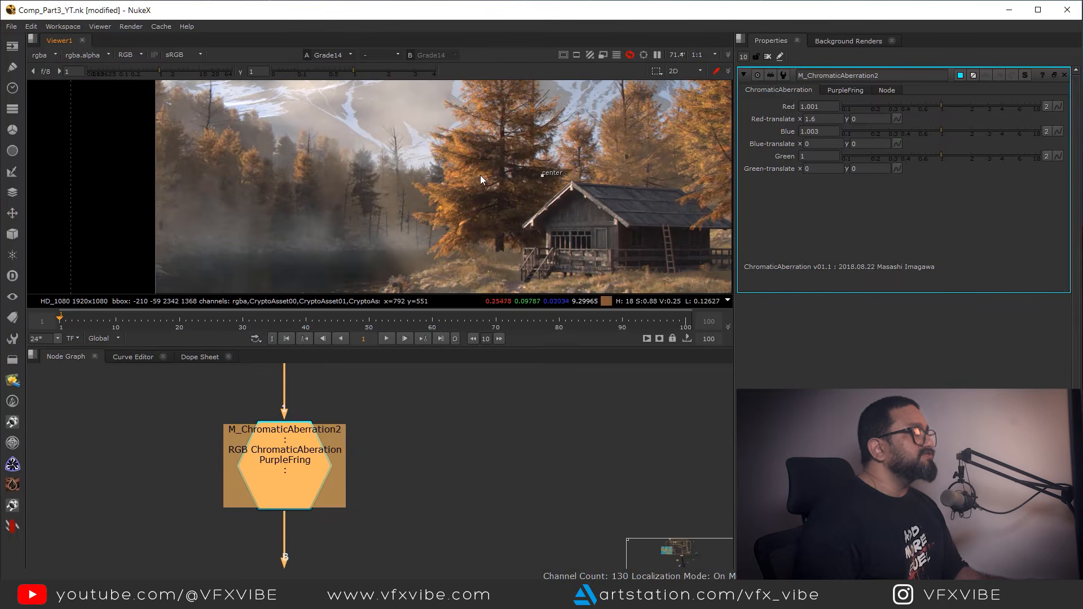
{"action": "middle_click", "coordinate": [515, 226]}
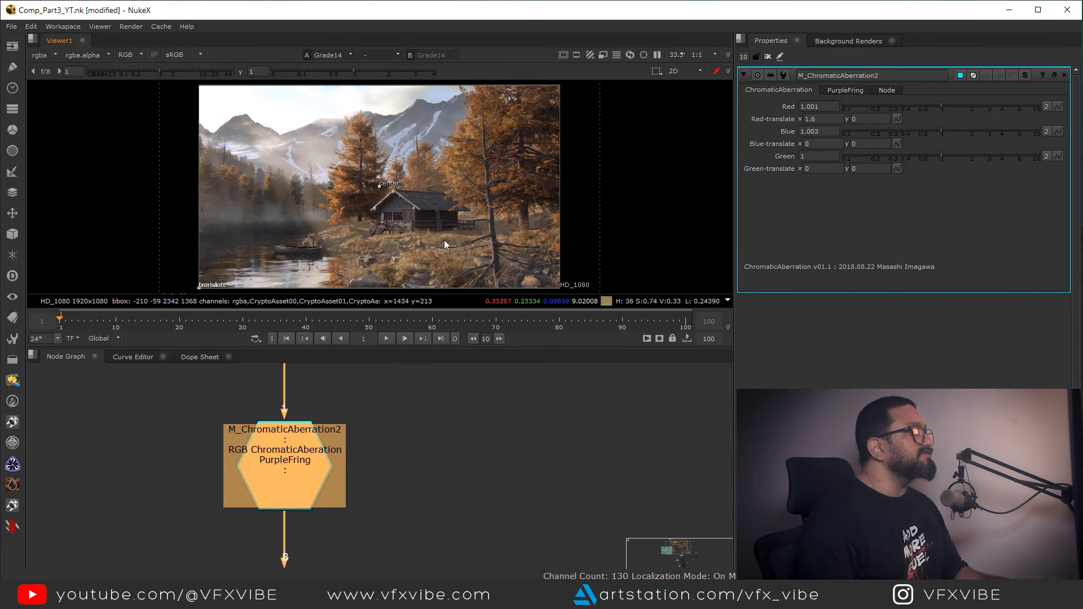
Move the Viewer node to the right of the main pipe, near the chromatic aberration node.
{"action": "scroll", "coordinate": [407, 482], "scroll_direction": "down", "scroll_amount": 4}
{"action": "scroll", "coordinate": [405, 495], "scroll_direction": "down", "scroll_amount": 3}
{"action": "middle_click_drag", "start_coordinate": [406, 496], "coordinate": [421, 409]}
{"action": "middle_click_drag", "start_coordinate": [430, 526], "coordinate": [423, 411]}
{"action": "left_click_drag", "start_coordinate": [361, 415], "coordinate": [519, 549]}
{"action": "middle_click_drag", "start_coordinate": [512, 533], "coordinate": [497, 474]}
{"action": "scroll", "coordinate": [492, 463], "scroll_direction": "down", "scroll_amount": 2}
{"action": "middle_click_drag", "start_coordinate": [420, 539], "coordinate": [418, 405]}
{"action": "scroll", "coordinate": [405, 430], "scroll_direction": "up", "scroll_amount": 3}
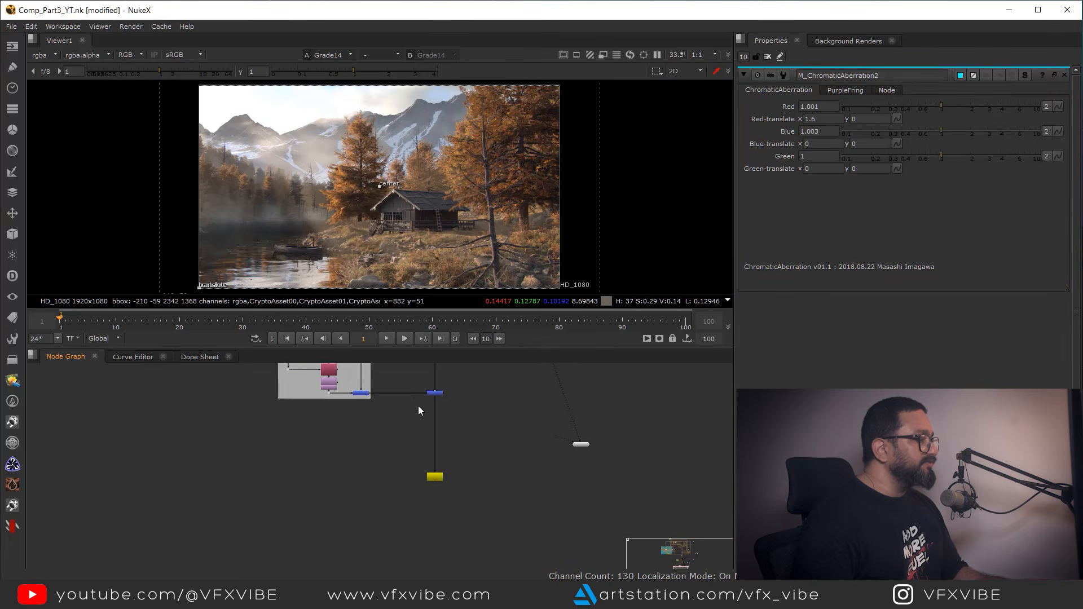
Add an apVignette node to the main pipe below the lens flare merge and view its output.
{"action": "scroll", "coordinate": [460, 460], "scroll_direction": "up", "scroll_amount": 3}
{"action": "middle_click_drag", "start_coordinate": [461, 463], "coordinate": [467, 482]}
{"action": "left_click", "coordinate": [468, 468]}
{"action": "key", "text": "Tab"}
{"action": "type", "text": "apevig"}
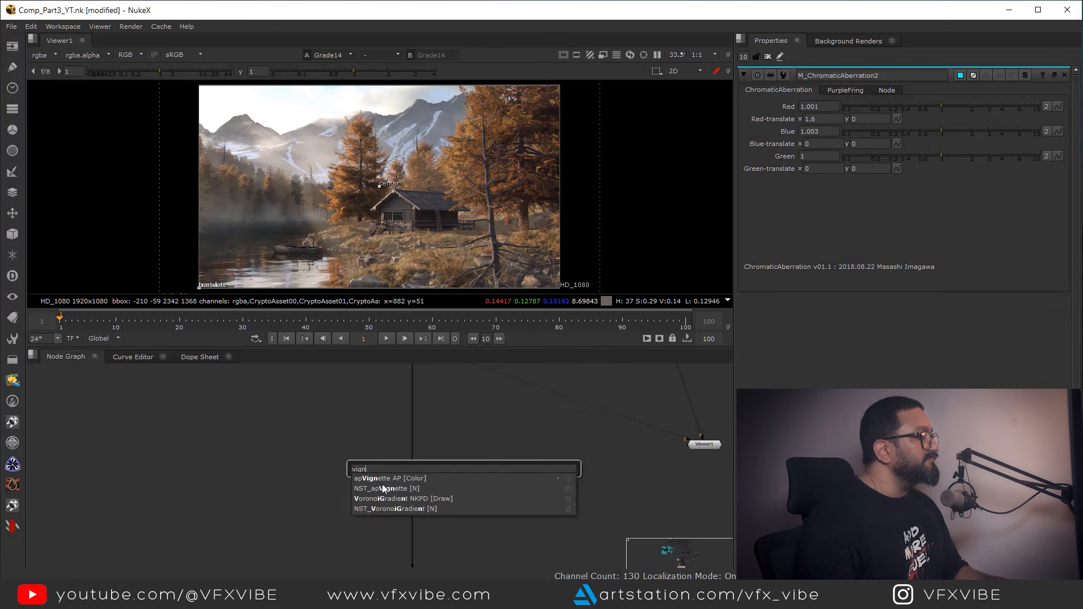
{"action": "key", "text": "Return"}
{"action": "left_click_drag", "start_coordinate": [458, 474], "coordinate": [363, 485]}
{"action": "key", "text": "1"}
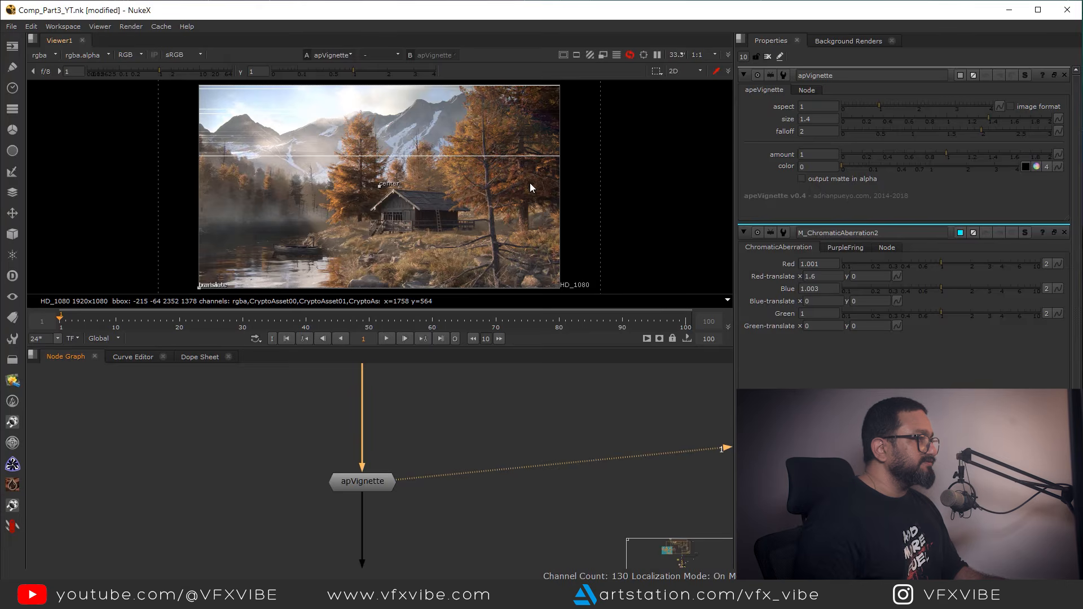
Compare the frame with and without the vignette by switching between the lens flare merge and apVignette.
{"action": "scroll", "coordinate": [389, 430], "scroll_direction": "down", "scroll_amount": 5}
{"action": "middle_click_drag", "start_coordinate": [333, 399], "coordinate": [340, 471]}
{"action": "left_click", "coordinate": [388, 434]}
{"action": "key", "text": "1"}
{"action": "left_click", "coordinate": [384, 489]}
{"action": "key", "text": "2"}
{"action": "key", "text": "1"}
{"action": "key", "text": "1"}
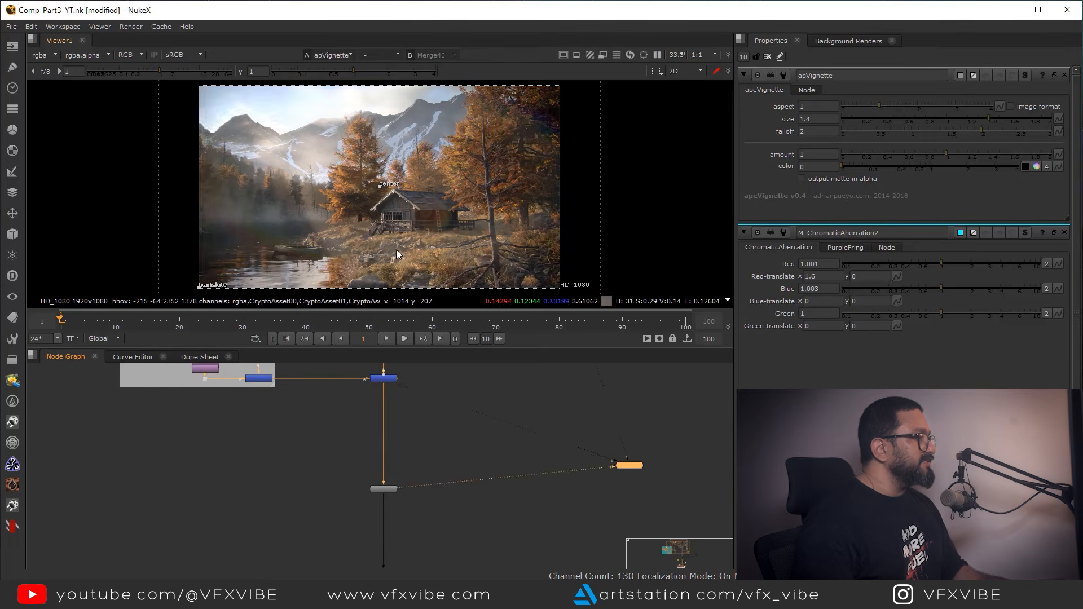
{"action": "scroll", "coordinate": [403, 246], "scroll_direction": "down", "scroll_amount": 2}
{"action": "key", "text": "f"}
{"action": "scroll", "coordinate": [406, 492], "scroll_direction": "down", "scroll_amount": 4}
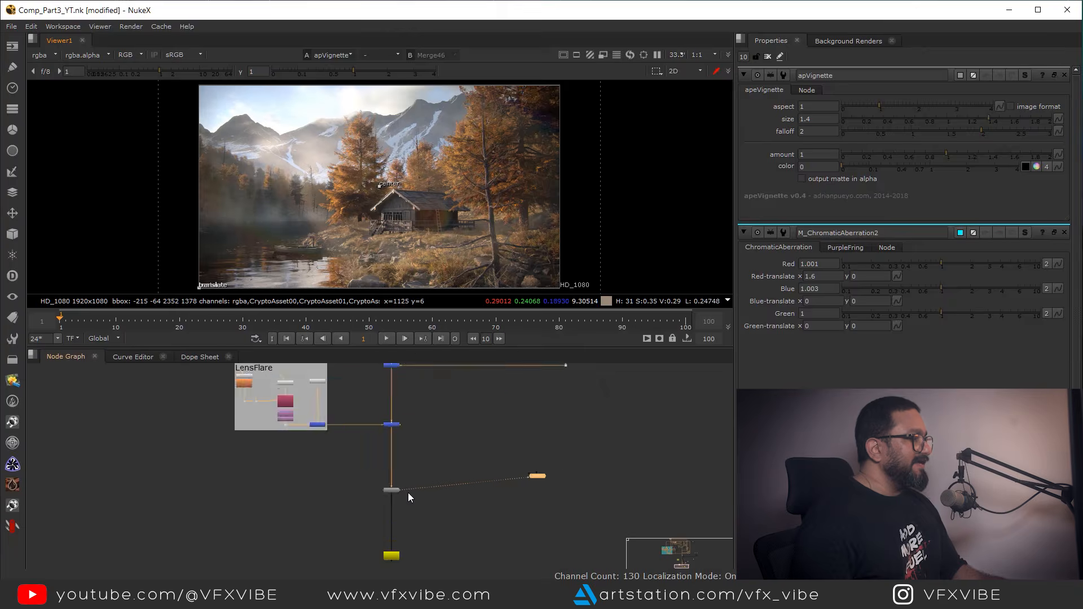
Compare the composite at Merge16, higher up the main pipe, with the final Write output.
{"action": "left_click_drag", "start_coordinate": [408, 479], "coordinate": [383, 495]}
{"action": "middle_click_drag", "start_coordinate": [447, 366], "coordinate": [458, 480]}
{"action": "scroll", "coordinate": [459, 479], "scroll_direction": "down", "scroll_amount": 4}
{"action": "scroll", "coordinate": [456, 448], "scroll_direction": "up", "scroll_amount": 10}
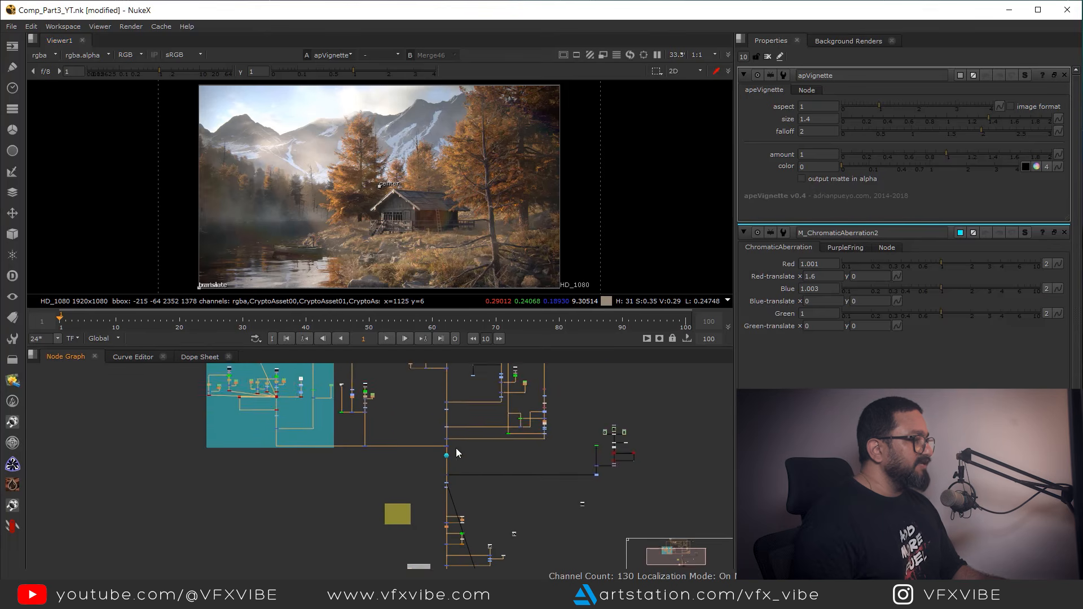
{"action": "left_click_drag", "start_coordinate": [416, 426], "coordinate": [472, 458]}
{"action": "key", "text": "1"}
{"action": "middle_click_drag", "start_coordinate": [457, 555], "coordinate": [416, 390]}
{"action": "scroll", "coordinate": [408, 407], "scroll_direction": "down", "scroll_amount": 4}
{"action": "middle_click_drag", "start_coordinate": [390, 564], "coordinate": [385, 485]}
{"action": "scroll", "coordinate": [385, 486], "scroll_direction": "up", "scroll_amount": 4}
{"action": "left_click_drag", "start_coordinate": [367, 483], "coordinate": [455, 384]}
{"action": "key", "text": "1"}
{"action": "key", "text": "2"}
{"action": "key", "text": "1"}
{"action": "key", "text": "2"}
{"action": "key", "text": "1"}
{"action": "key", "text": "2"}
{"action": "key", "text": "1"}
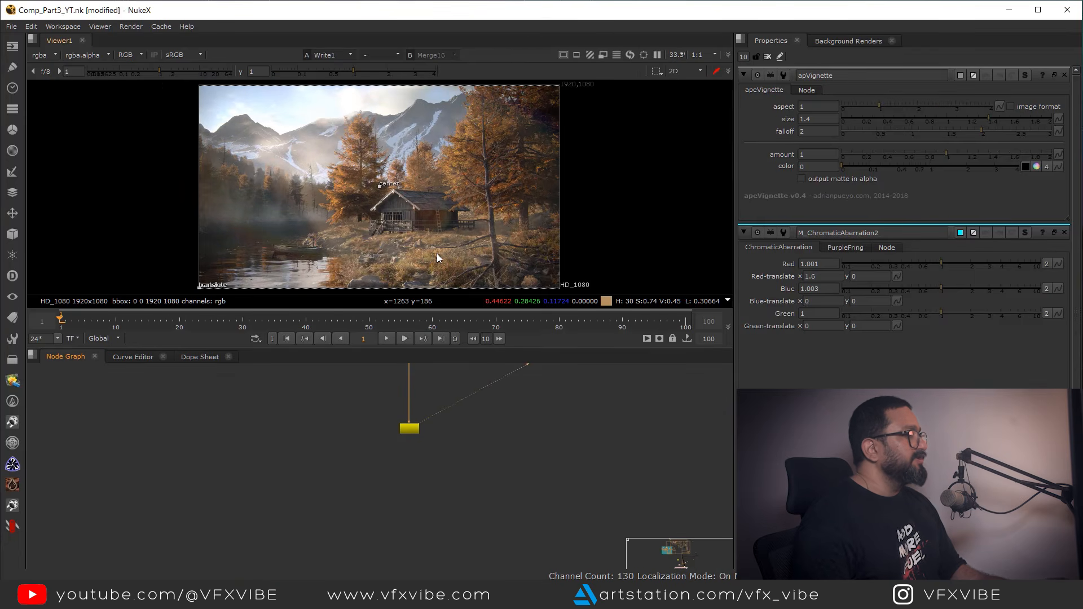
Examine the final Write output in an enlarged viewer, including the cabin and surrounding trees.
{"action": "key", "text": "1"}
{"action": "middle_click_drag", "start_coordinate": [516, 264], "coordinate": [516, 215]}
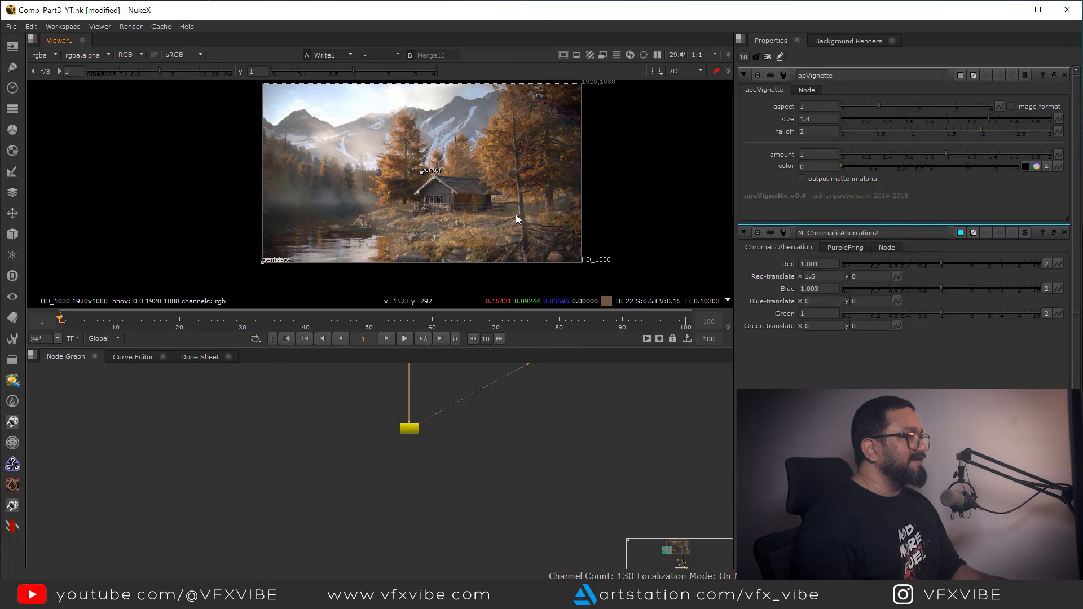
{"action": "key", "text": "space"}
{"action": "middle_click_drag", "start_coordinate": [453, 396], "coordinate": [598, 298]}
{"action": "scroll", "coordinate": [597, 298], "scroll_direction": "up", "scroll_amount": 5}
{"action": "scroll", "coordinate": [689, 316], "scroll_direction": "down", "scroll_amount": 5}
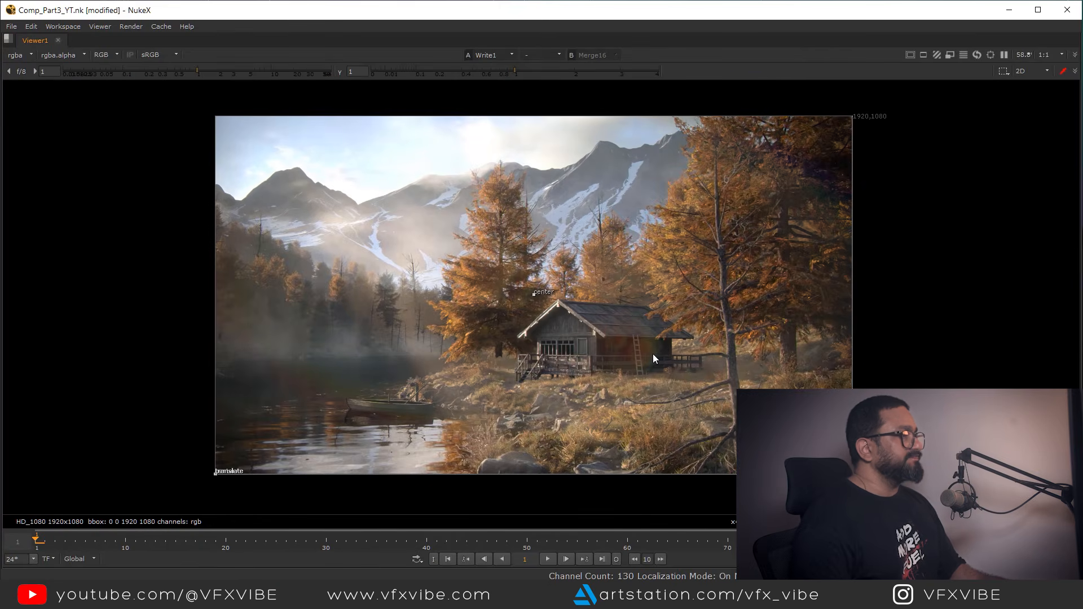
{"action": "key", "text": "space"}
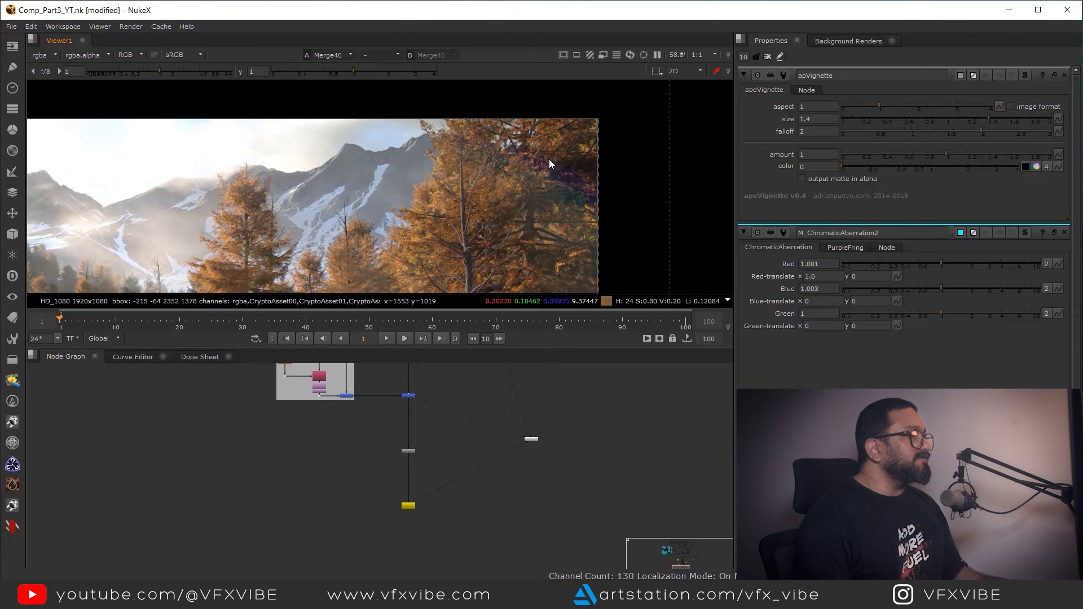
Set the mix of the lens flare's screen merge on the main pipe to 0.2.
{"action": "scroll", "coordinate": [496, 199], "scroll_direction": "up", "scroll_amount": 3}
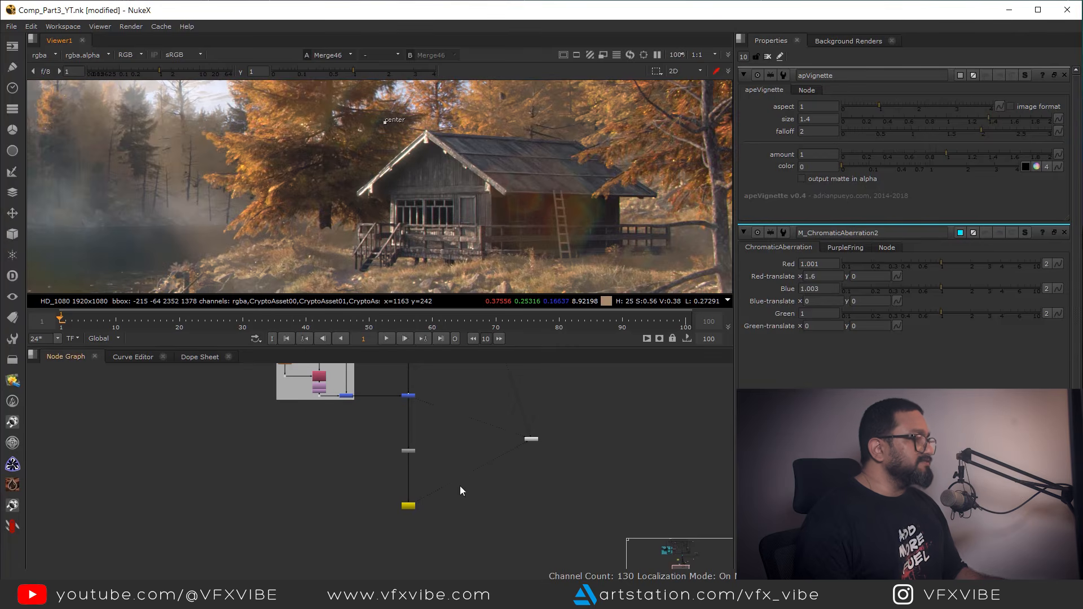
{"action": "scroll", "coordinate": [423, 395], "scroll_direction": "up", "scroll_amount": 8}
{"action": "double_click", "coordinate": [416, 454]}
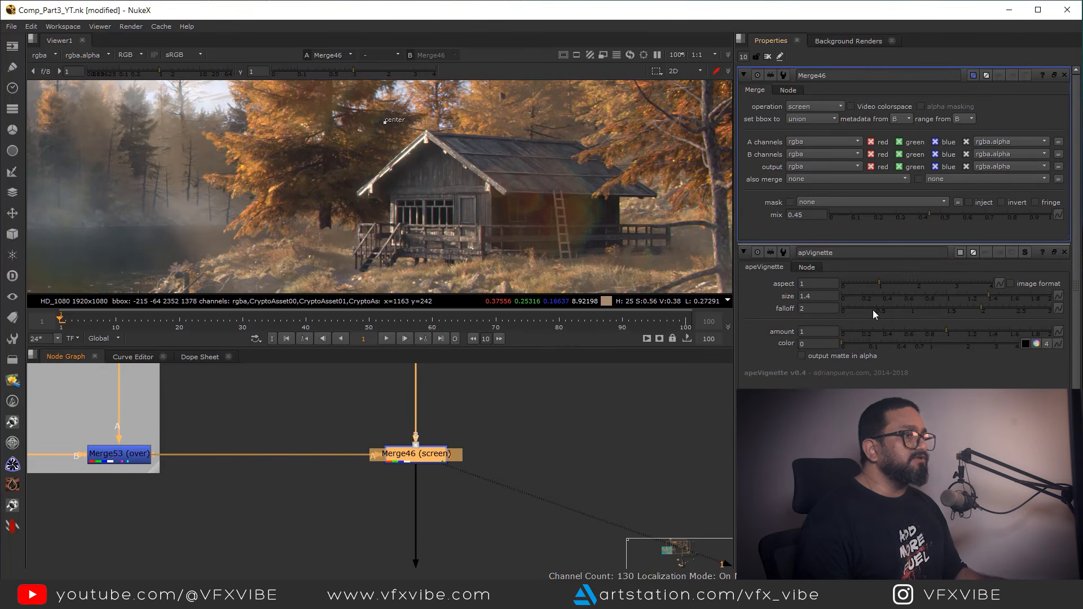
{"action": "left_click_drag", "start_coordinate": [924, 212], "coordinate": [873, 224]}
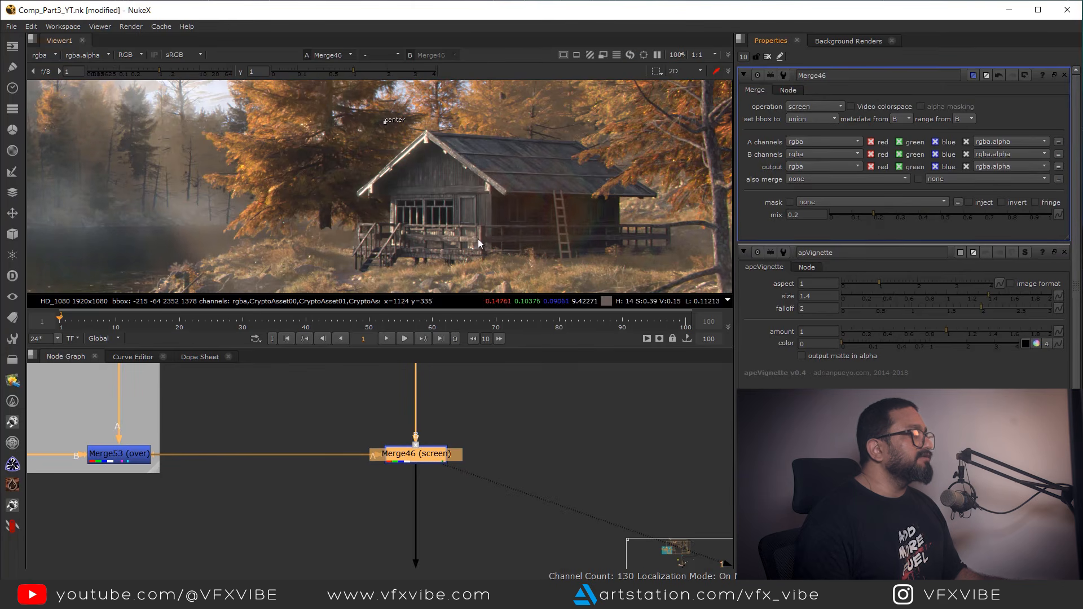
Load the final Write output and the source render at the head of the node tree into the viewer for comparison.
{"action": "scroll", "coordinate": [427, 236], "scroll_direction": "down", "scroll_amount": 3}
{"action": "scroll", "coordinate": [474, 439], "scroll_direction": "down", "scroll_amount": 5}
{"action": "middle_click_drag", "start_coordinate": [487, 544], "coordinate": [479, 421]}
{"action": "left_click_drag", "start_coordinate": [490, 406], "coordinate": [288, 497]}
{"action": "key", "text": "1"}
{"action": "left_click", "coordinate": [472, 418]}
{"action": "scroll", "coordinate": [472, 419], "scroll_direction": "down", "scroll_amount": 8}
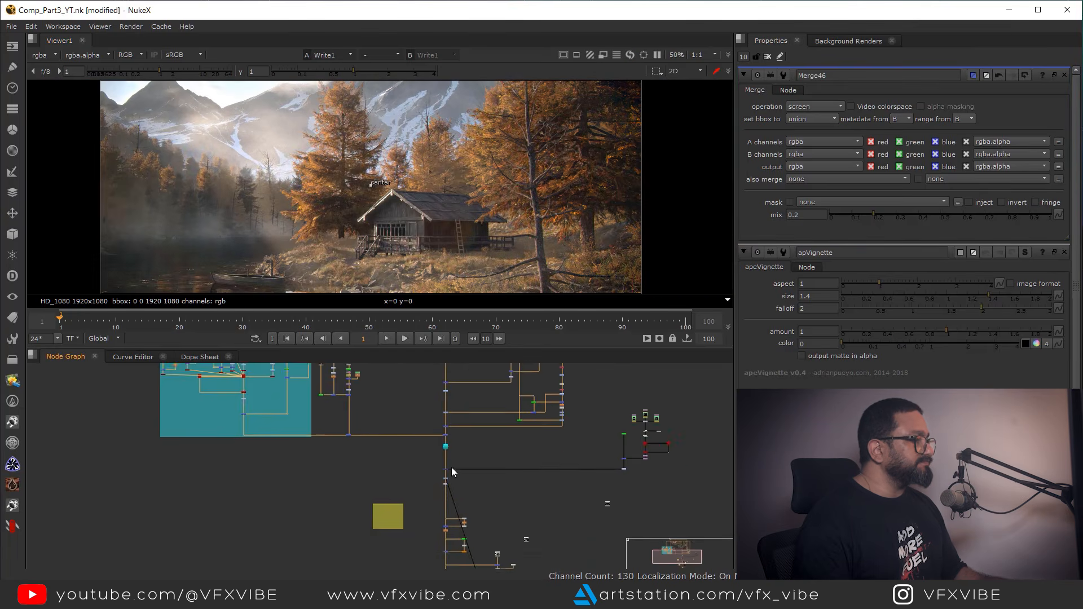
{"action": "scroll", "coordinate": [381, 431], "scroll_direction": "up", "scroll_amount": 8}
{"action": "left_click", "coordinate": [401, 433]}
{"action": "key", "text": "1"}
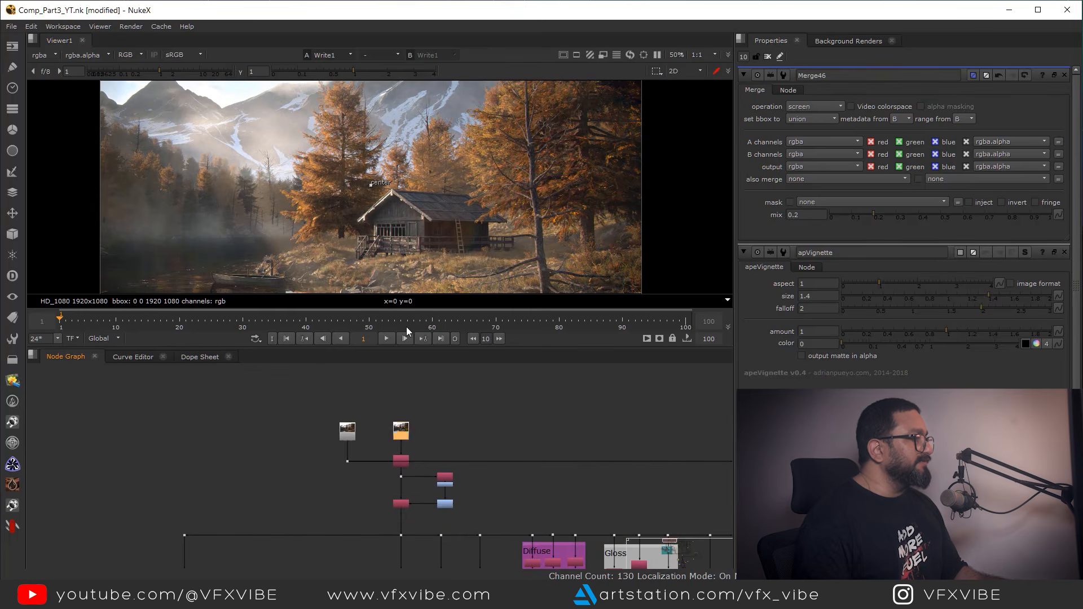
Compare the finished composite with the source render repeatedly in the maximized viewer.
{"action": "key", "text": "space"}
{"action": "middle_click_drag", "start_coordinate": [501, 396], "coordinate": [817, 250]}
{"action": "scroll", "coordinate": [785, 253], "scroll_direction": "up", "scroll_amount": 1}
{"action": "middle_click_drag", "start_coordinate": [761, 285], "coordinate": [658, 320]}
{"action": "key", "text": "1"}
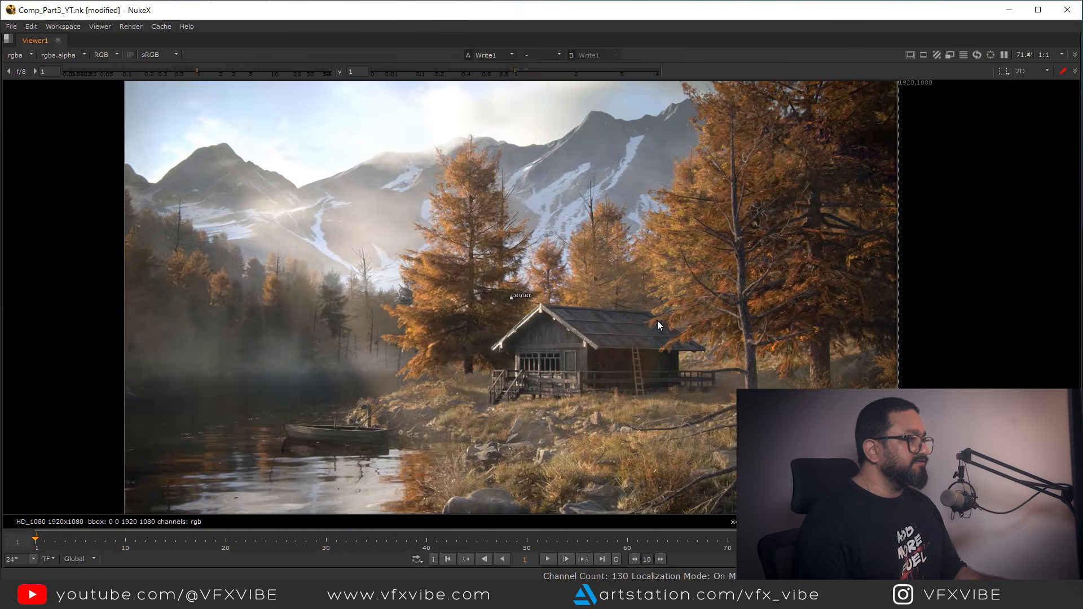
{"action": "key", "text": "2"}
{"action": "key", "text": "1"}
{"action": "key", "text": "2"}
{"action": "key", "text": "1"}
{"action": "key", "text": "2"}
{"action": "key", "text": "1"}
{"action": "key", "text": "2"}
{"action": "key", "text": "1"}
{"action": "key", "text": "2"}
{"action": "key", "text": "1"}
{"action": "key", "text": "2"}
{"action": "key", "text": "1"}
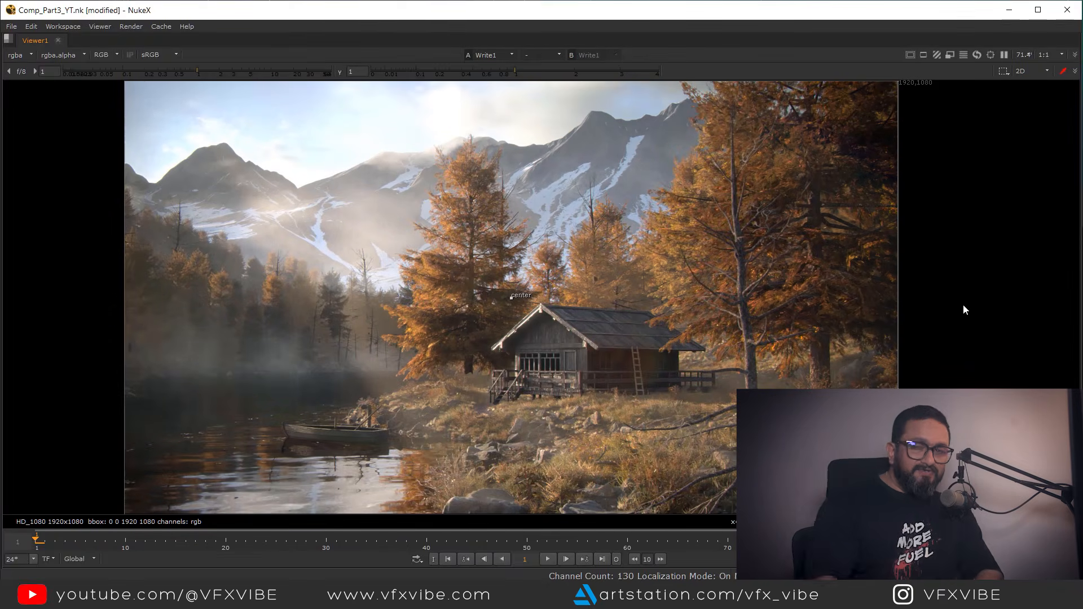